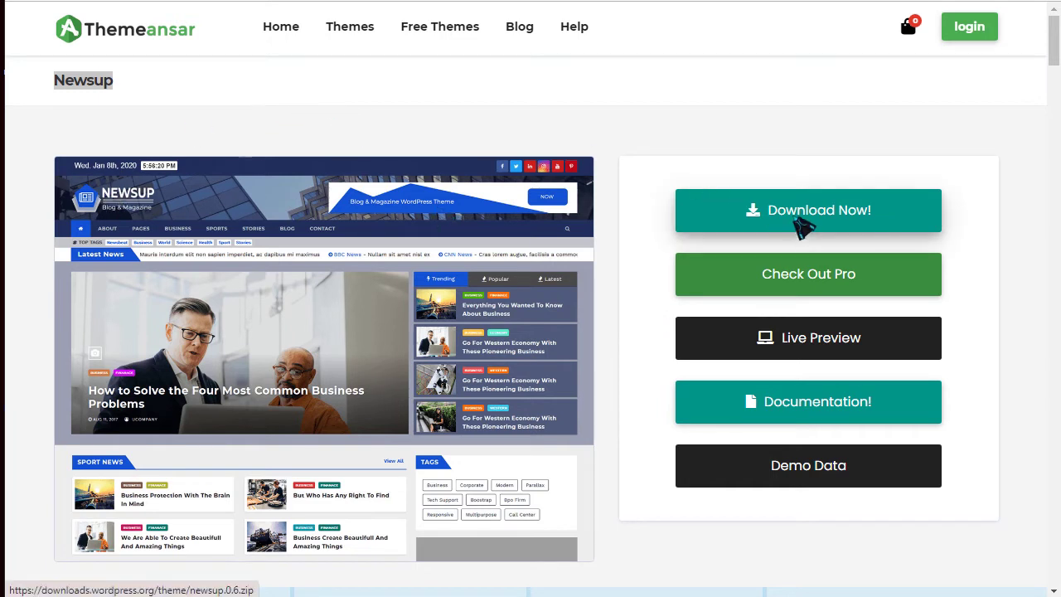
Look through the homepage section layouts shown on the Newsup theme's product page
scroll(730, 348, "down", 9)
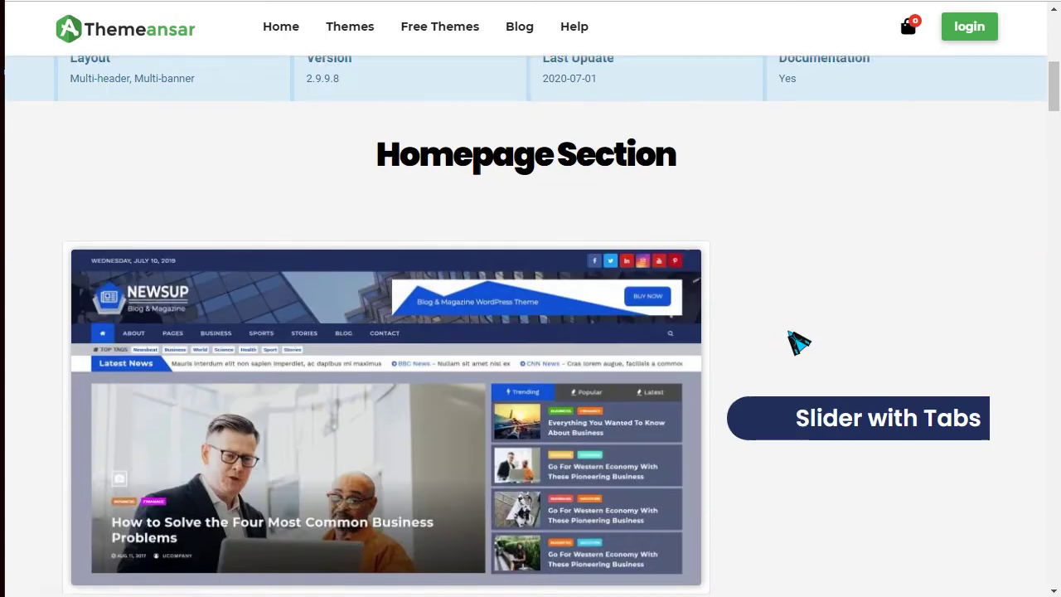
scroll(497, 351, "down", 2)
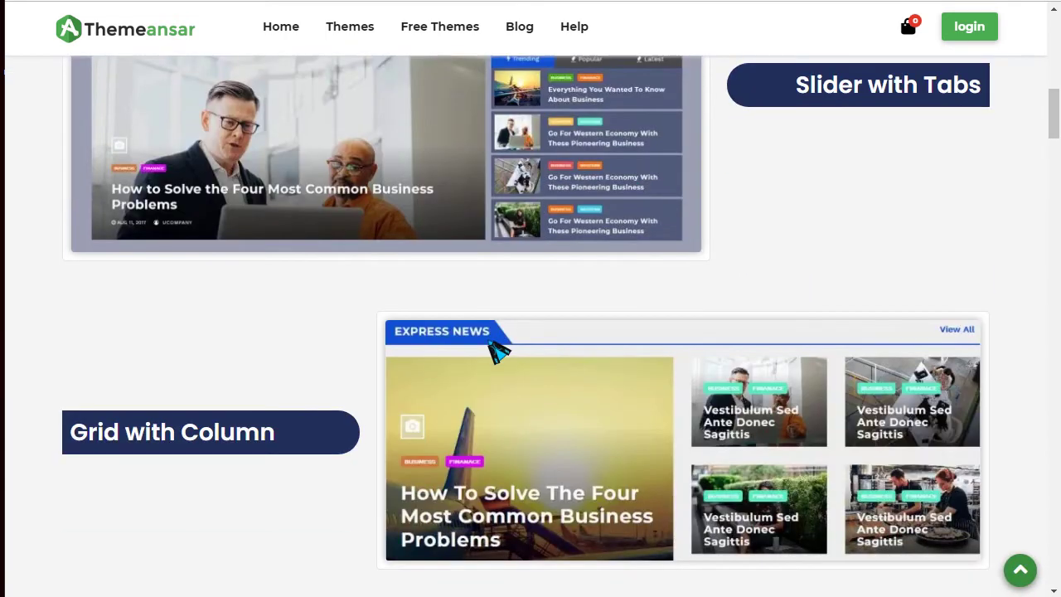
scroll(580, 365, "down", 2)
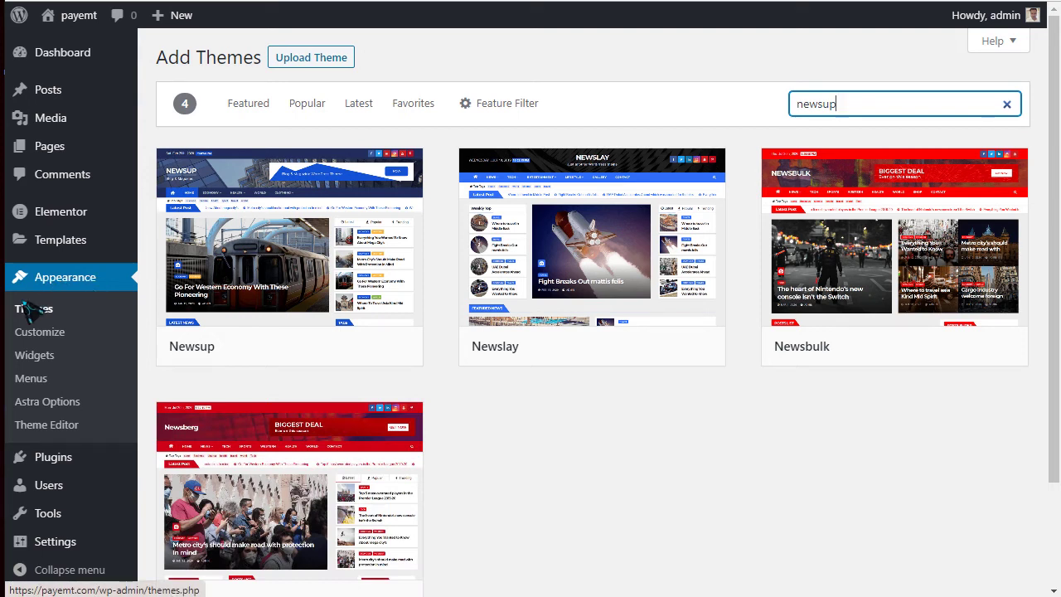
Open the Add Themes page in the WordPress admin and search for newsup
left_click(48, 313)
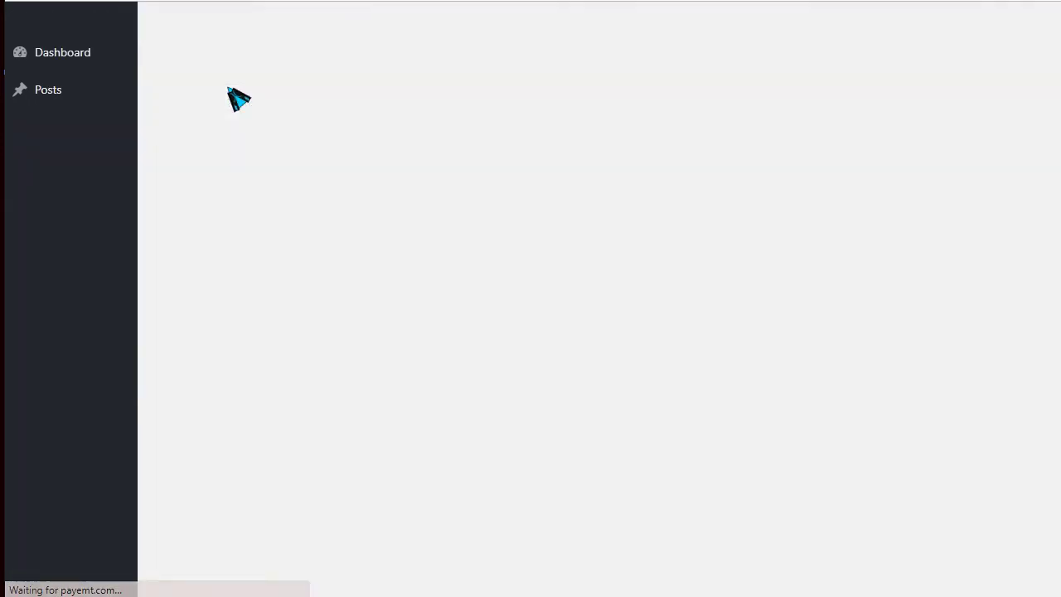
left_click(362, 91)
scroll(349, 229, "up", 3)
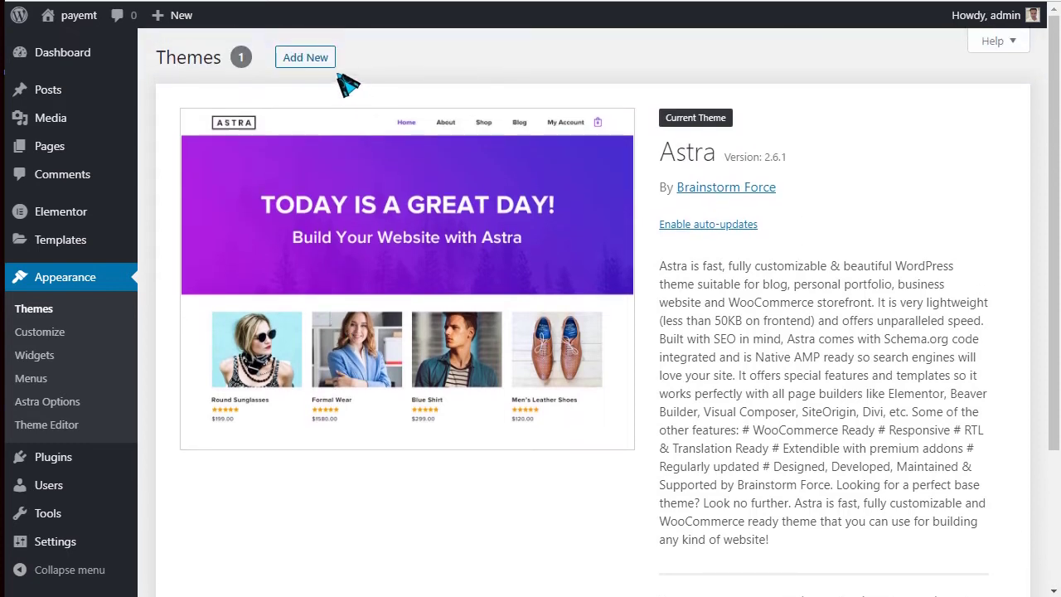
left_click(314, 60)
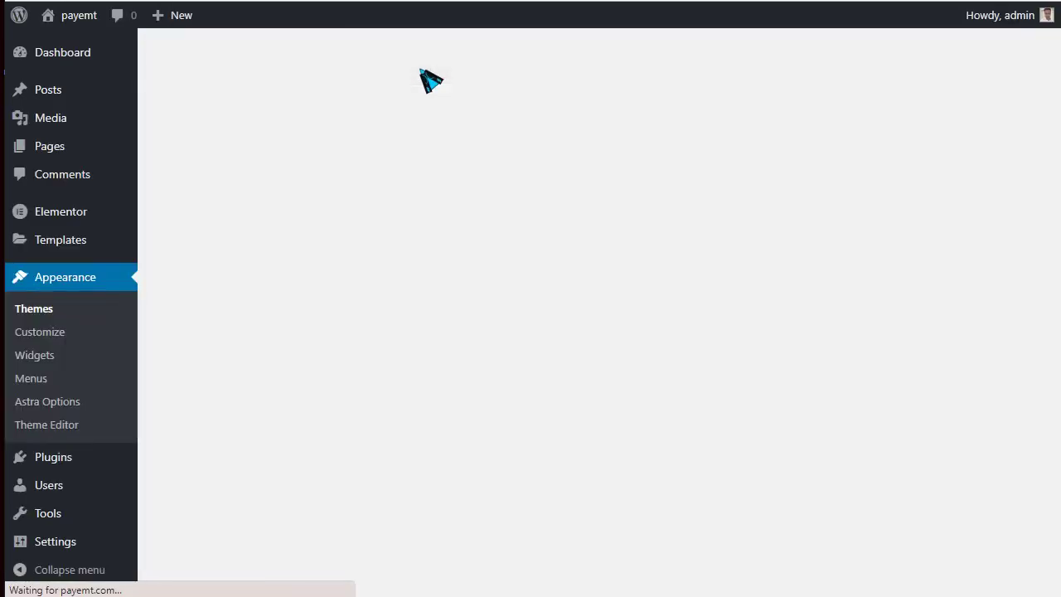
left_click(884, 114)
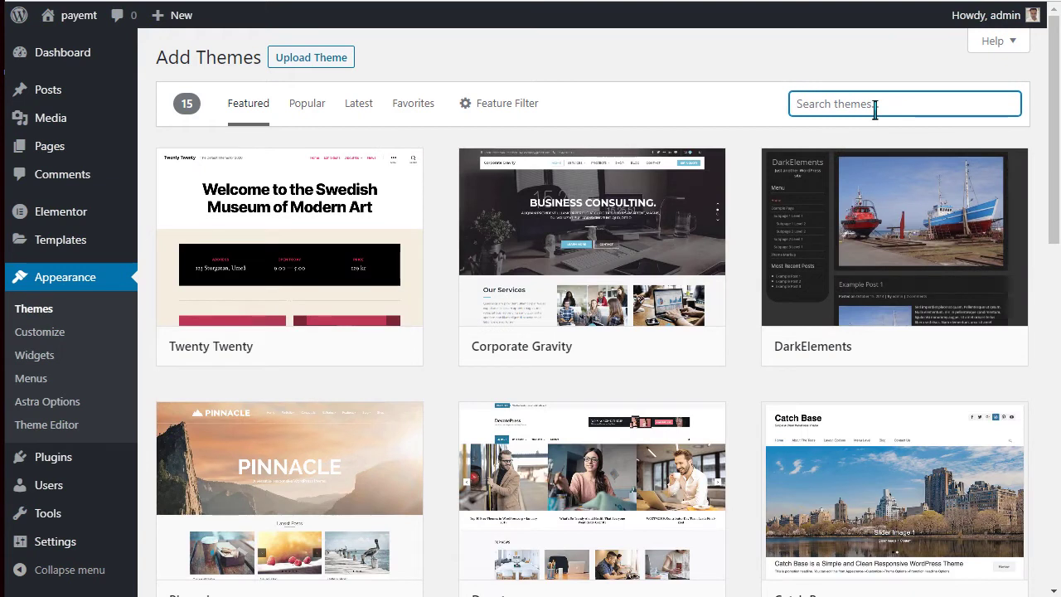
type("newsup")
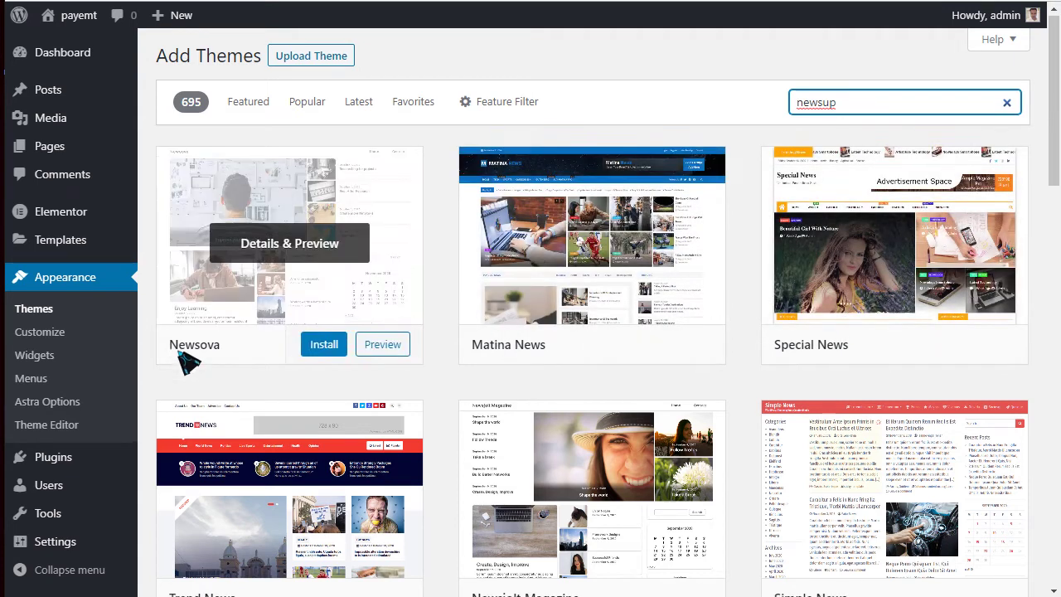
Find the Newsup theme through the theme search, install it from its preview and activate it
scroll(191, 340, "down", 2)
scroll(197, 333, "down", 1)
scroll(332, 323, "up", 3)
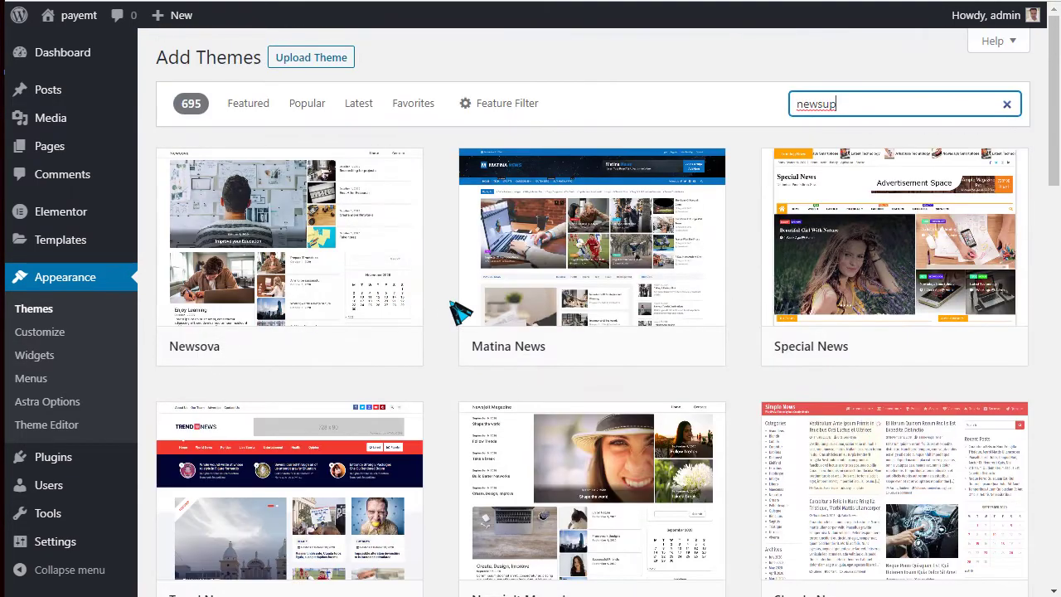
scroll(460, 324, "down", 6)
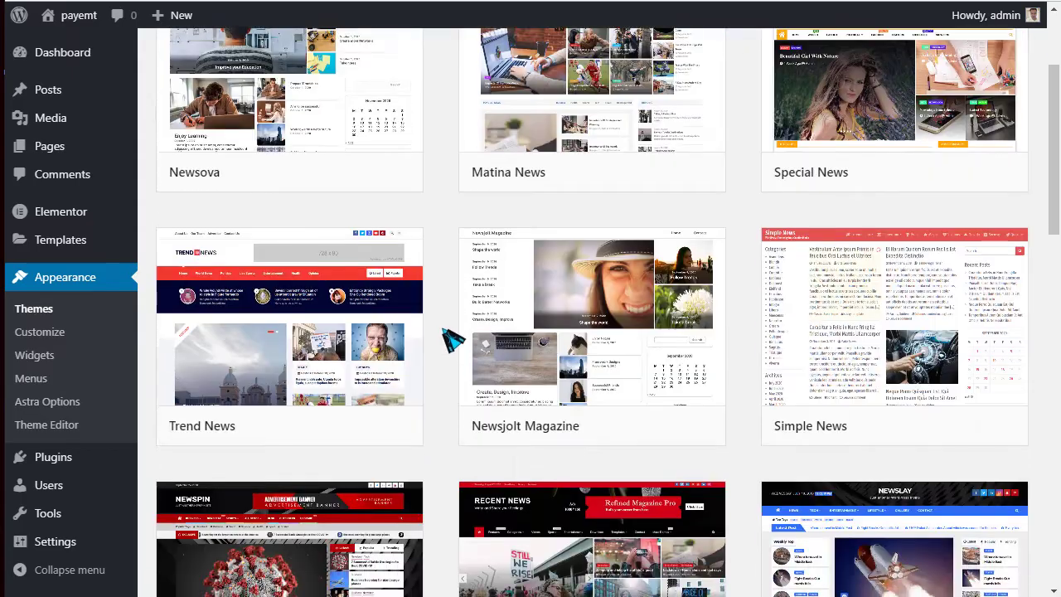
scroll(455, 333, "down", 8)
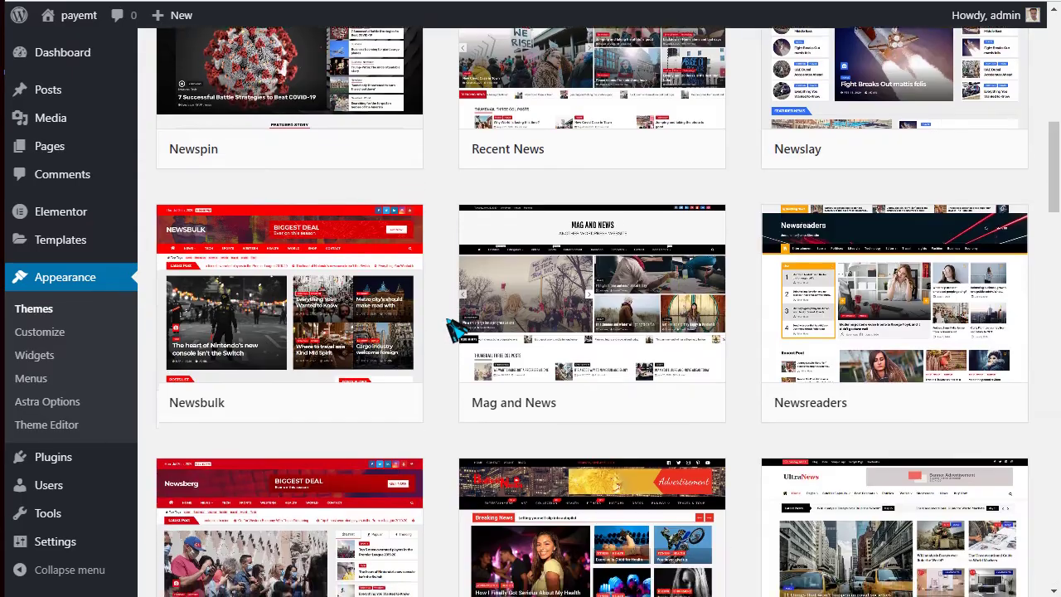
scroll(449, 320, "down", 5)
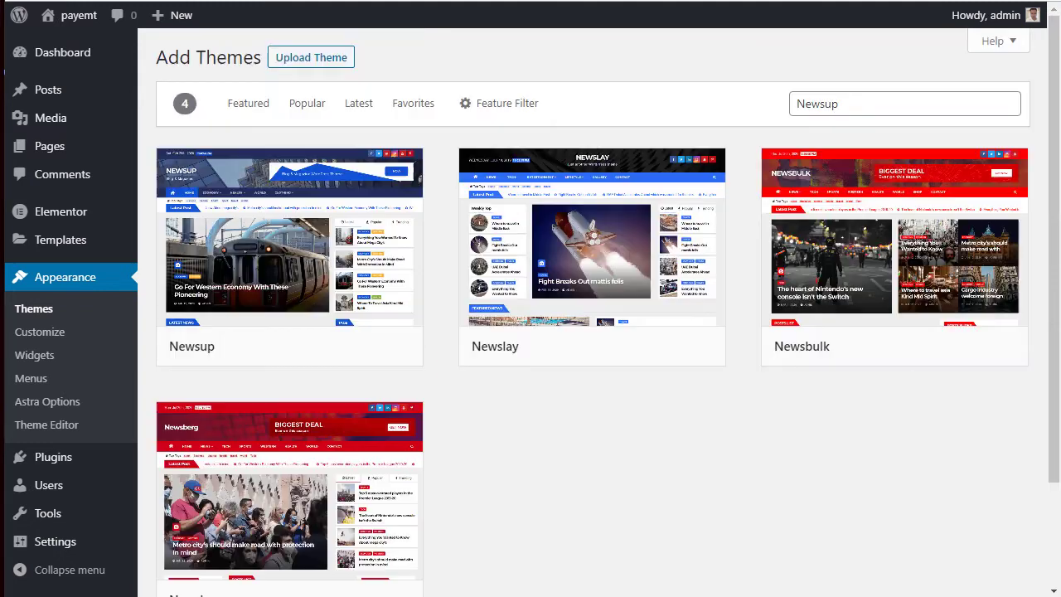
double_click(864, 111)
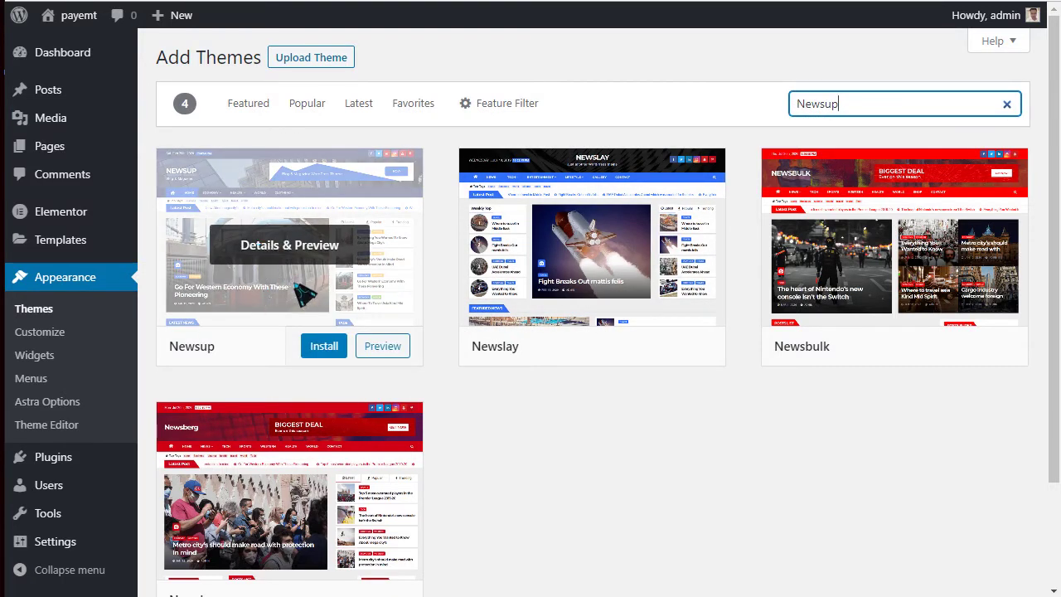
left_click_drag(171, 351, 227, 360)
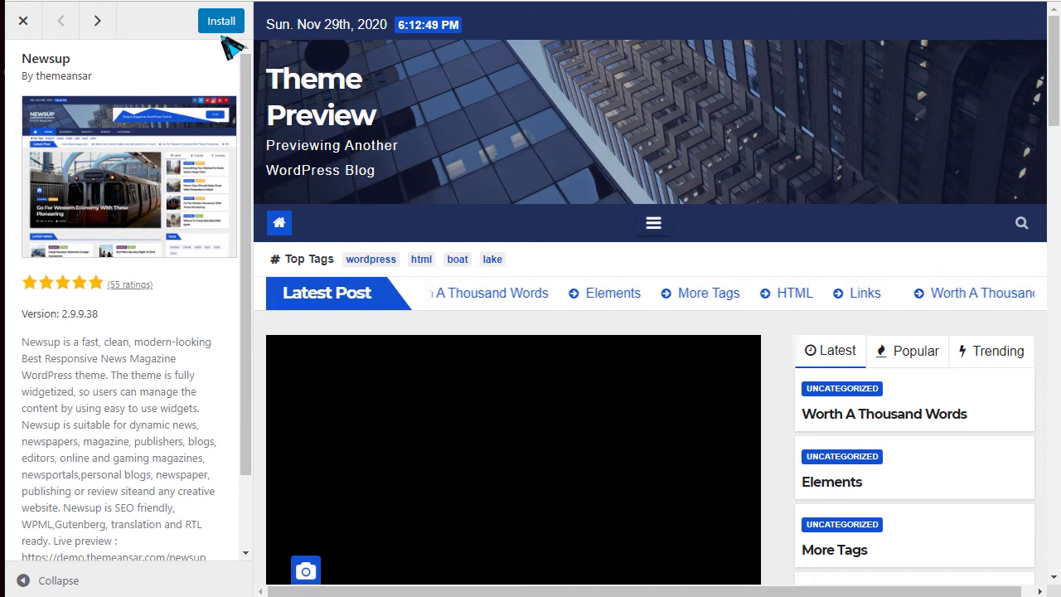
left_click(216, 33)
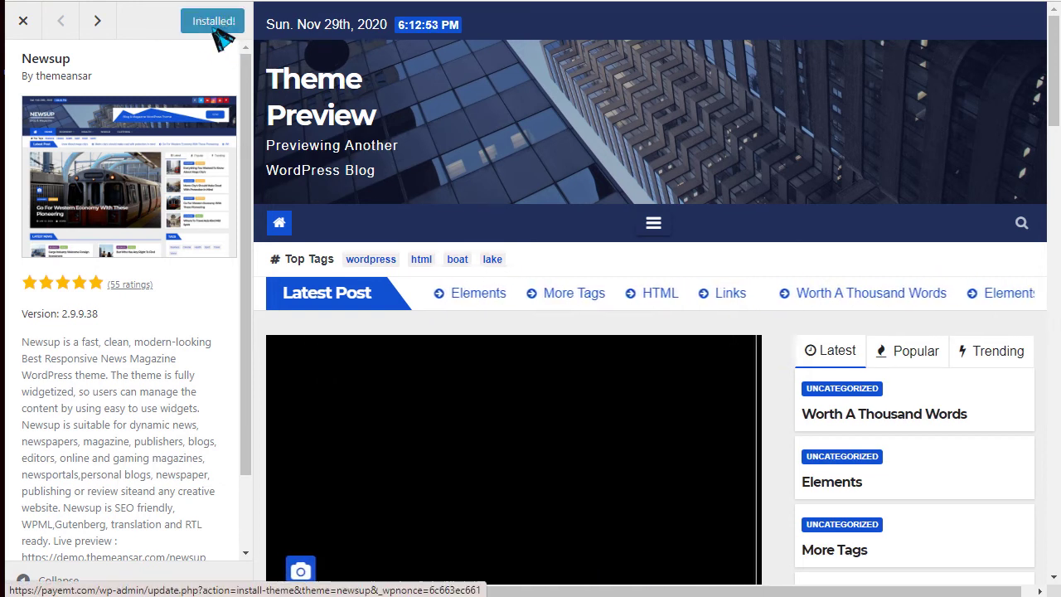
left_click(218, 29)
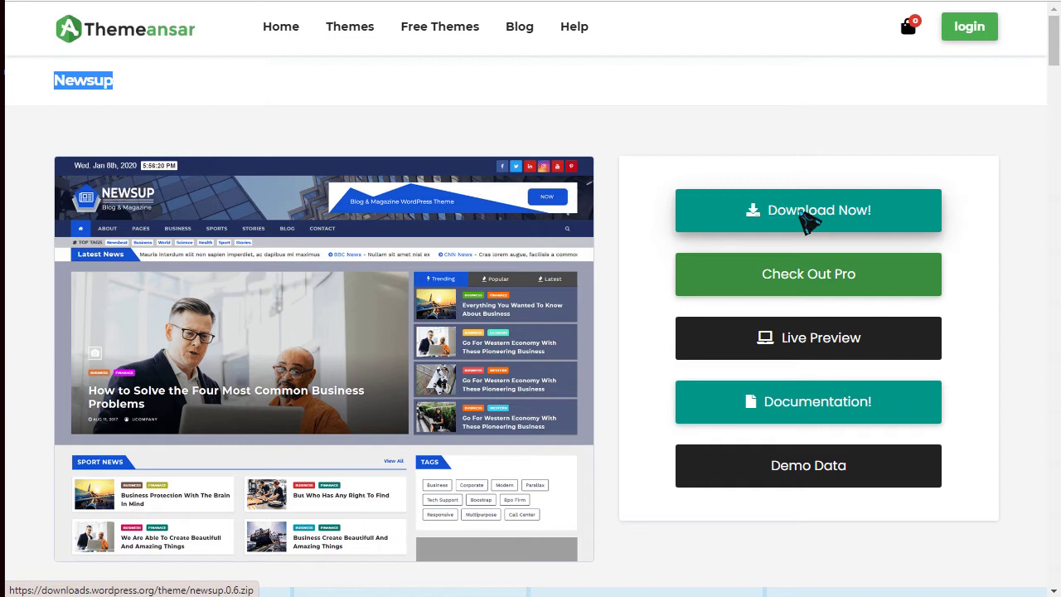
Download newses_lite_demo_data.zip from the Themeansar Newsup page and extract it on the desktop
left_click(811, 484)
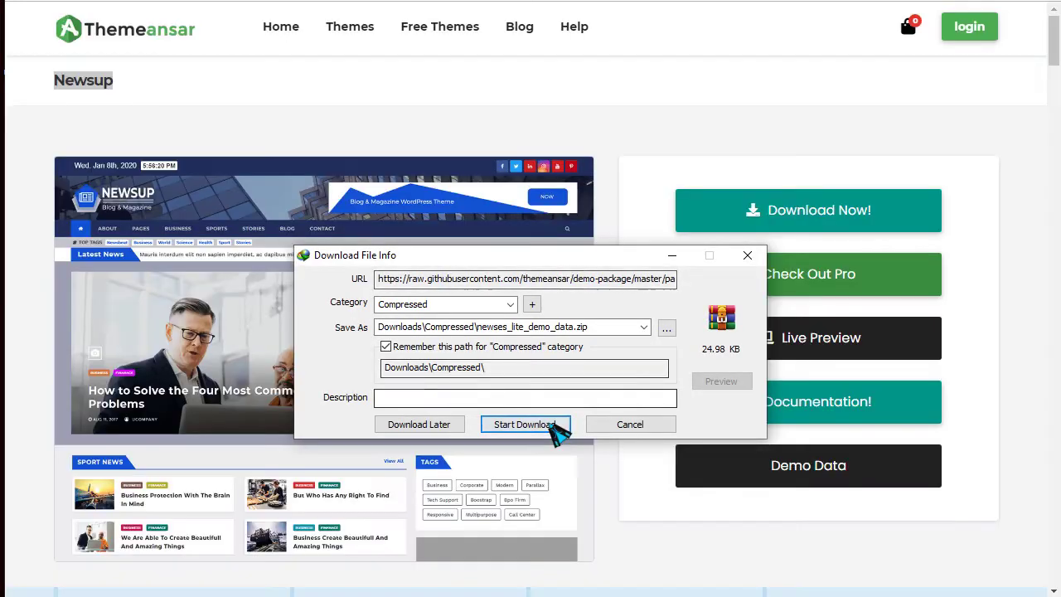
left_click(549, 426)
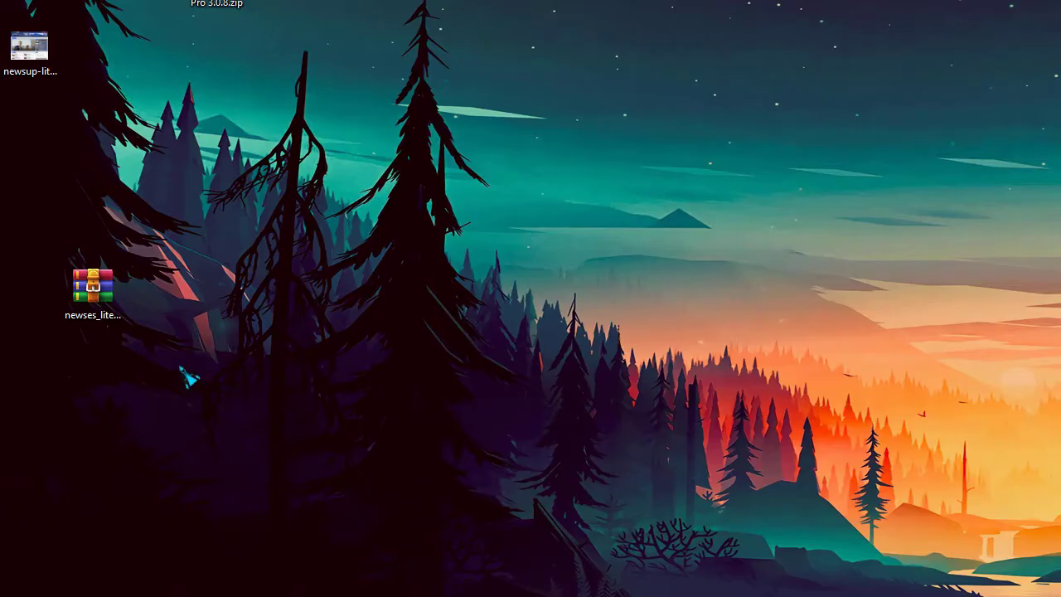
left_click_drag(117, 313, 290, 217)
right_click(288, 214)
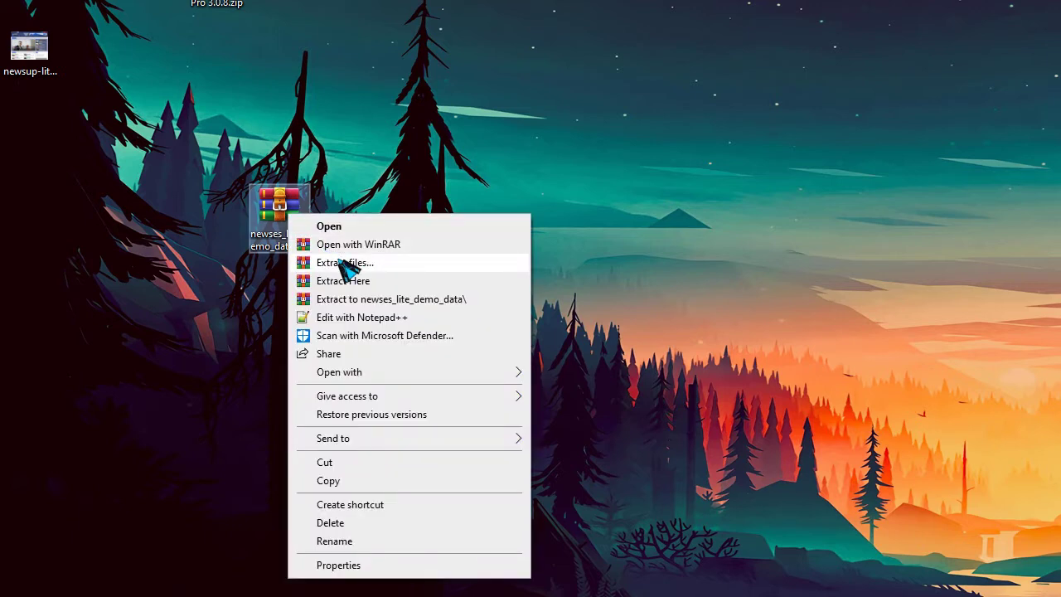
left_click(365, 281)
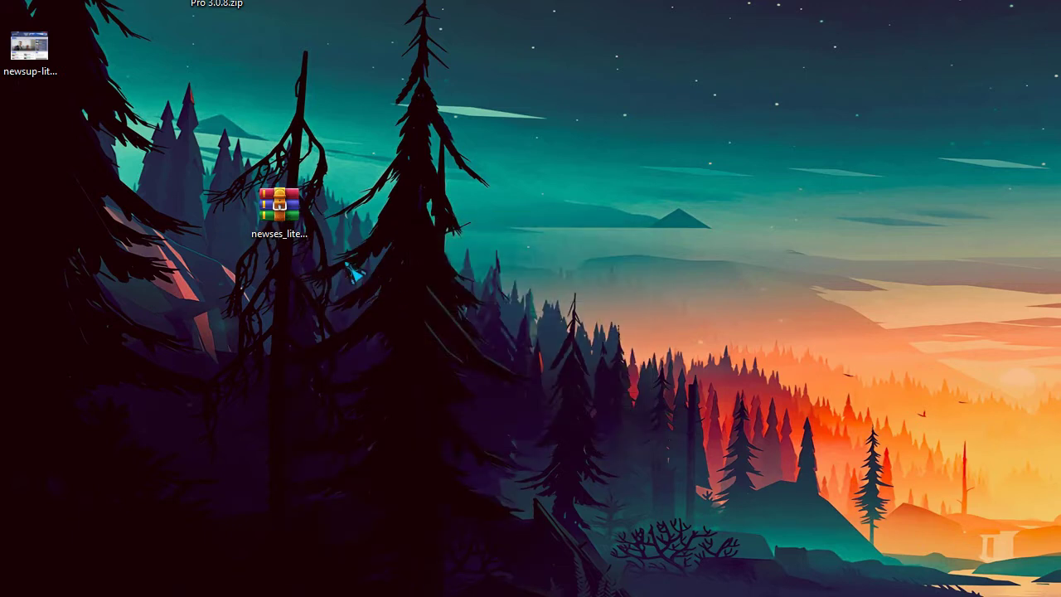
left_click_drag(55, 151, 591, 214)
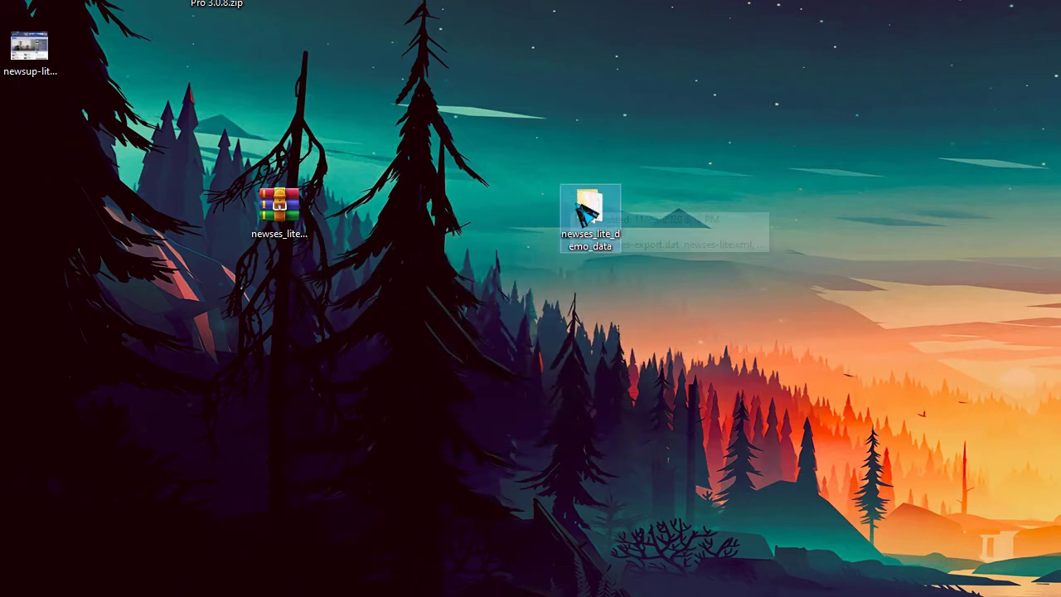
Open the extracted newses_lite_demo_data folder and check the files it contains
double_click(590, 217)
left_click_drag(441, 301, 377, 108)
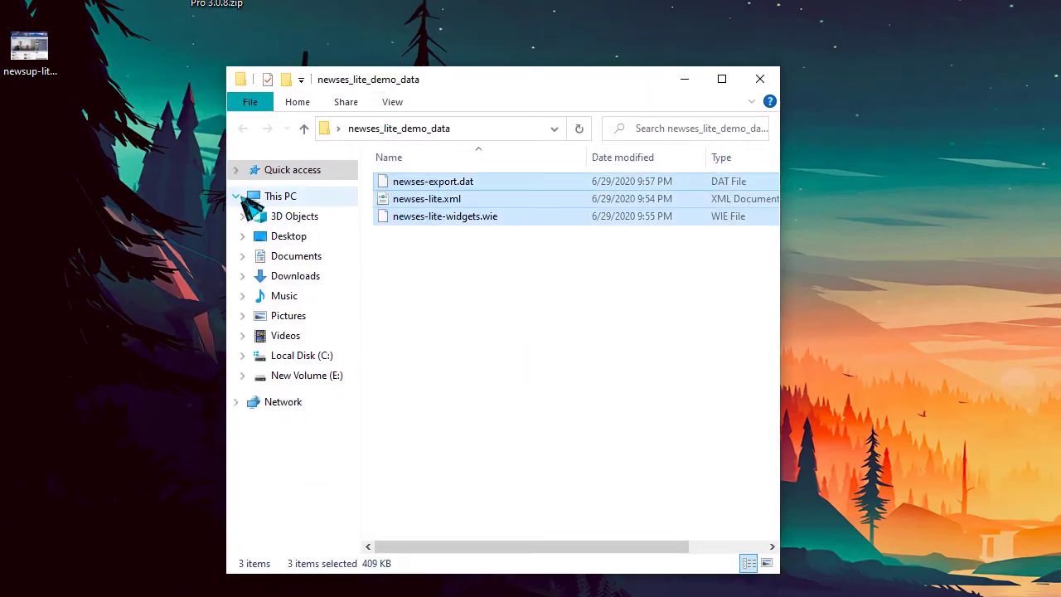
left_click(236, 196)
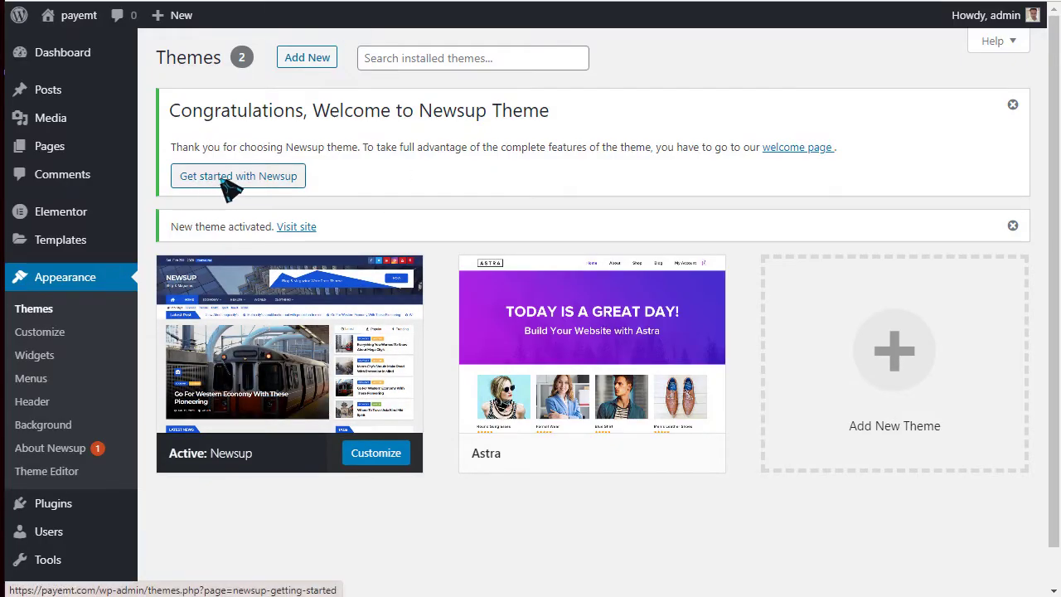
Open the Newsup getting-started page in WordPress and install and activate the One Click Demo Import plugin
left_click(274, 178)
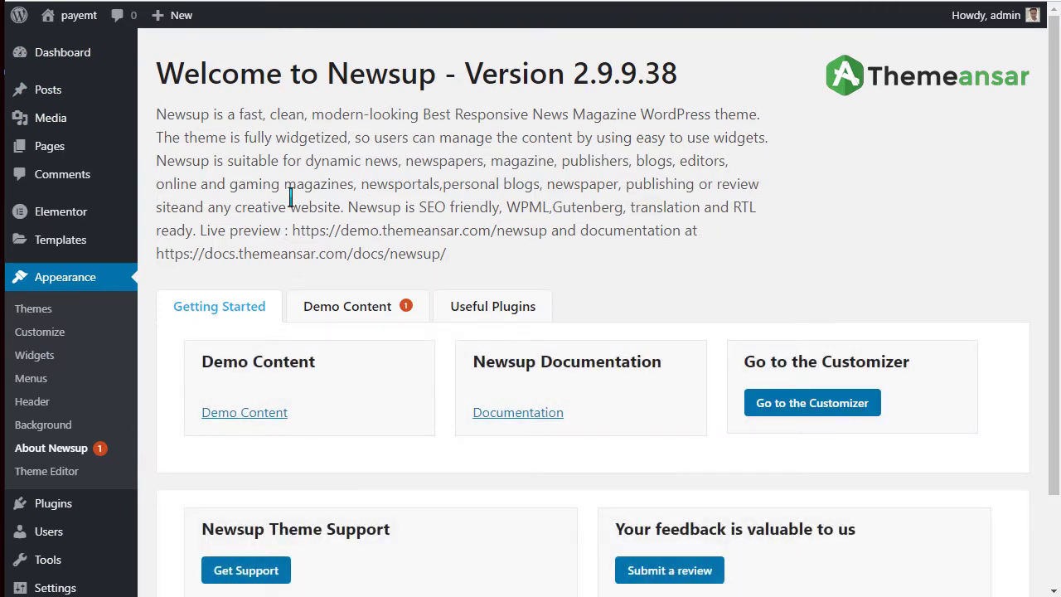
scroll(422, 239, "down", 3)
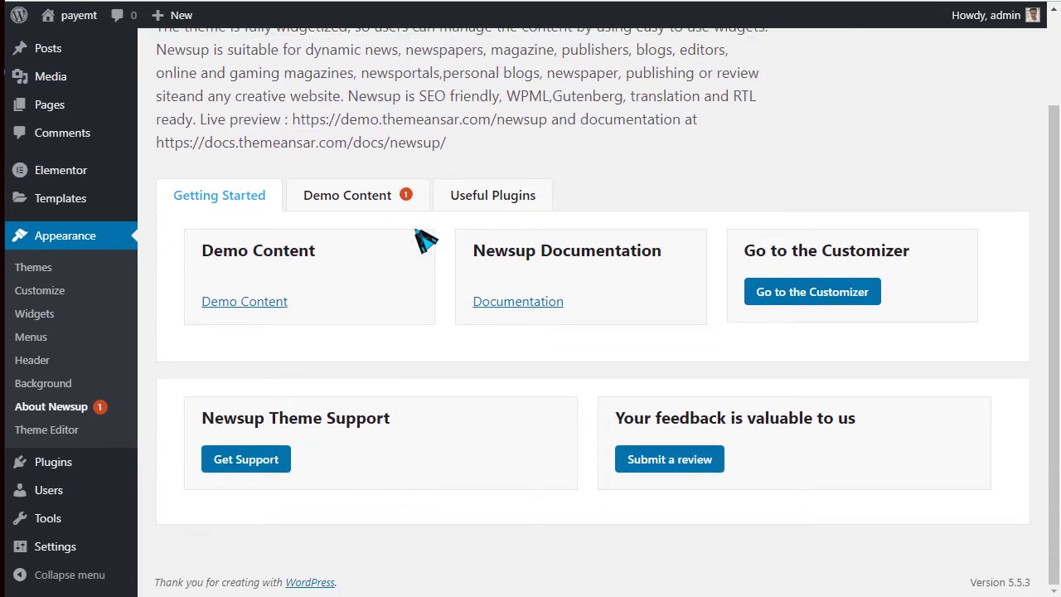
left_click(367, 201)
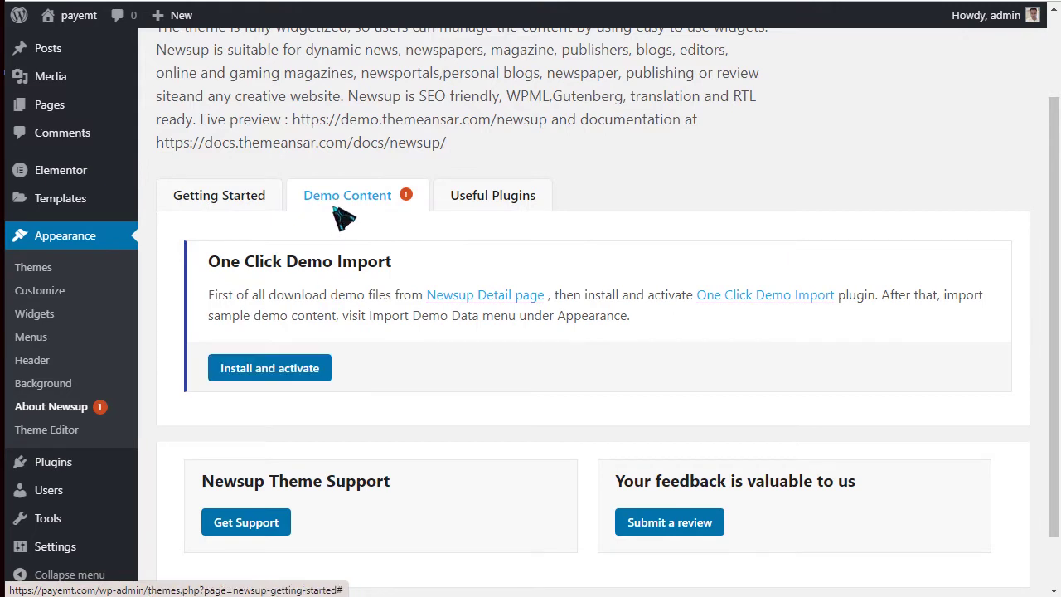
left_click(274, 371)
Review the Contact Form 7, WooCommerce and Elementor entries among the useful plugins, and the One Click Demo Import instructions
left_click(501, 207)
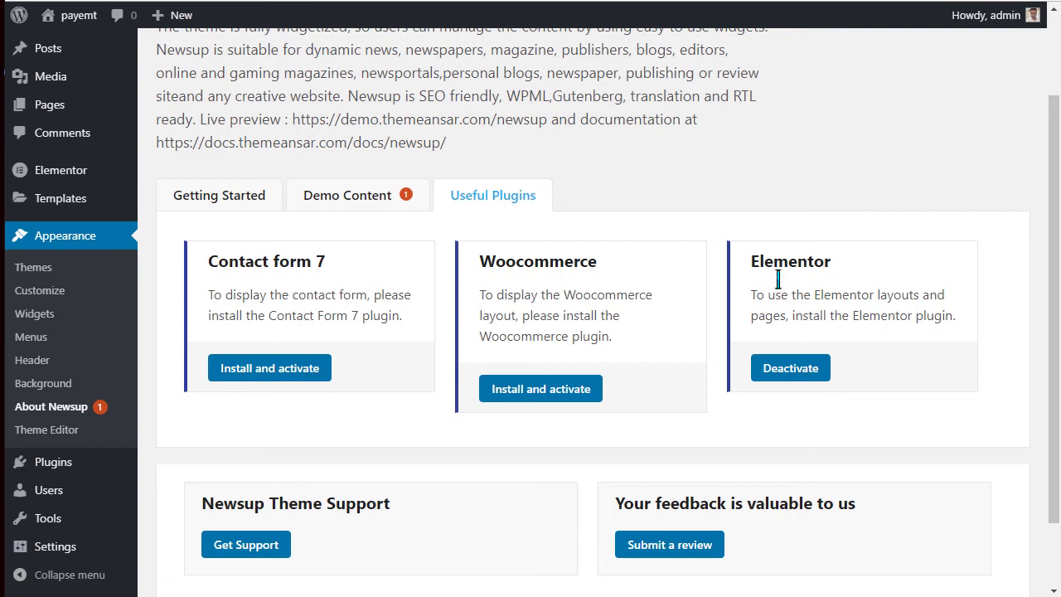
double_click(780, 277)
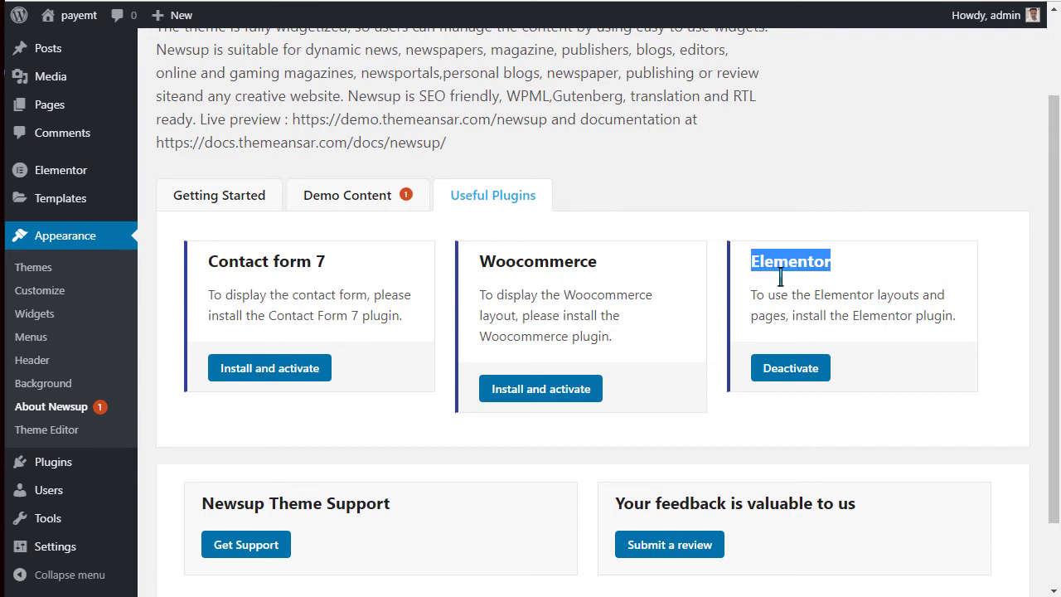
left_click(803, 371)
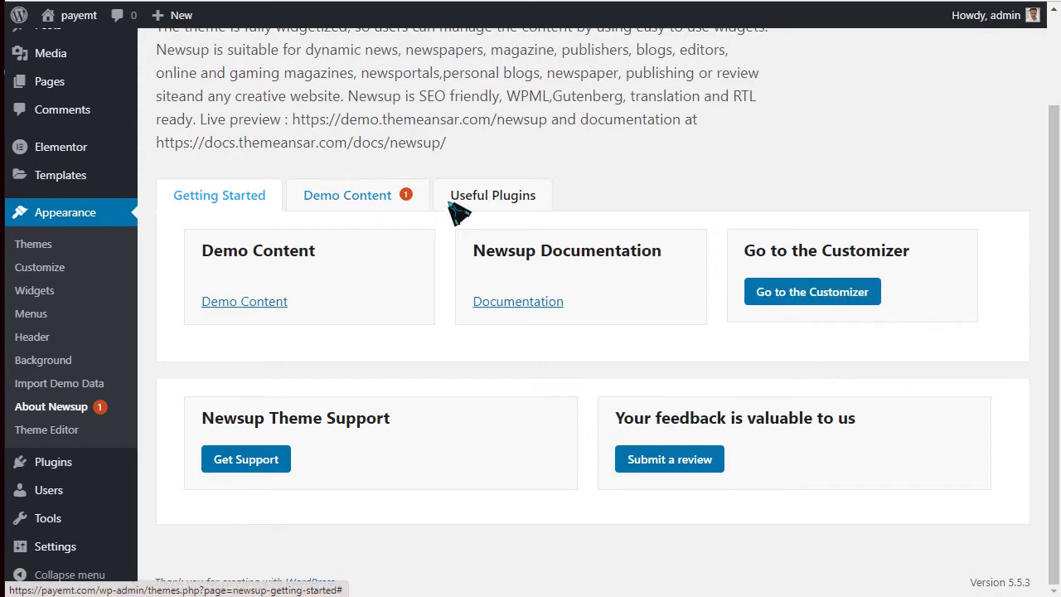
left_click(481, 208)
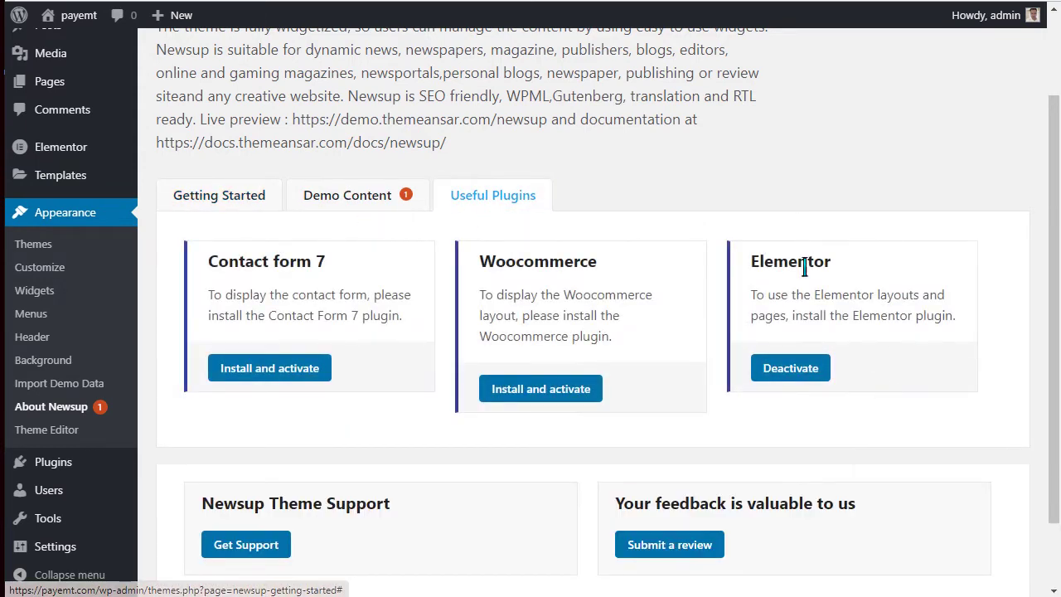
double_click(530, 263)
triple_click(264, 274)
left_click(259, 275)
left_click(336, 199)
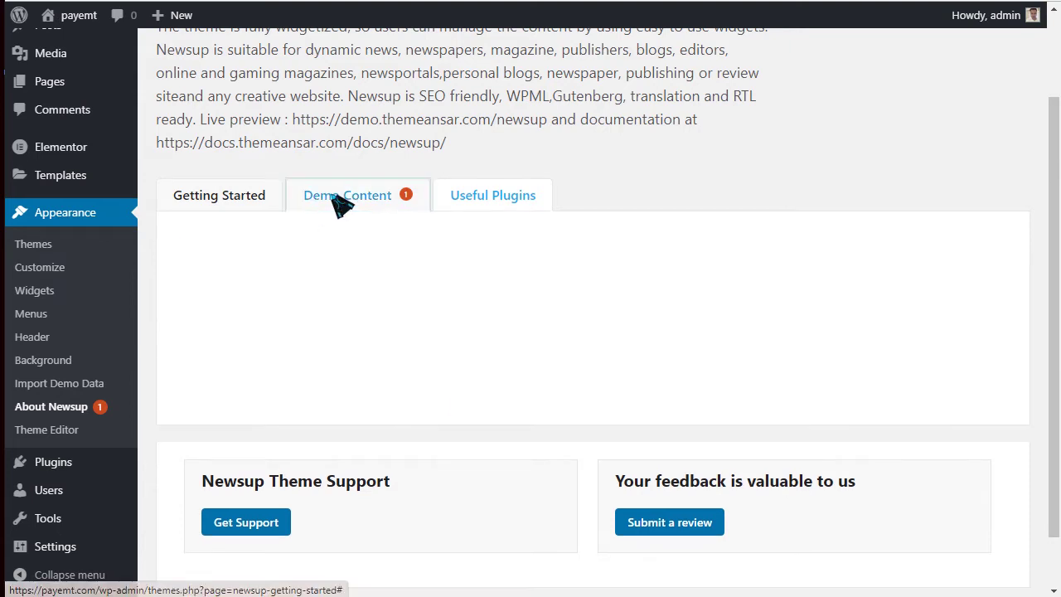
scroll(514, 412, "down", 2)
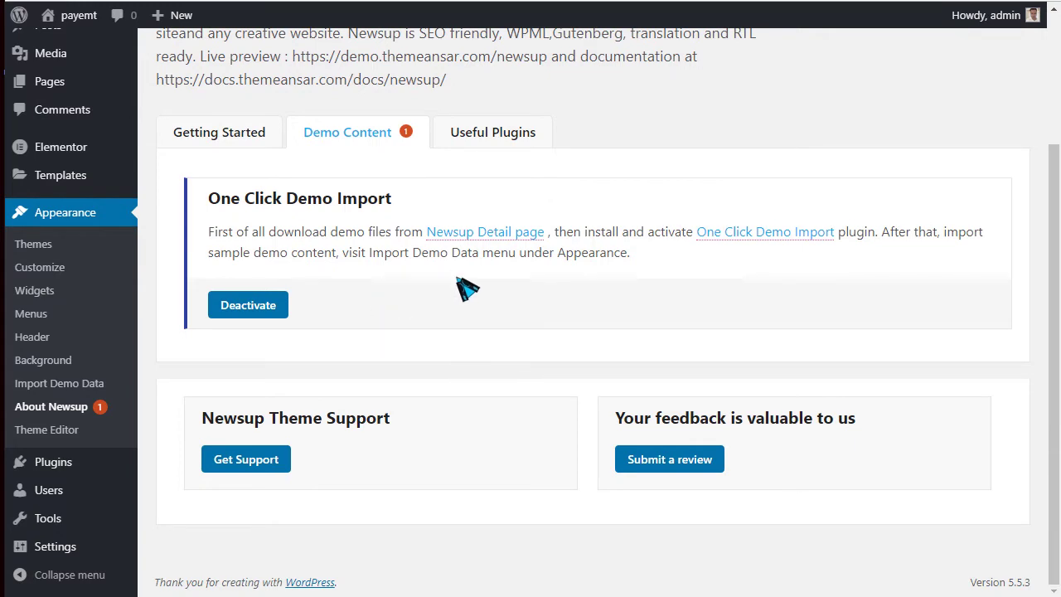
Open the demo data import page and choose newses-lite.xml from the desktop's newses_lite_demo_data folder as the content import file
left_click(33, 388)
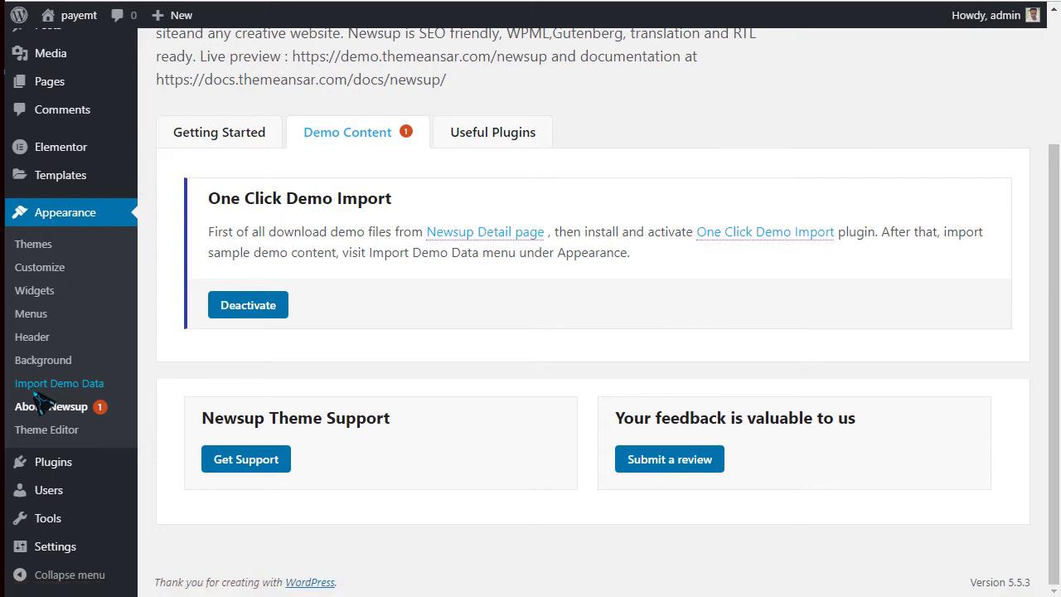
scroll(409, 331, "down", 5)
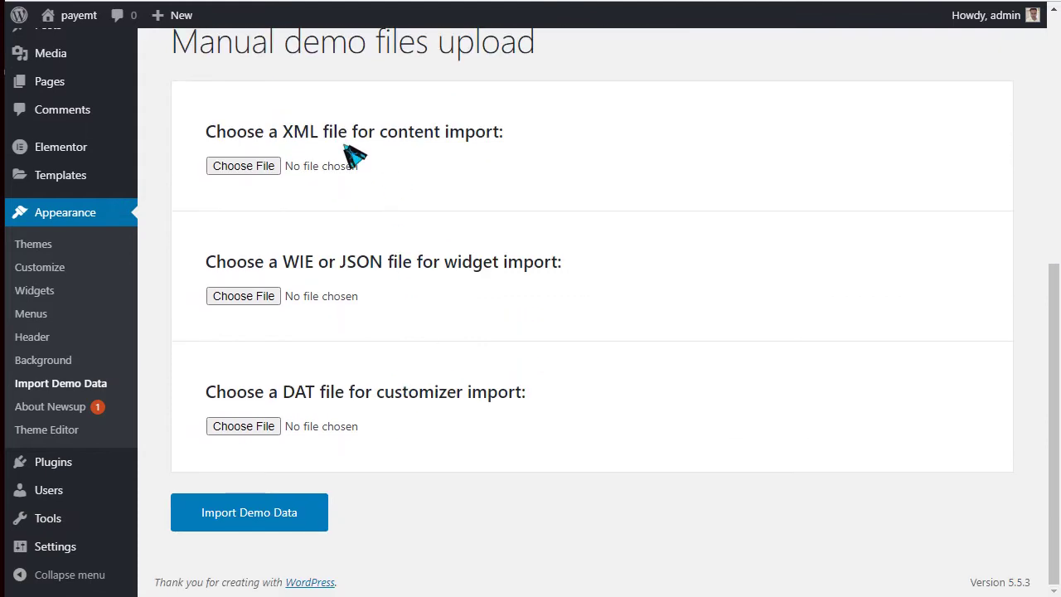
left_click_drag(280, 134, 349, 138)
left_click(245, 168)
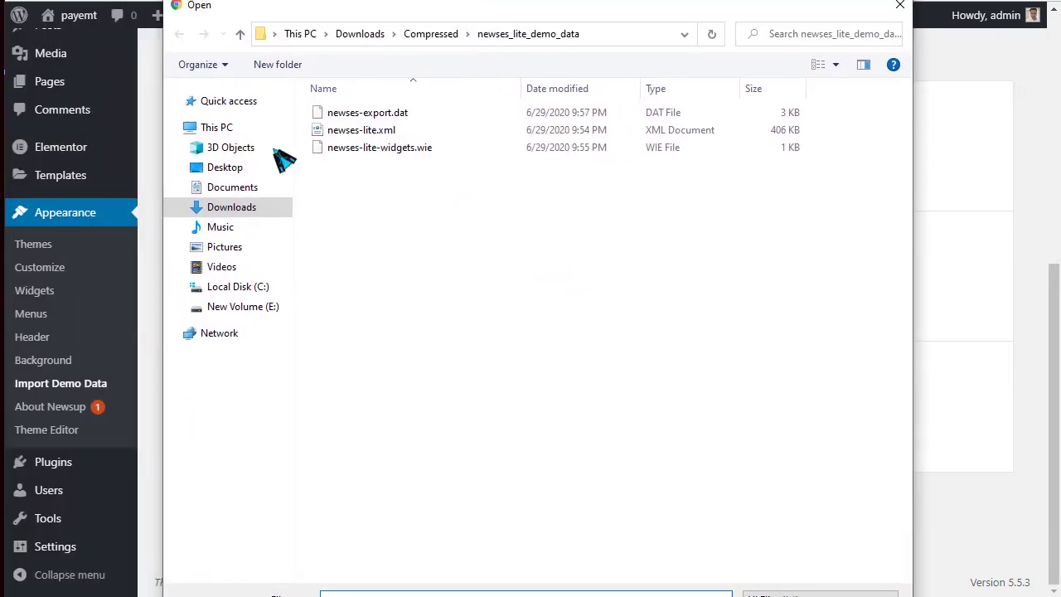
left_click(232, 168)
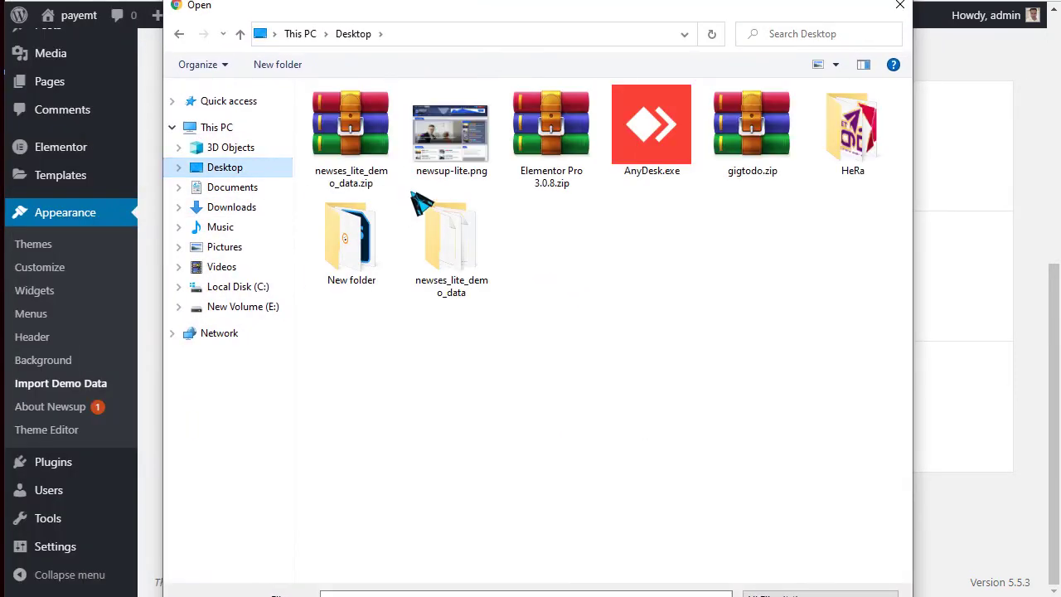
double_click(450, 243)
left_click(370, 137)
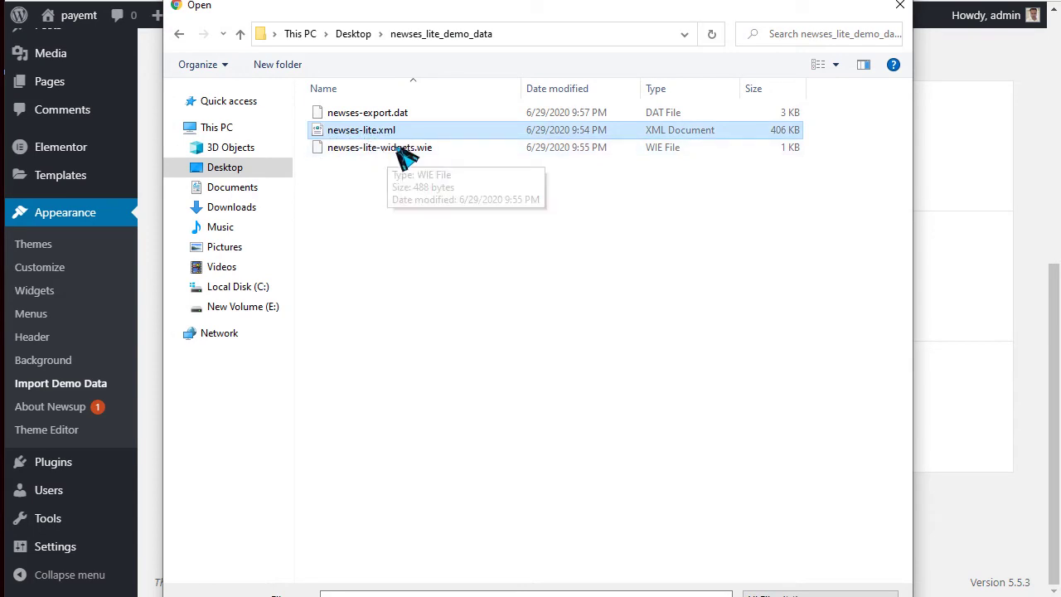
key("Return")
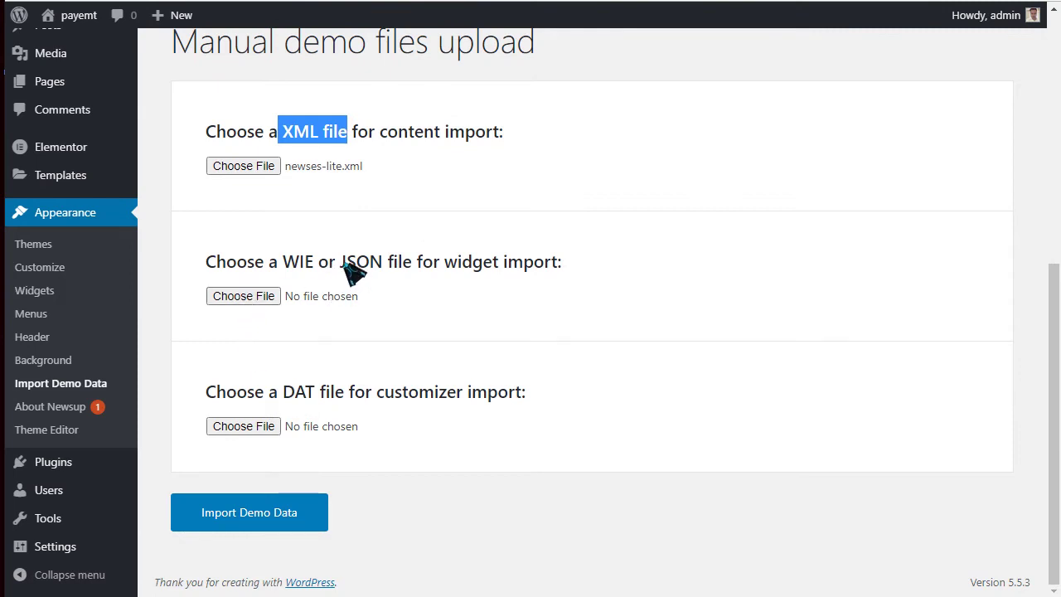
Choose newses-lite-widgets.wie from the newses_lite_demo_data folder as the widget import file
left_click_drag(284, 263, 315, 263)
left_click(275, 300)
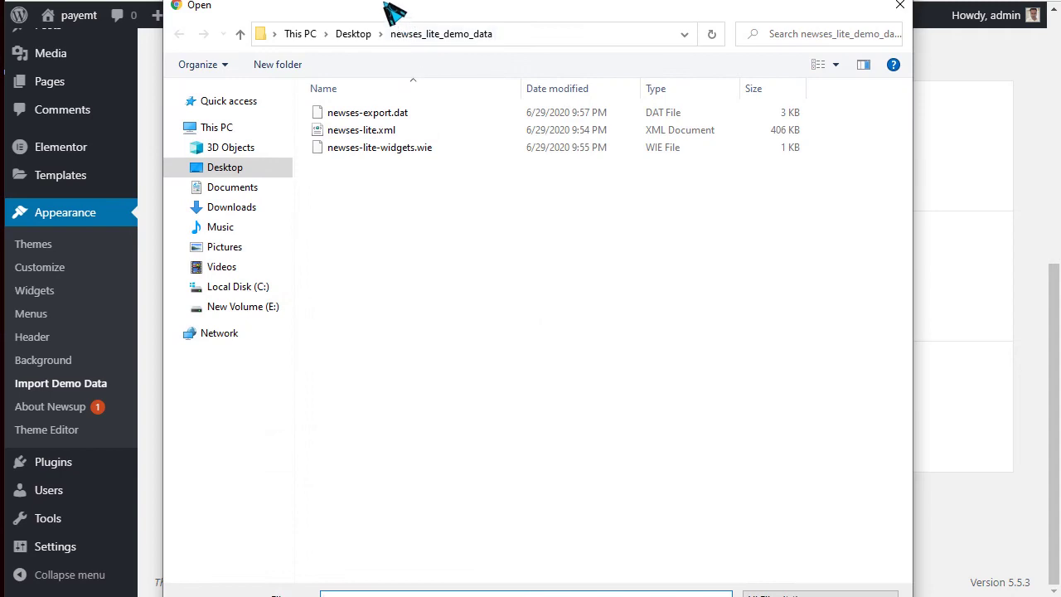
left_click_drag(392, 10, 395, 93)
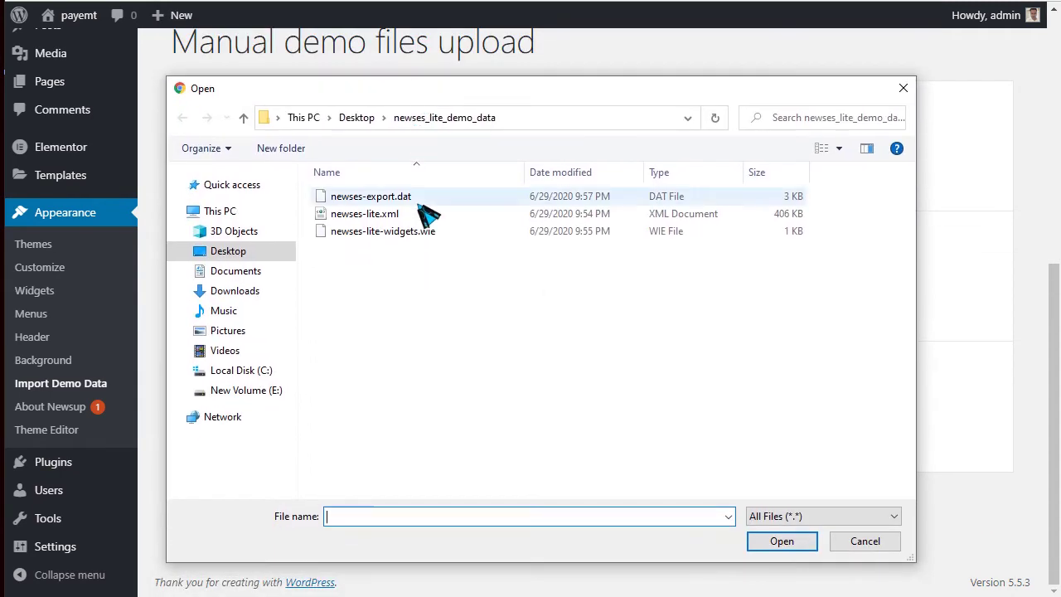
left_click(405, 236)
left_click(780, 543)
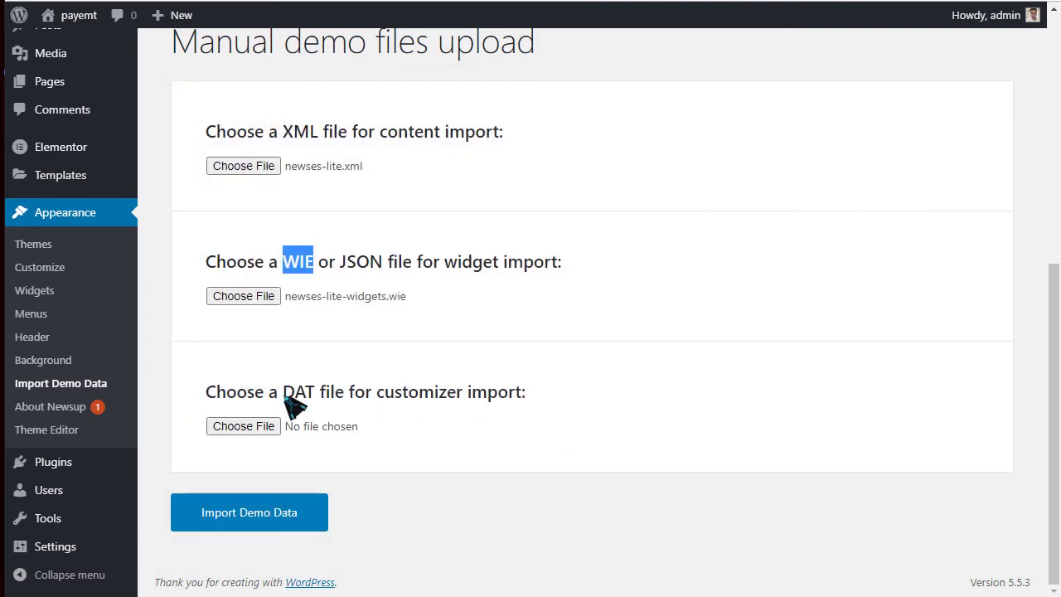
Choose newses-export.dat from the newses_lite_demo_data folder as the customizer import file
left_click_drag(284, 397, 314, 396)
left_click(249, 426)
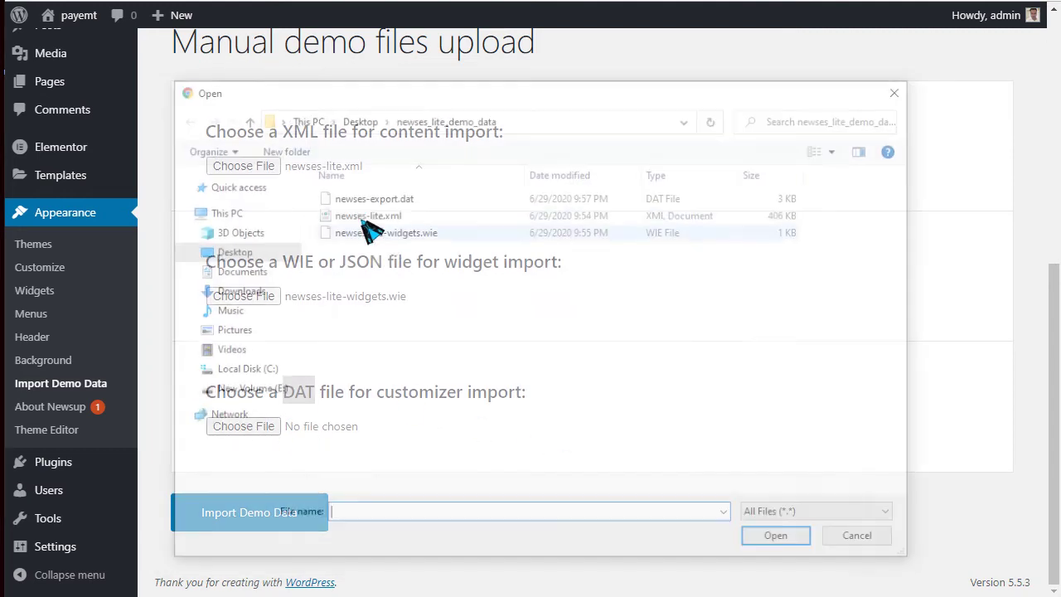
left_click(352, 199)
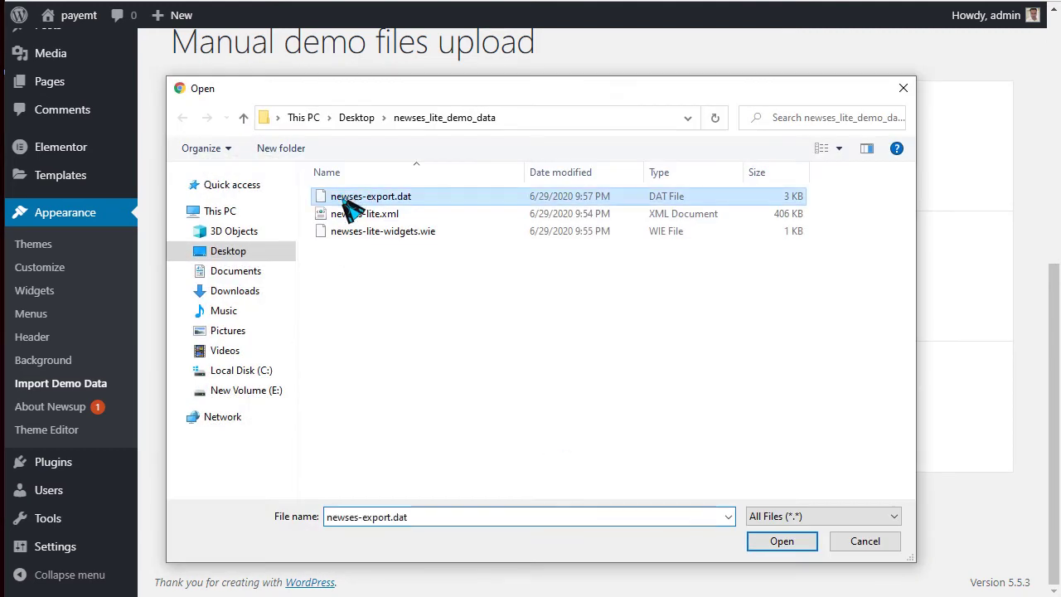
left_click(783, 546)
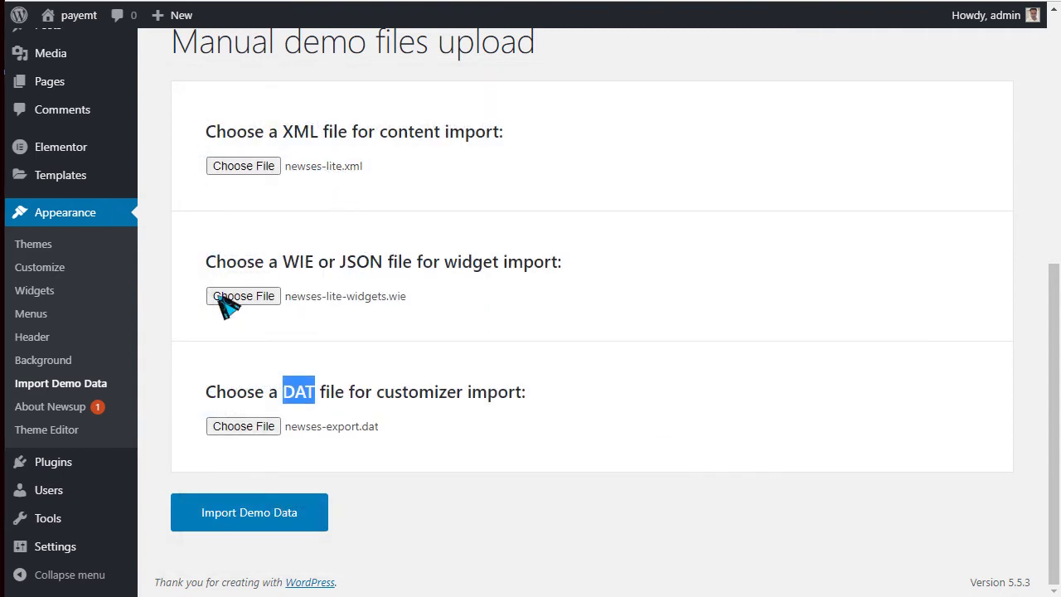
left_click(203, 379)
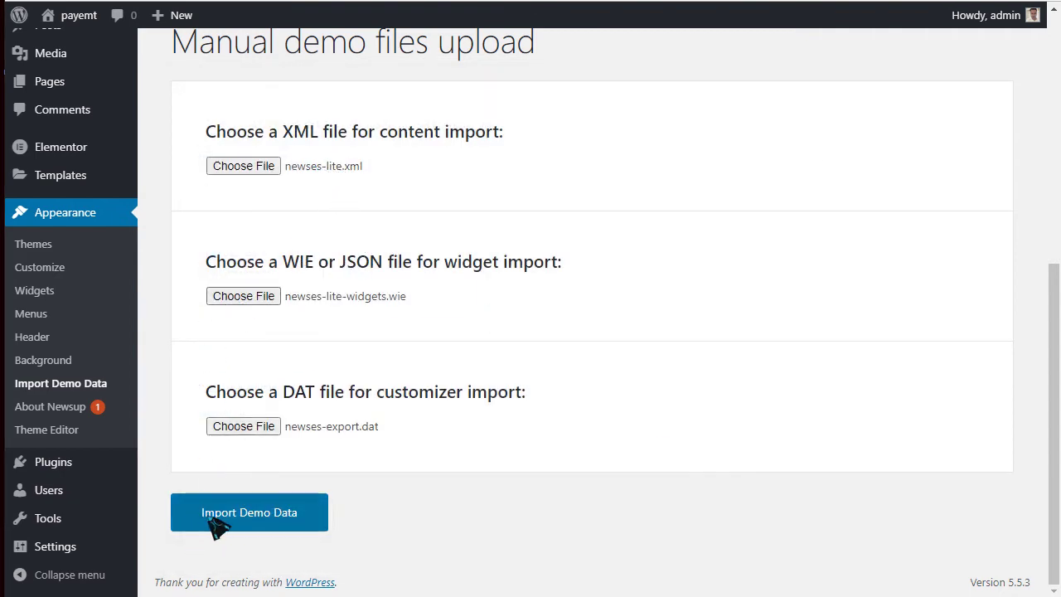
left_click(290, 518)
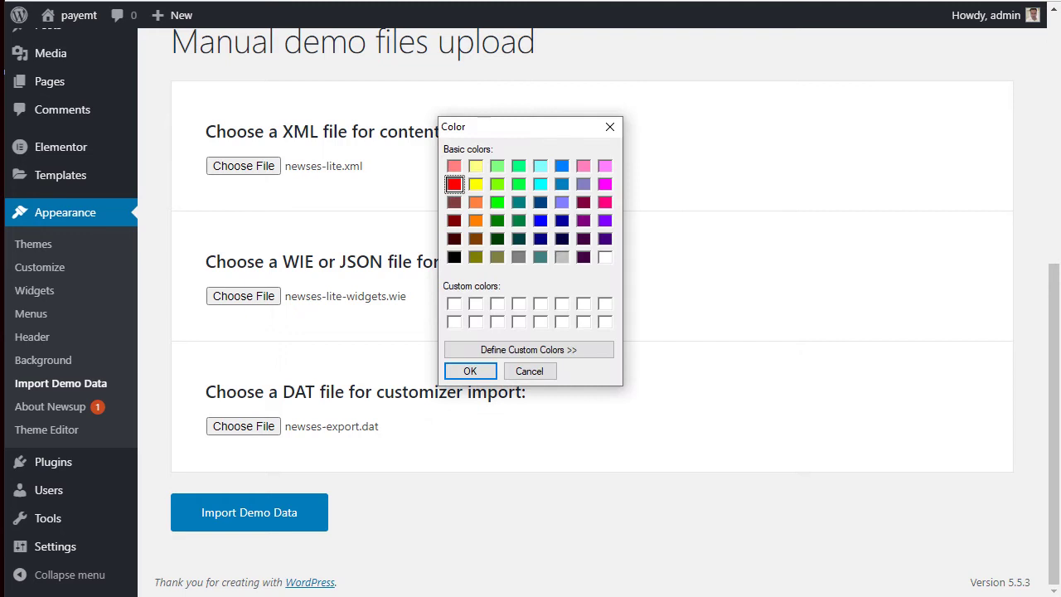
left_click(610, 128)
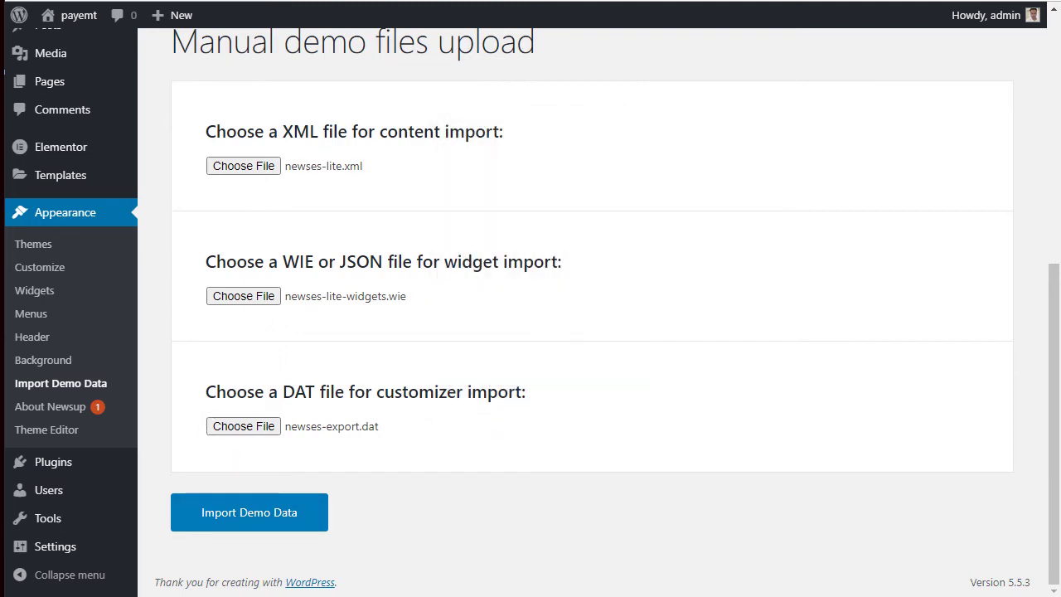
mouse_move(133, 465)
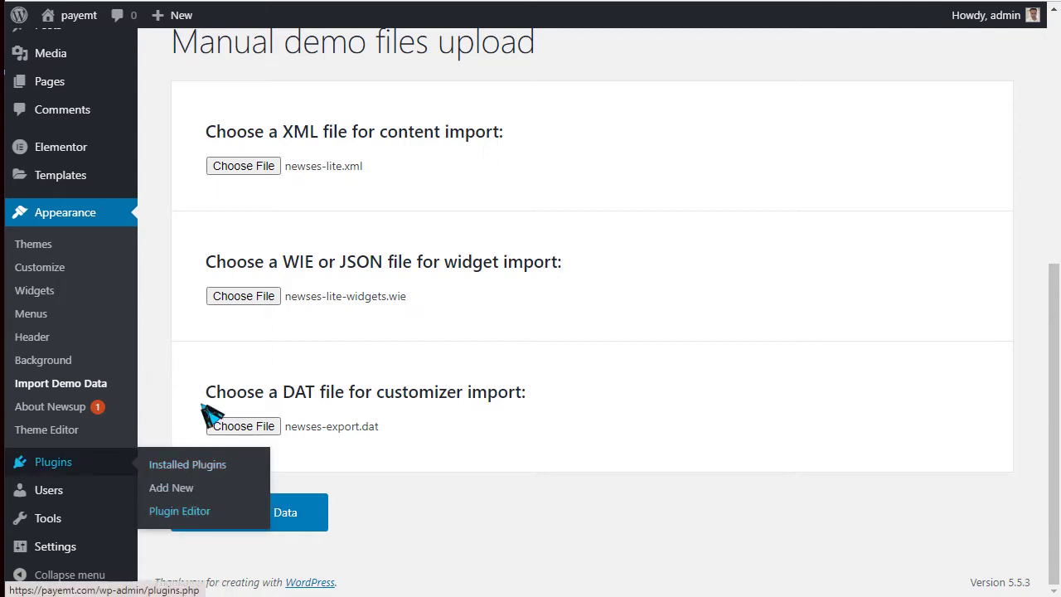
left_click_drag(404, 477, 147, 553)
left_click_drag(167, 355, 457, 446)
mouse_move(183, 237)
left_mouse_down()
mouse_move(332, 307)
mouse_move(484, 317)
left_mouse_up()
left_click_drag(177, 106, 414, 204)
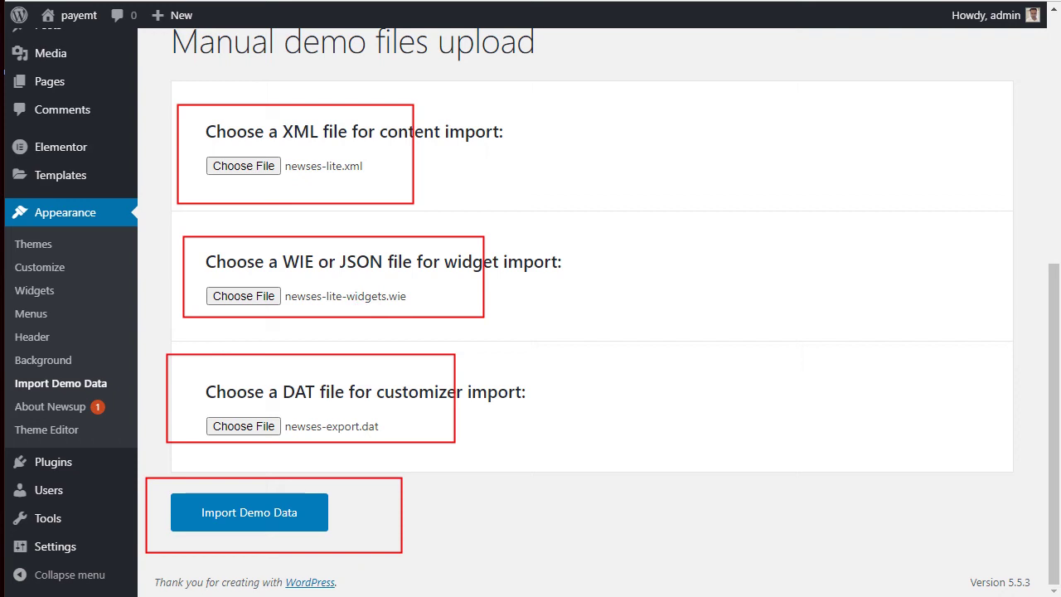
Run the demo data import with the three chosen files and read the completion notice
left_click(236, 518)
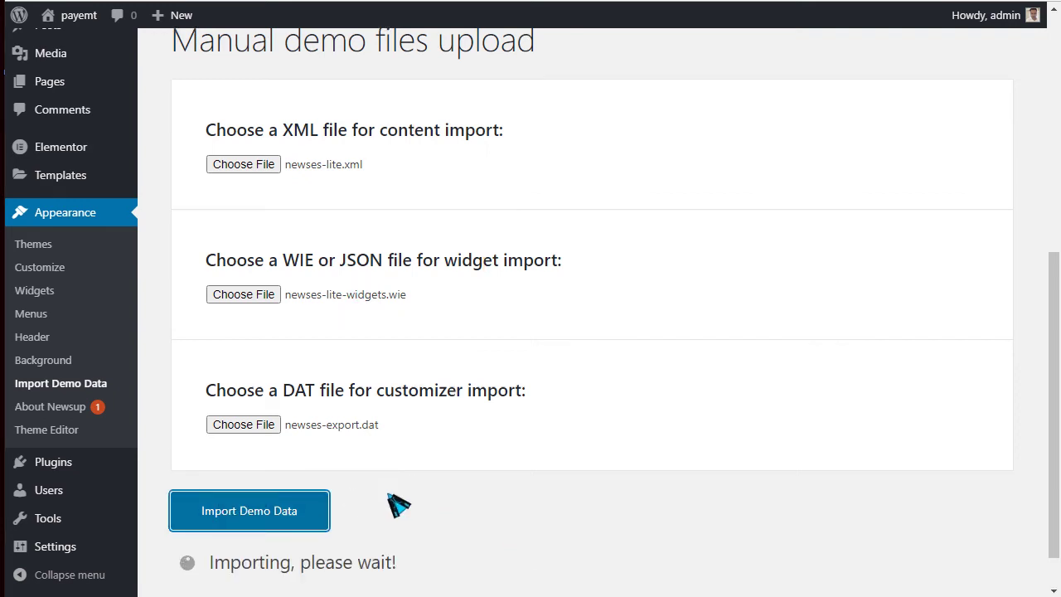
scroll(396, 503, "down", 1)
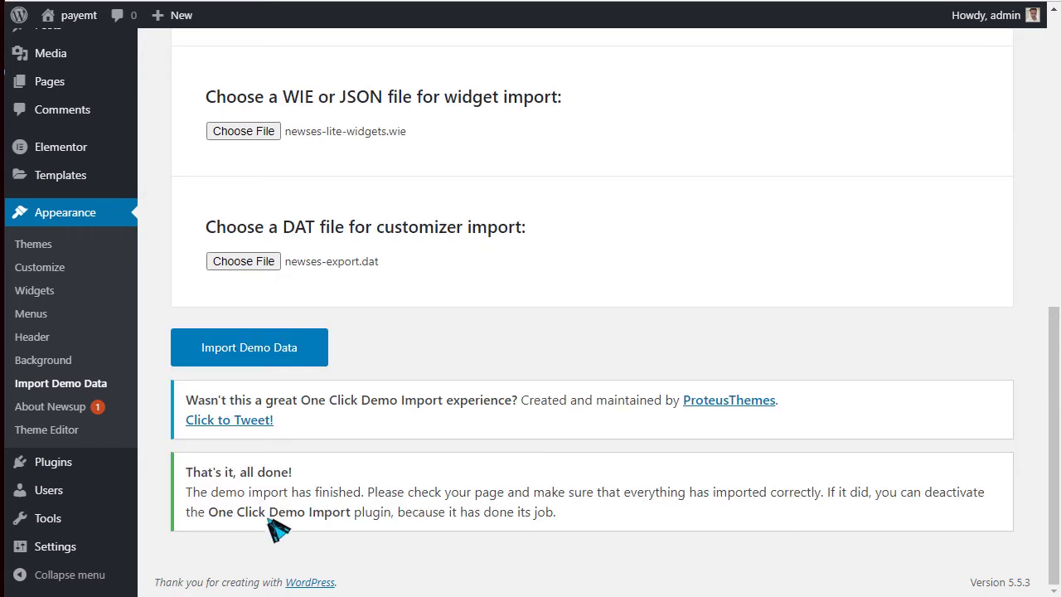
left_click_drag(178, 405, 605, 516)
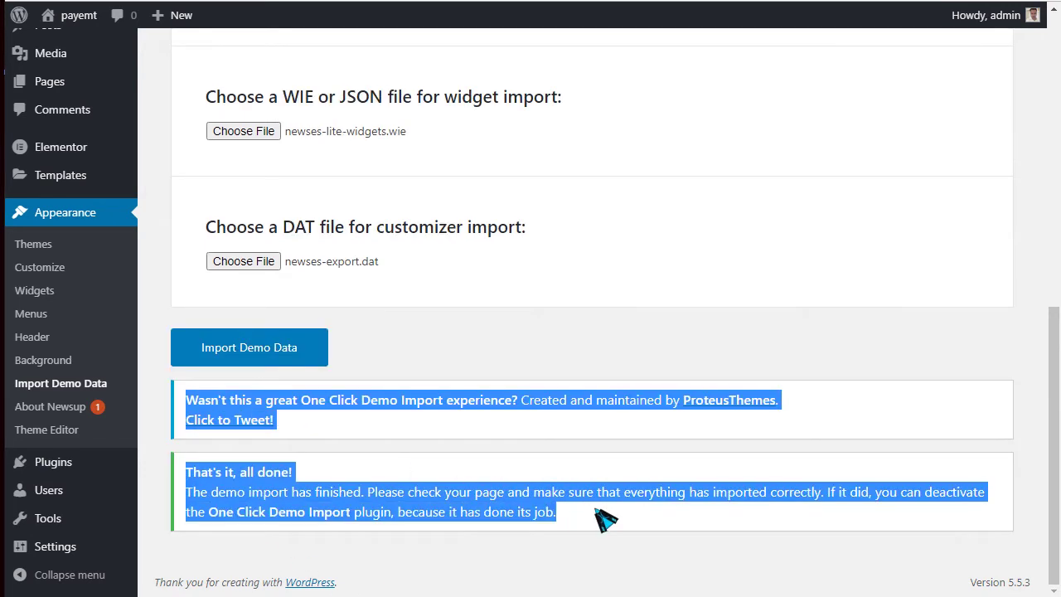
left_click(510, 468)
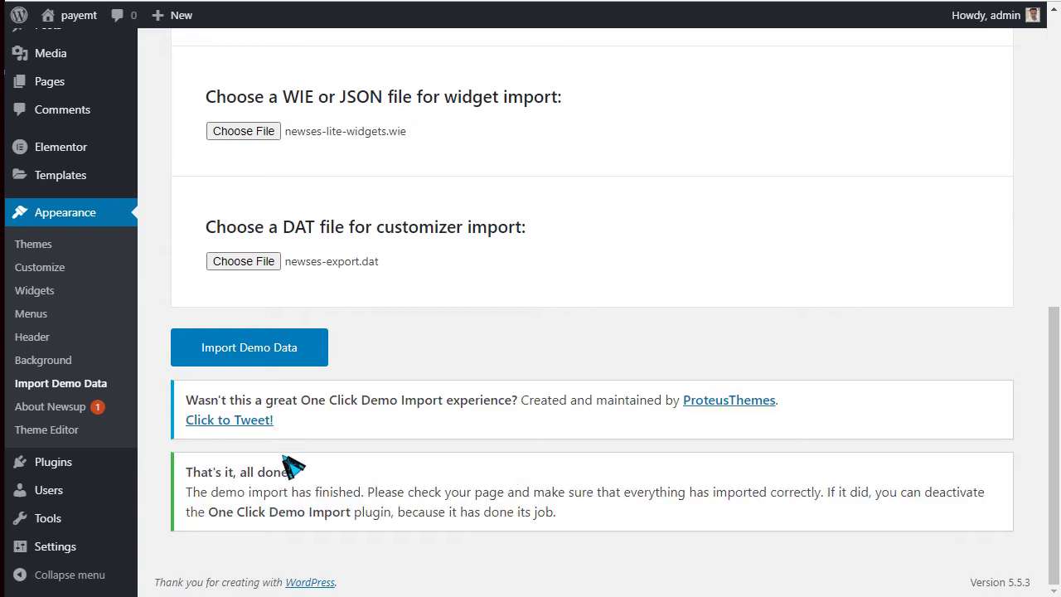
Visit the live site and look through the homepage's header, slider, posts, sidebar widgets and footer for the imported demo content
mouse_move(70, 23)
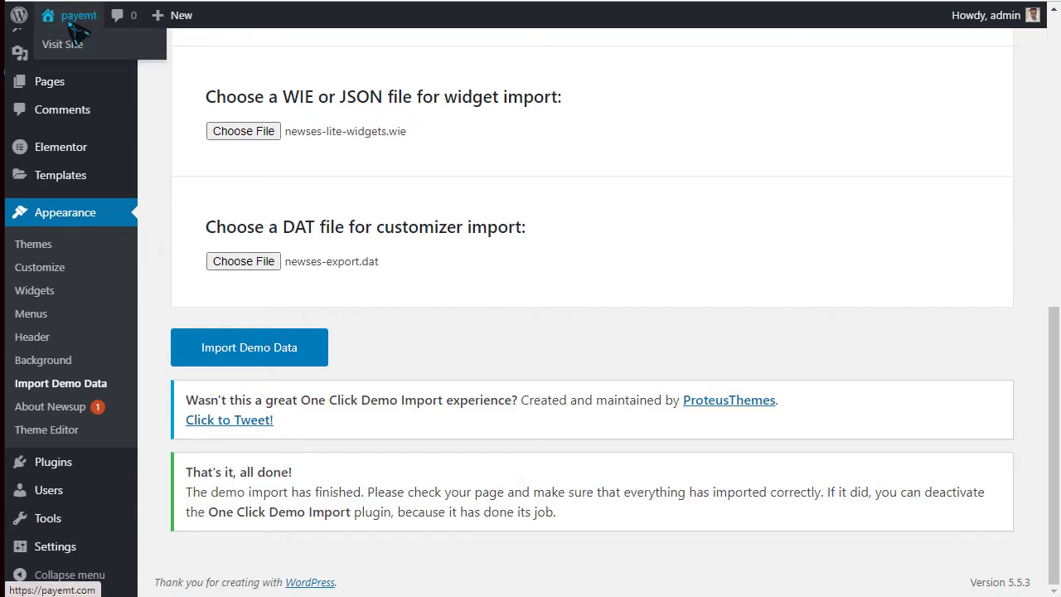
left_click(137, 48)
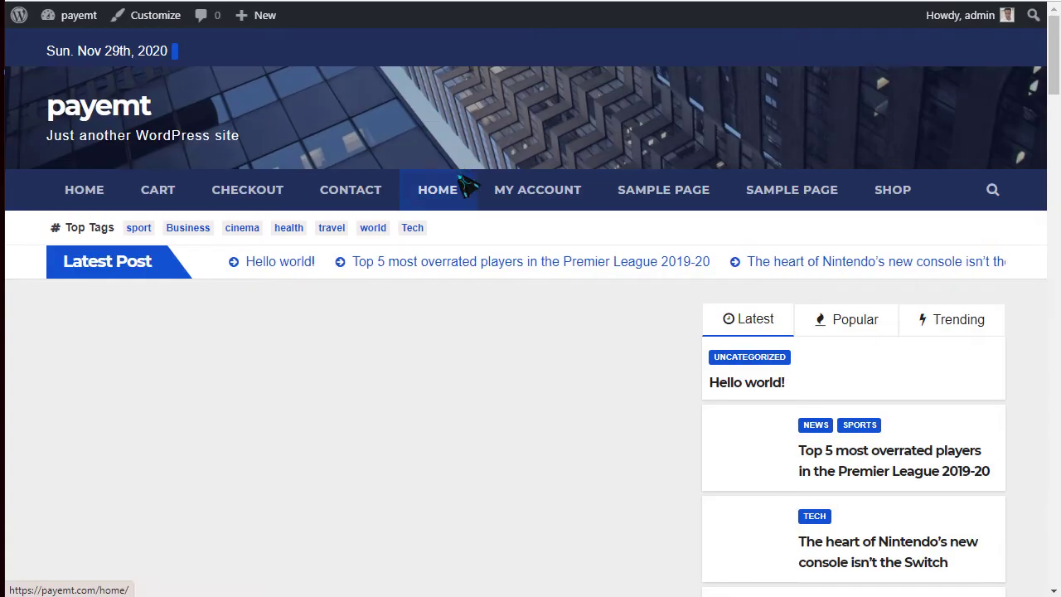
scroll(466, 181, "down", 1)
scroll(466, 181, "down", 13)
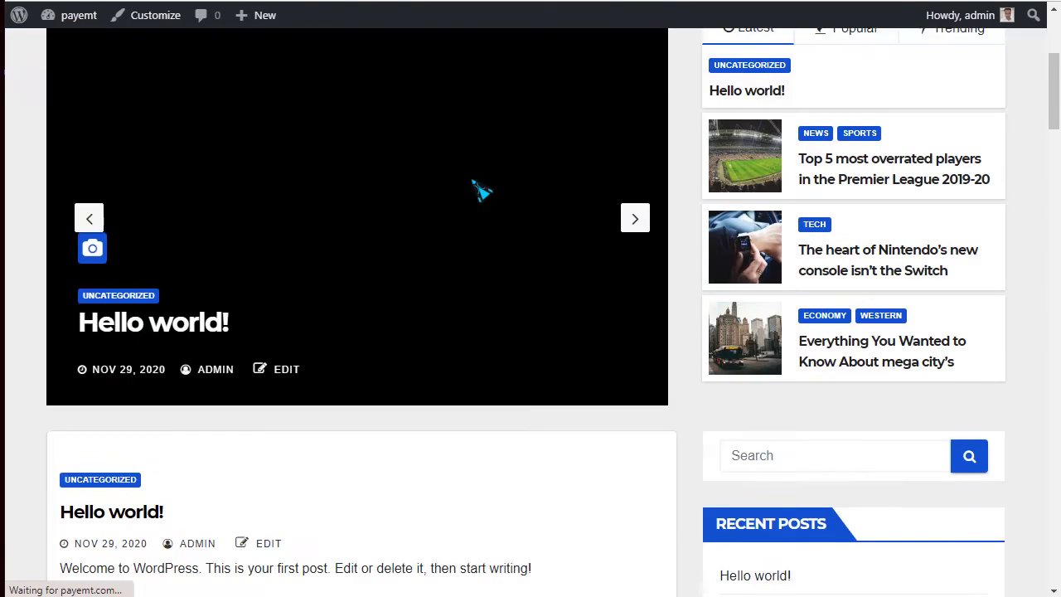
scroll(489, 259, "down", 14)
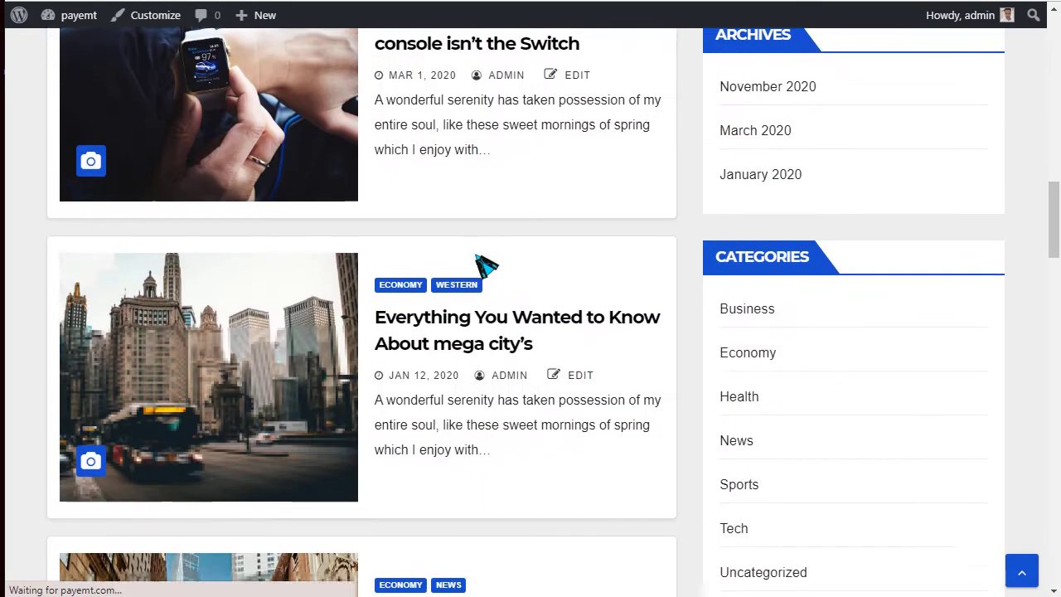
scroll(720, 360, "down", 15)
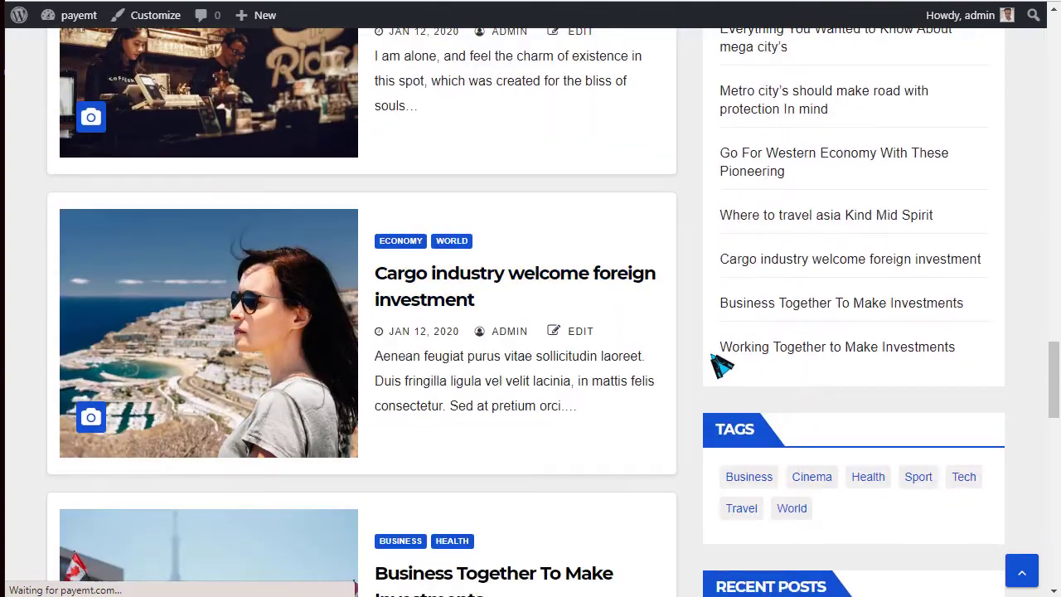
scroll(738, 403, "down", 4)
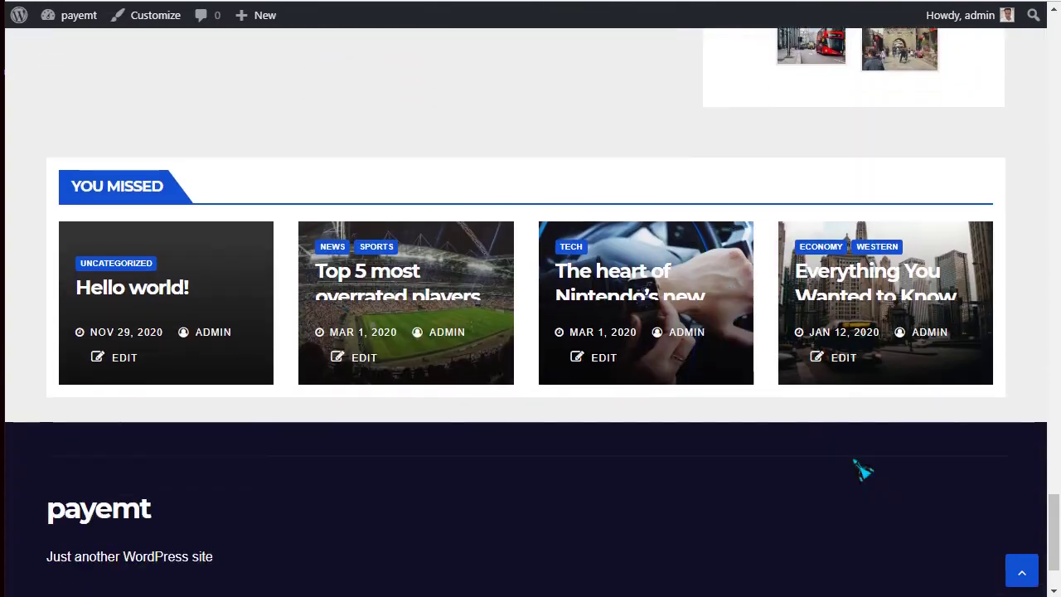
left_click_drag(1055, 506, 1054, 50)
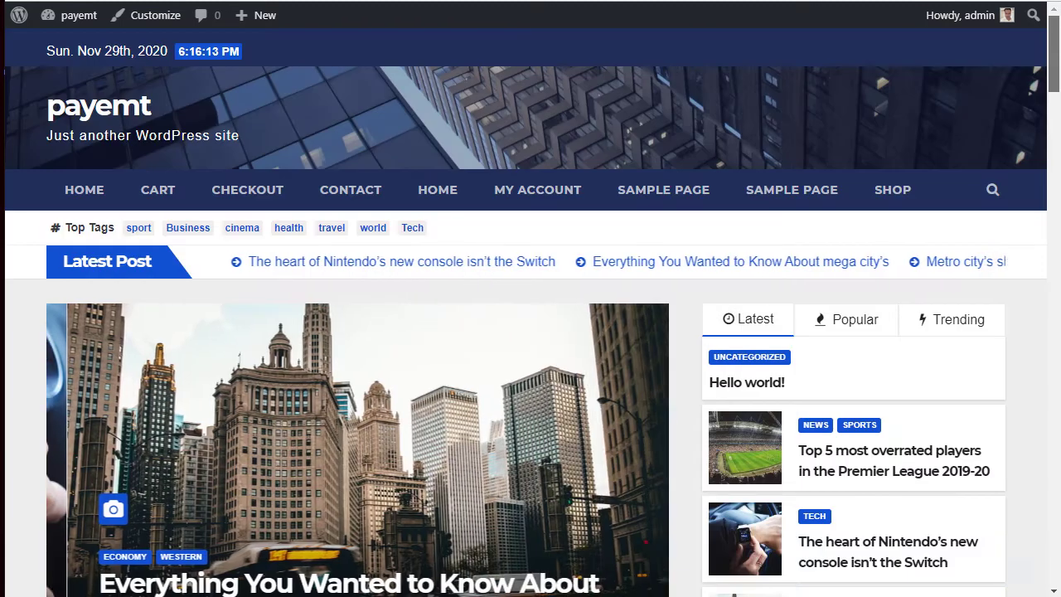
scroll(742, 82, "down", 4)
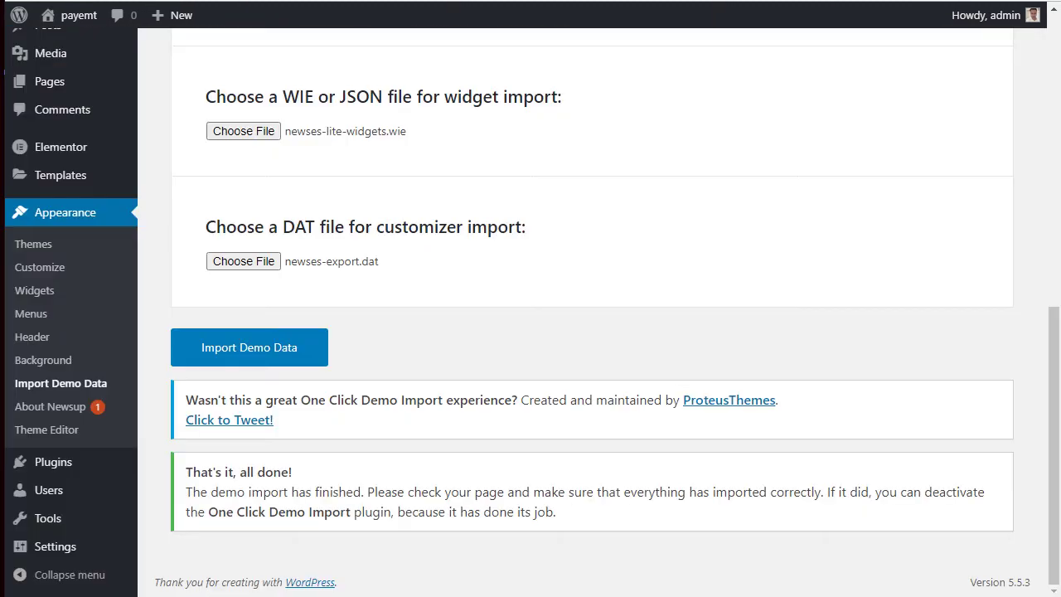
Open the list of all posts and move the "Hello world!" post to the trash
scroll(52, 160, "up", 3)
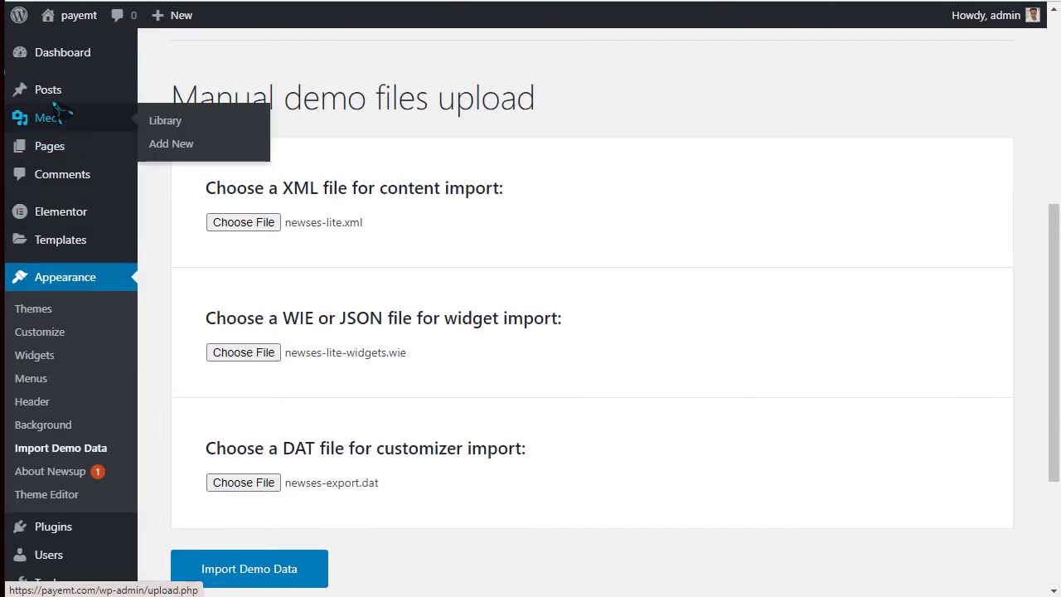
left_click(57, 91)
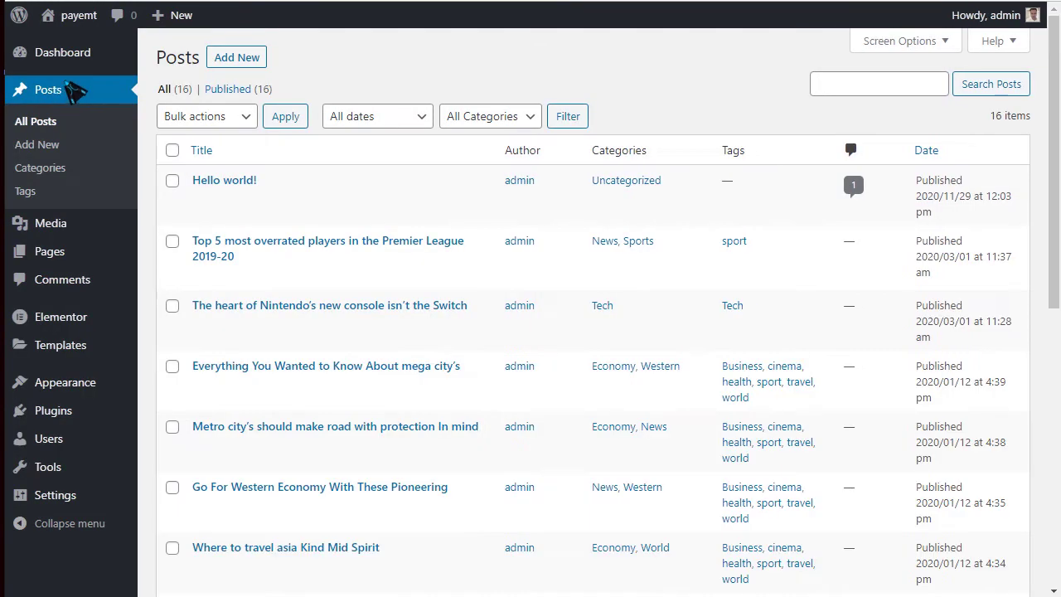
mouse_move(220, 209)
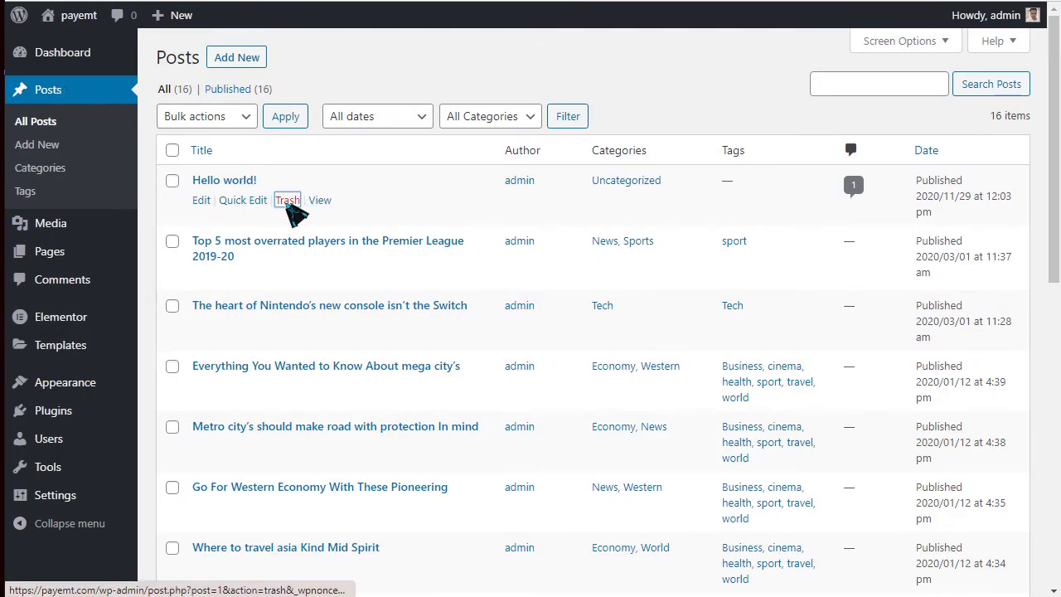
left_click(291, 203)
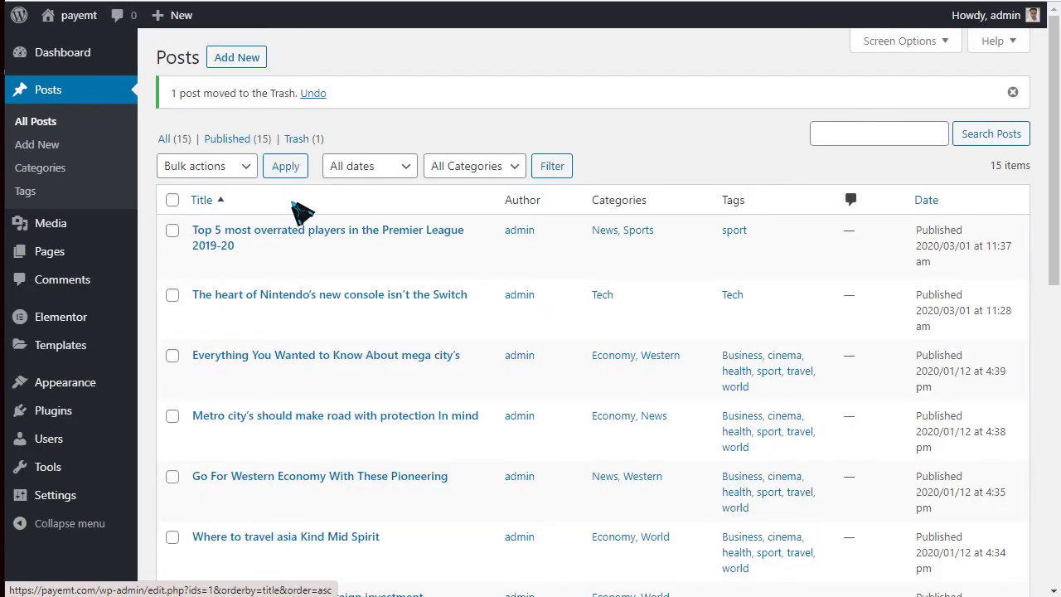
Open the menu editor, assign the footer menu to the Footer menu display location and save it
mouse_move(50, 390)
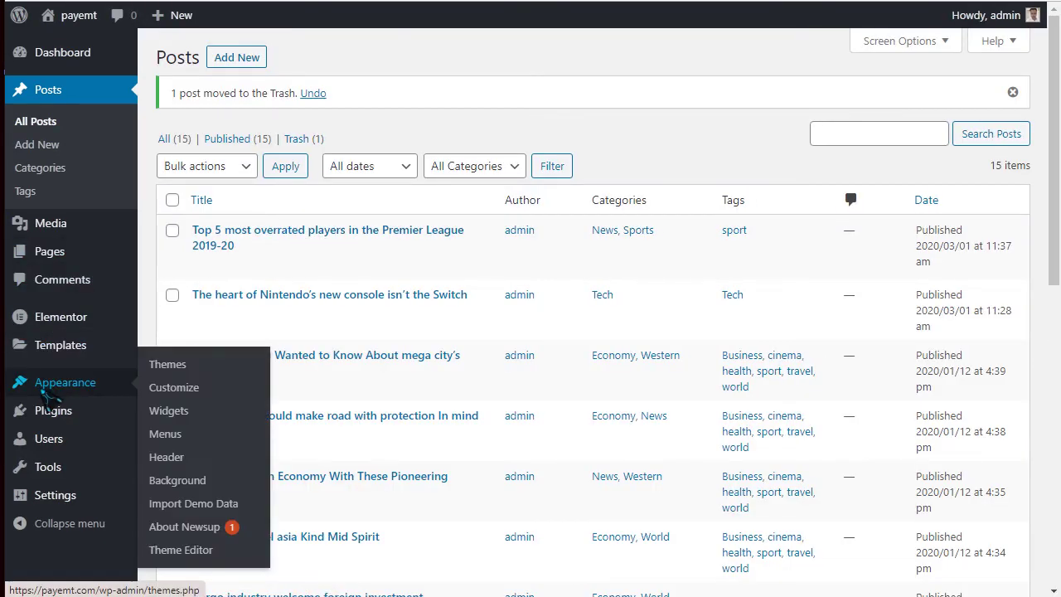
left_click(178, 440)
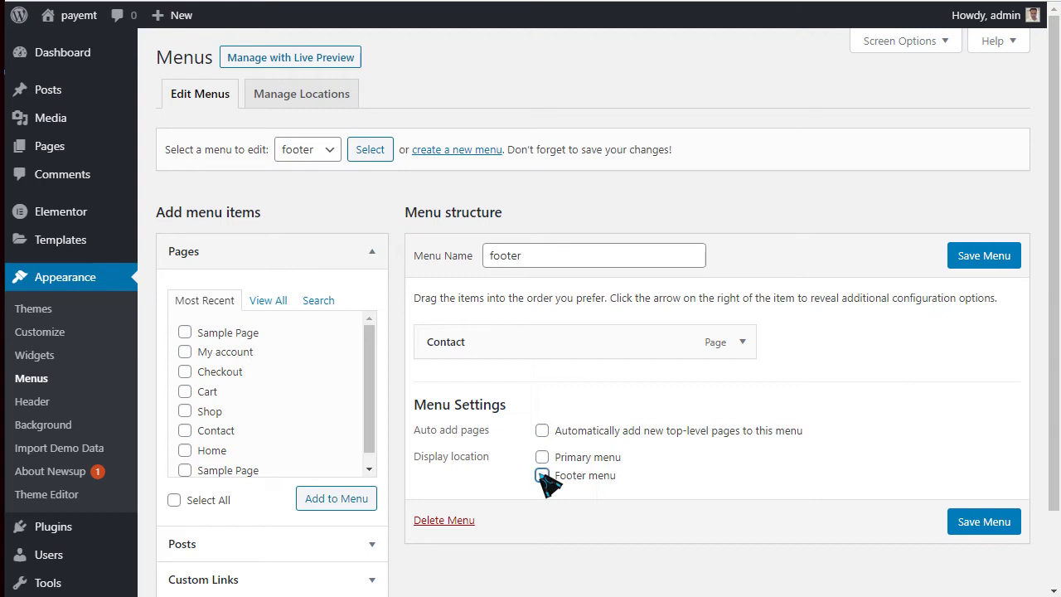
left_click(962, 521)
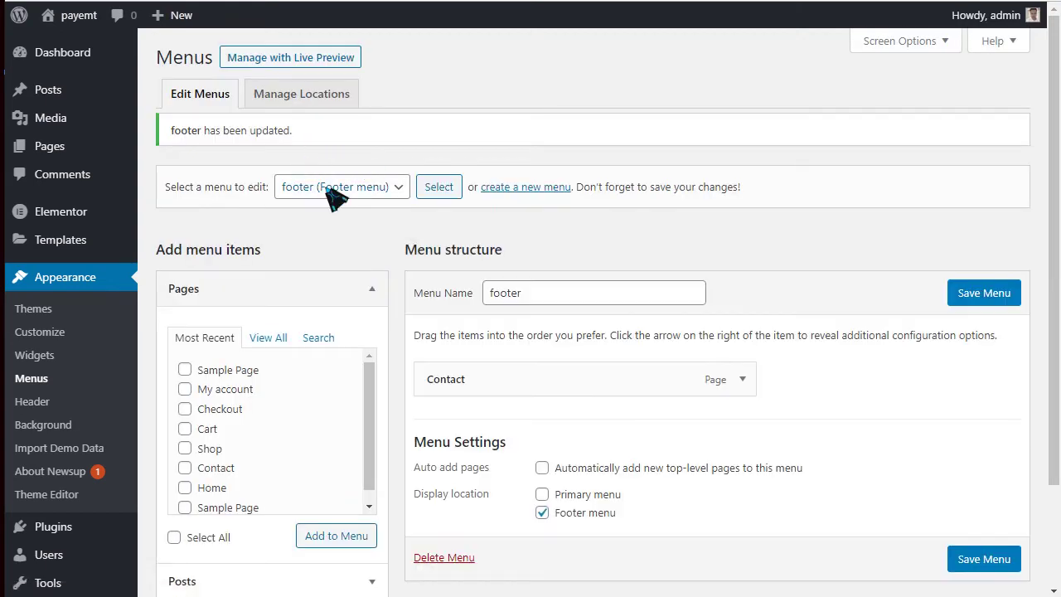
Load the Primary menu for editing, assign it to the Primary menu display location and save it
left_click(335, 199)
left_click(336, 238)
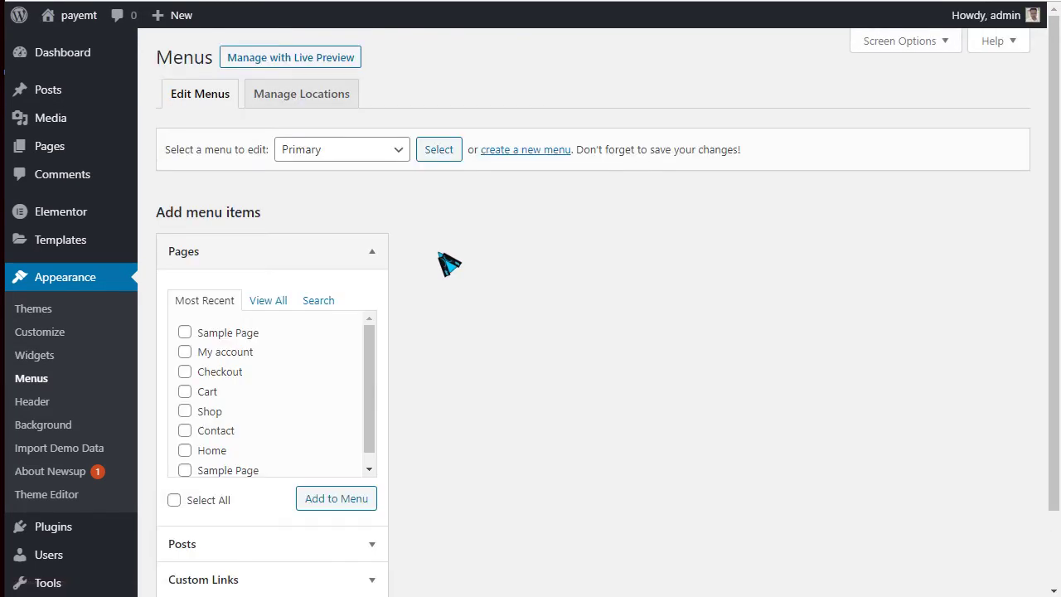
scroll(464, 249, "down", 5)
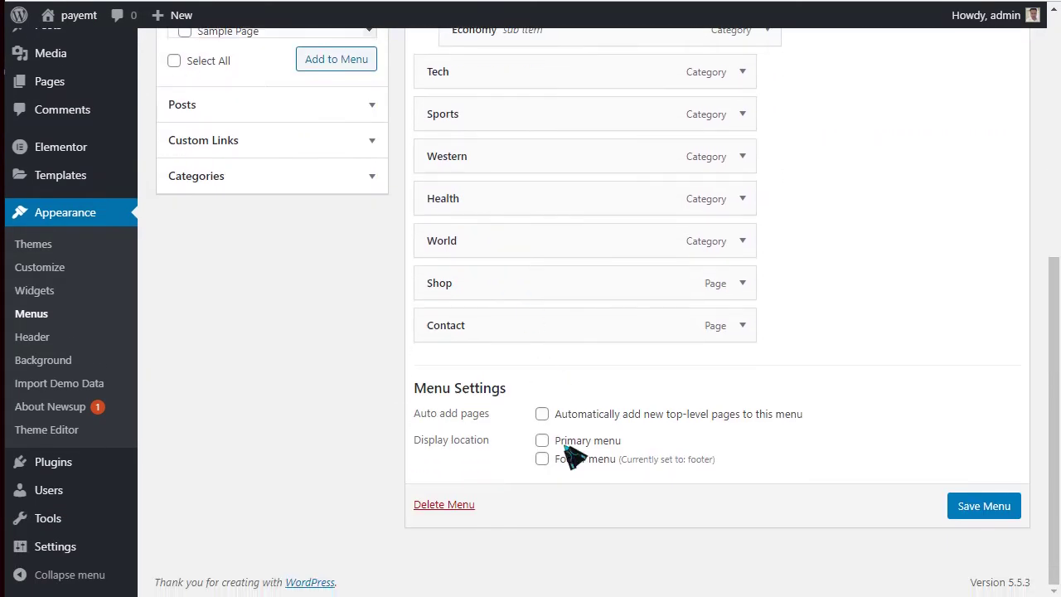
left_click(981, 513)
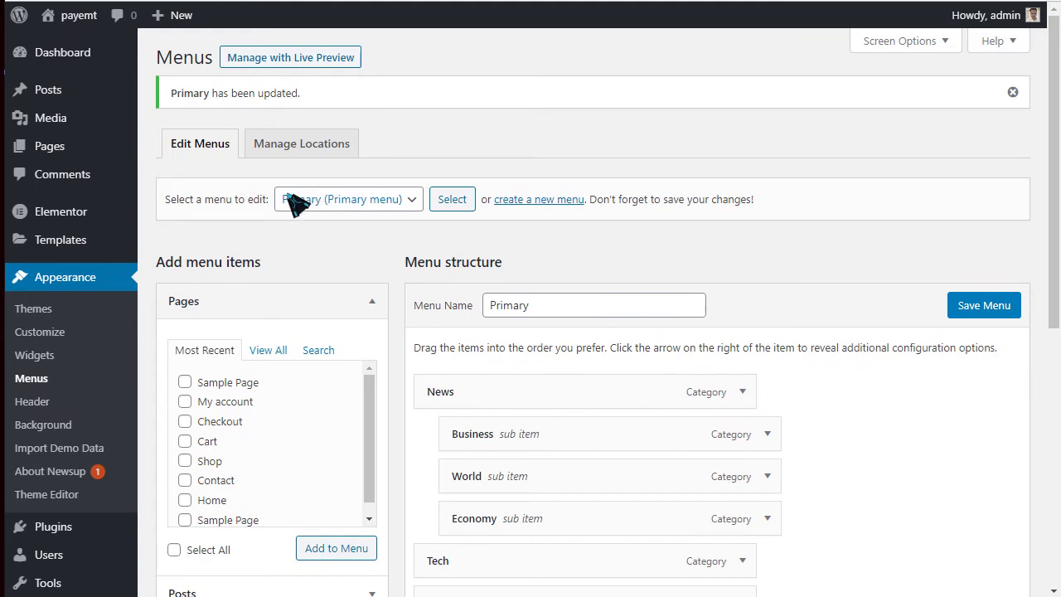
Open the post categories and examine the new-category form and the quick edit fields of Business and Economy
mouse_move(57, 99)
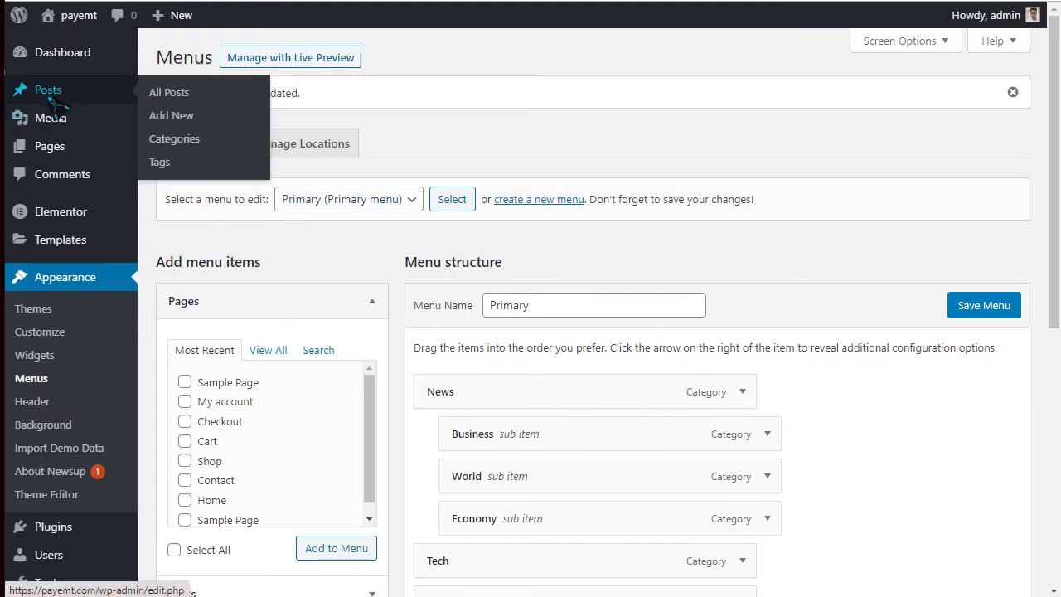
left_click(173, 141)
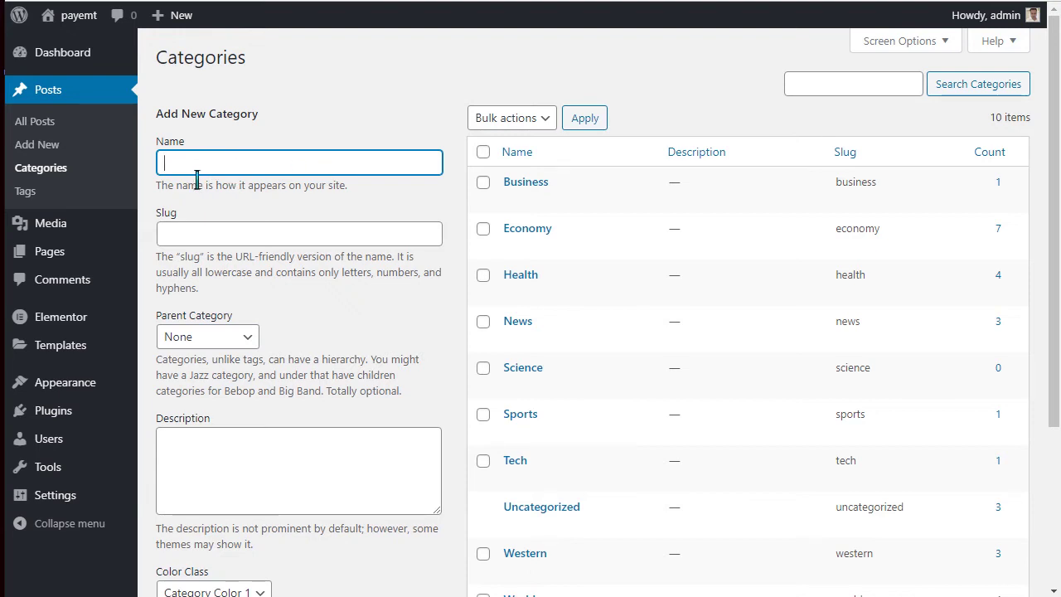
scroll(236, 481, "down", 3)
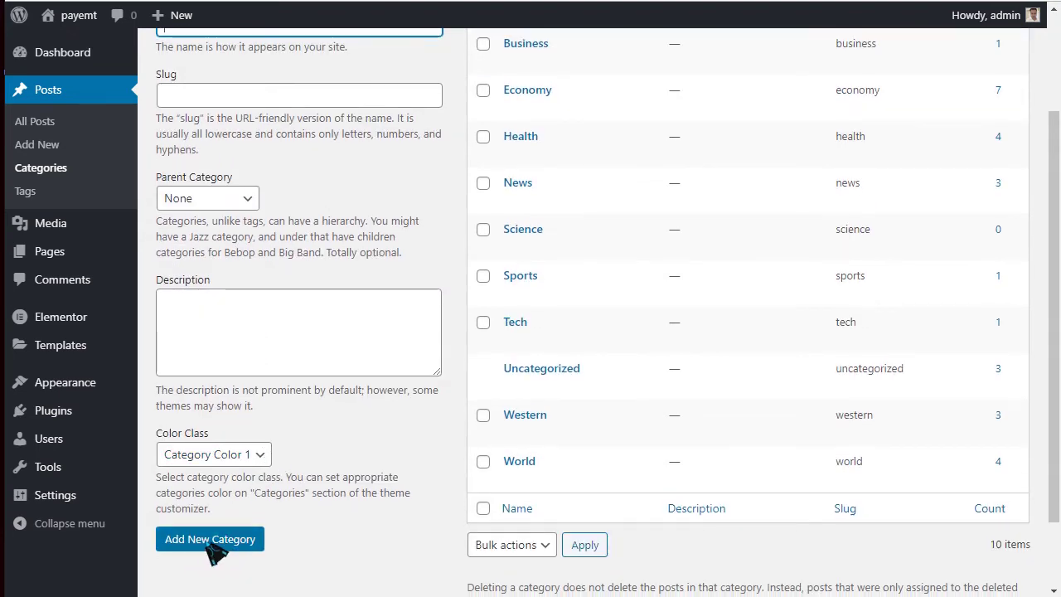
scroll(230, 549, "up", 3)
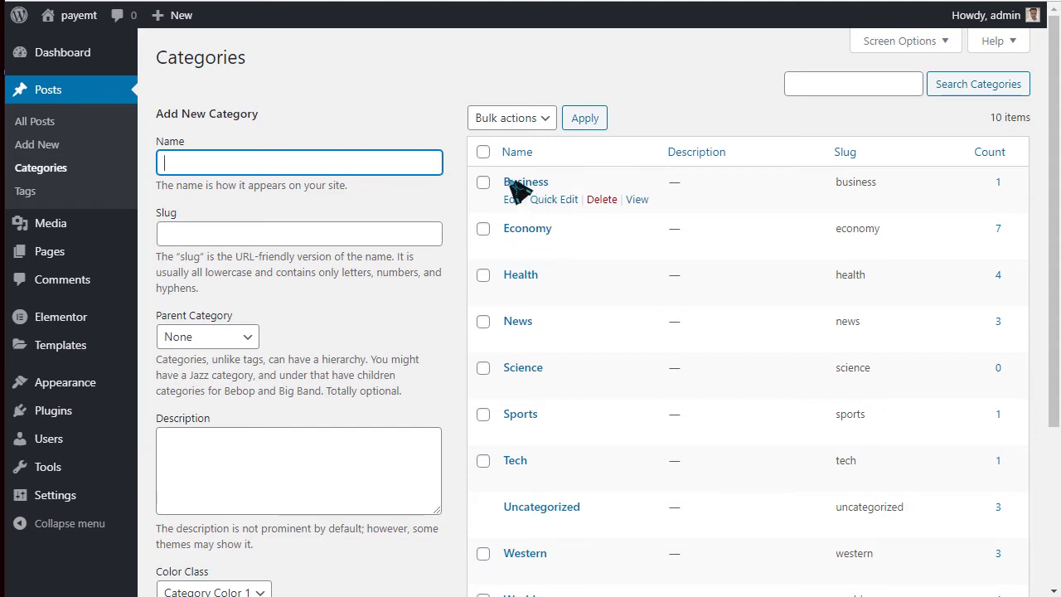
left_click(554, 199)
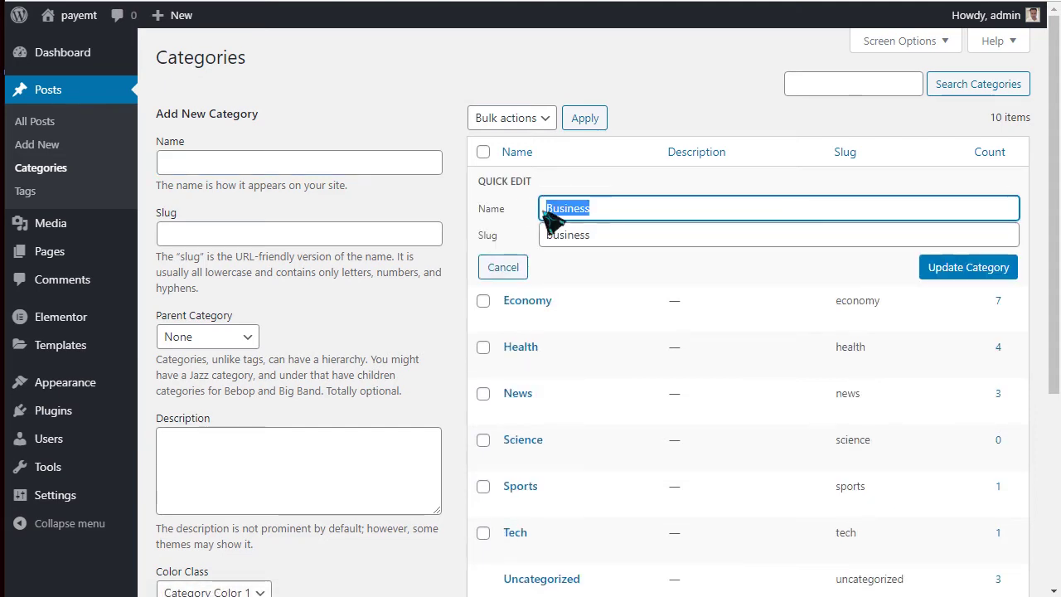
left_click_drag(586, 241, 567, 243)
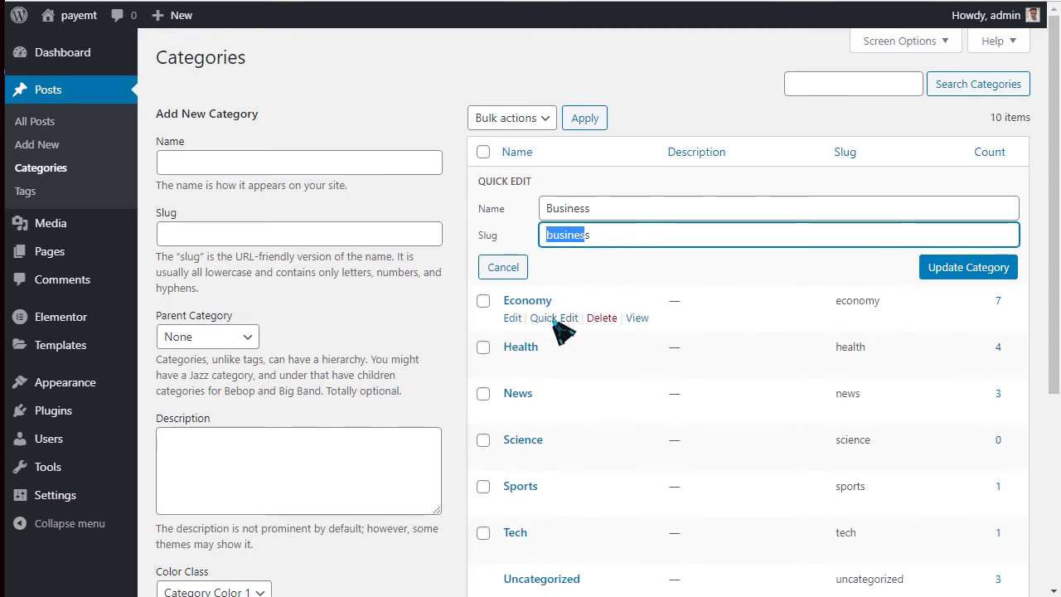
left_click(554, 319)
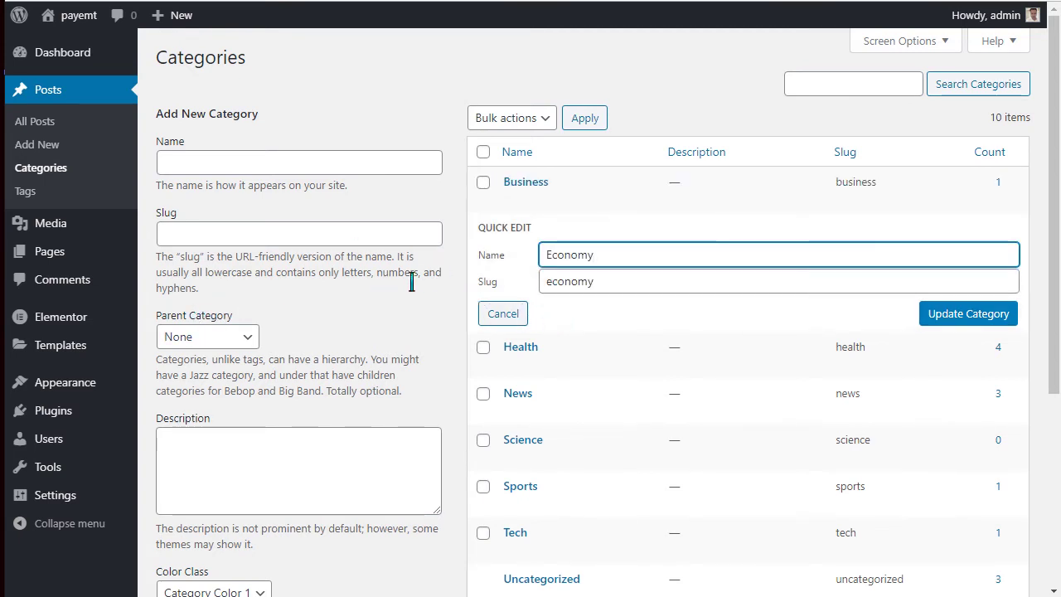
scroll(245, 282, "down", 2)
scroll(244, 272, "up", 2)
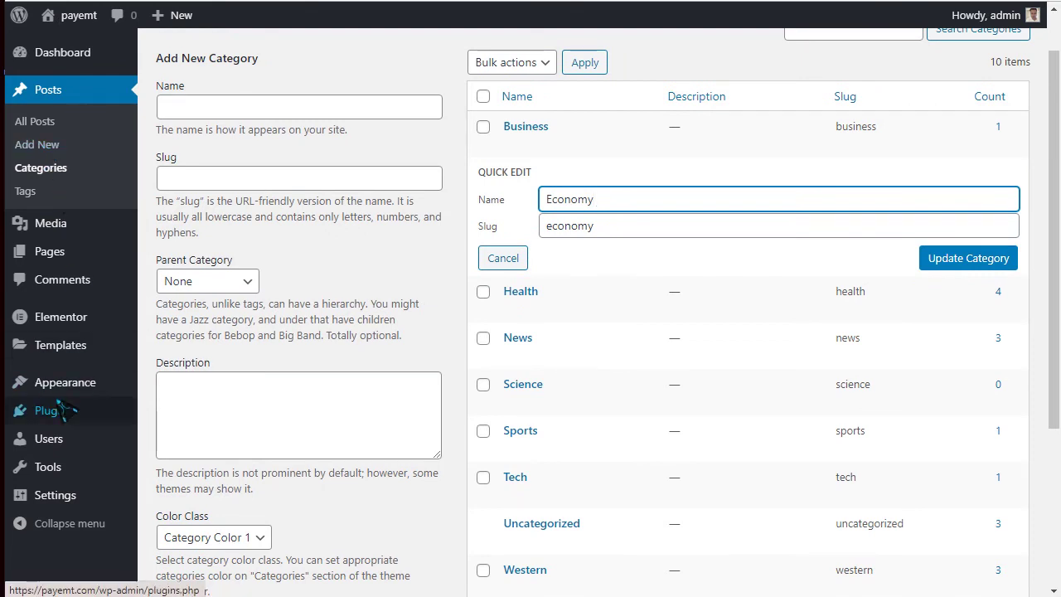
Install the Classic Editor plugin from the featured plugins, activate it and check the installed plugins list
mouse_move(83, 412)
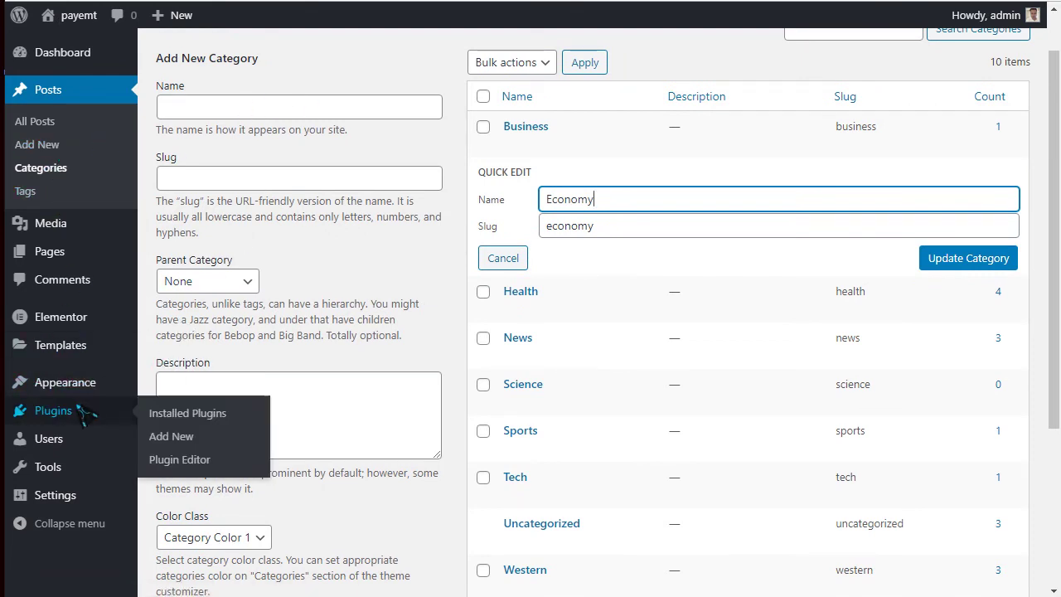
left_click(179, 442)
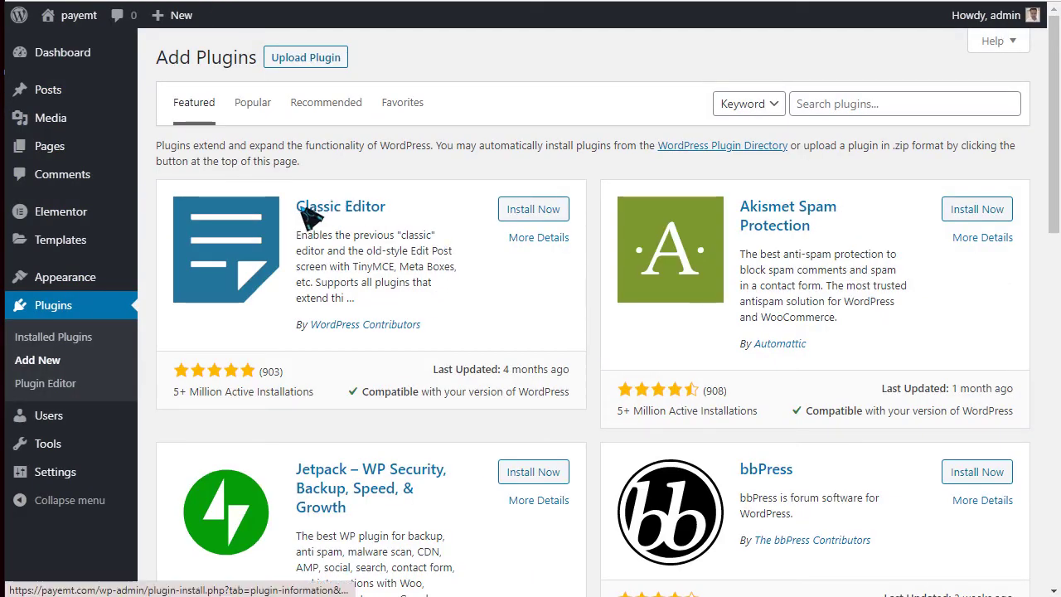
left_click_drag(352, 217, 386, 209)
left_click(539, 211)
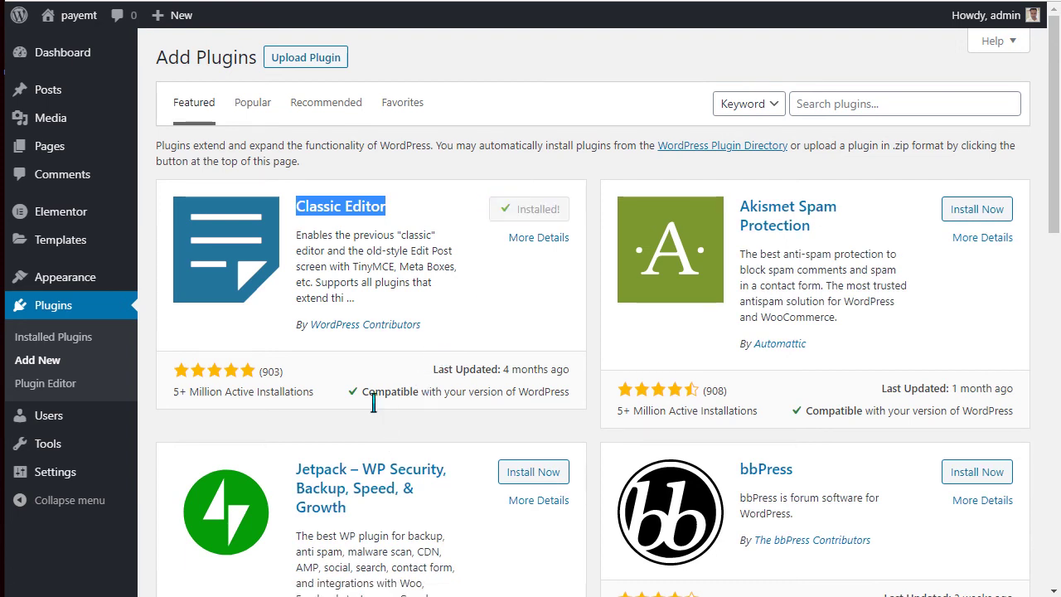
left_click(541, 216)
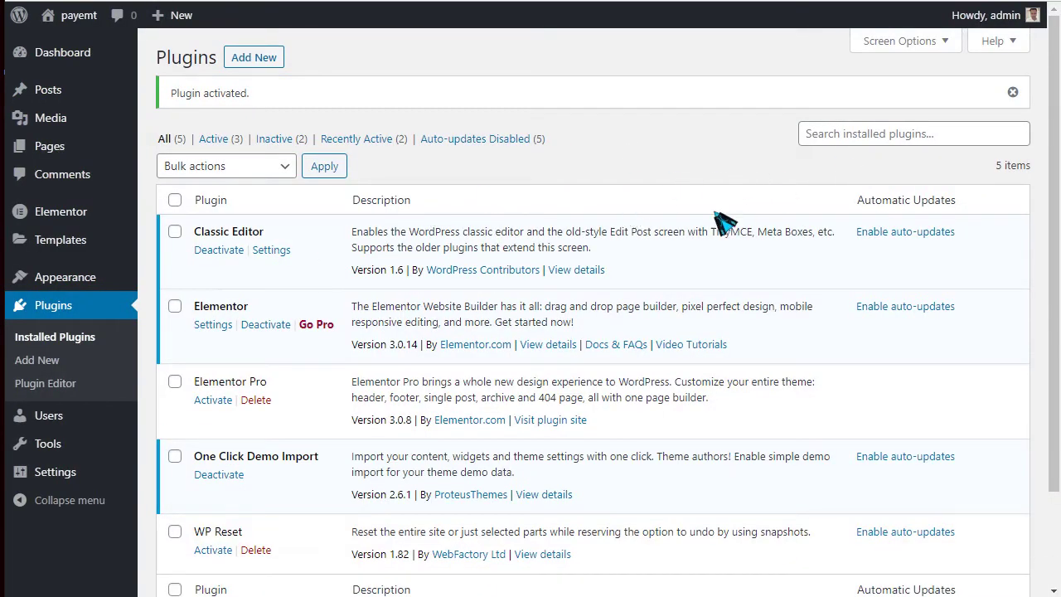
left_click_drag(209, 381, 292, 386)
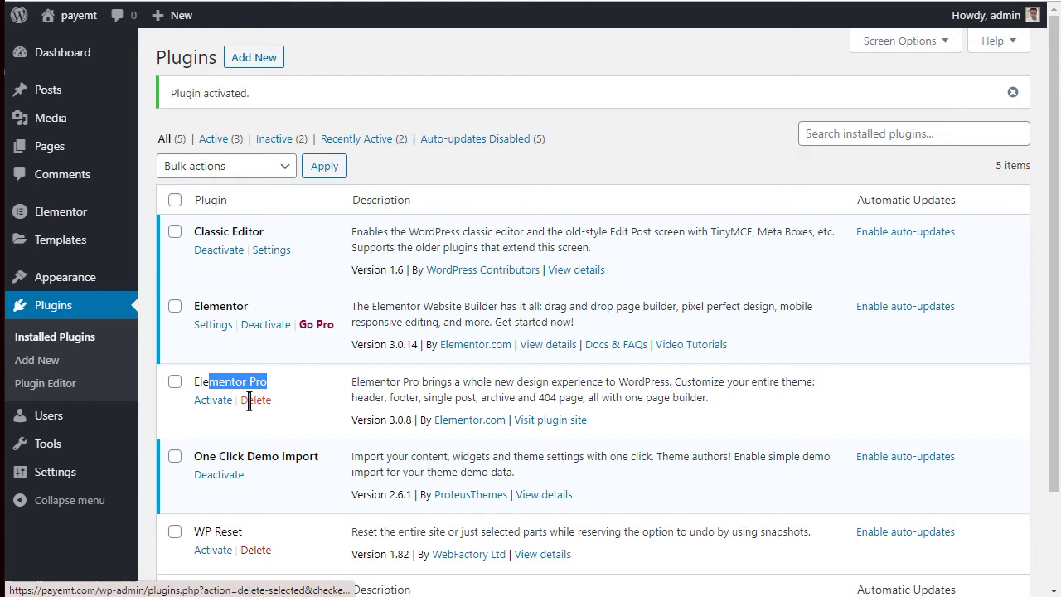
Set the permalink structure to Numeric, with /archives/%post_id% as the structure, and save the permalink settings
mouse_move(86, 475)
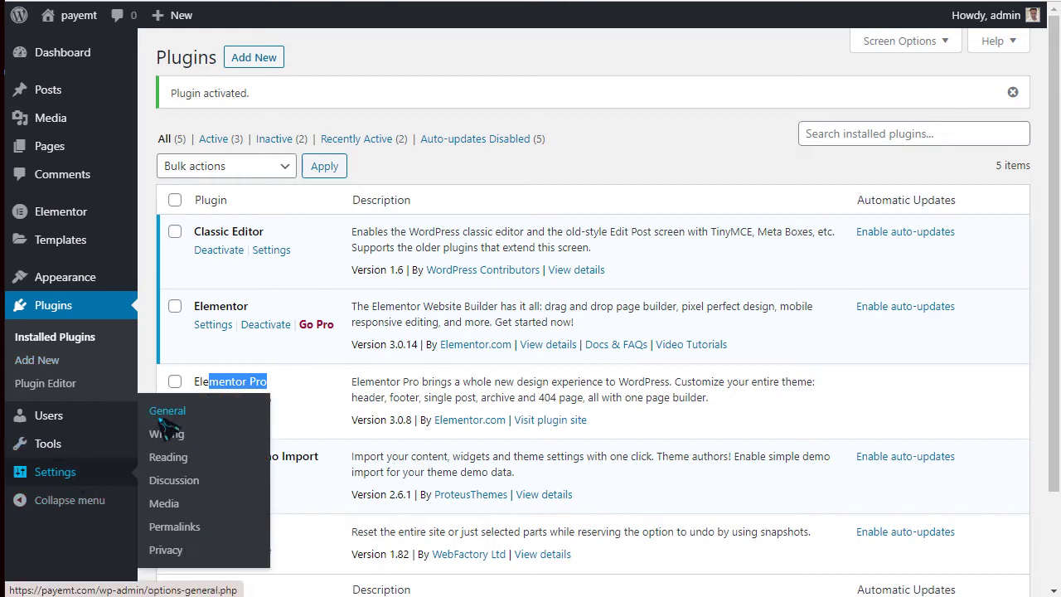
left_click(175, 531)
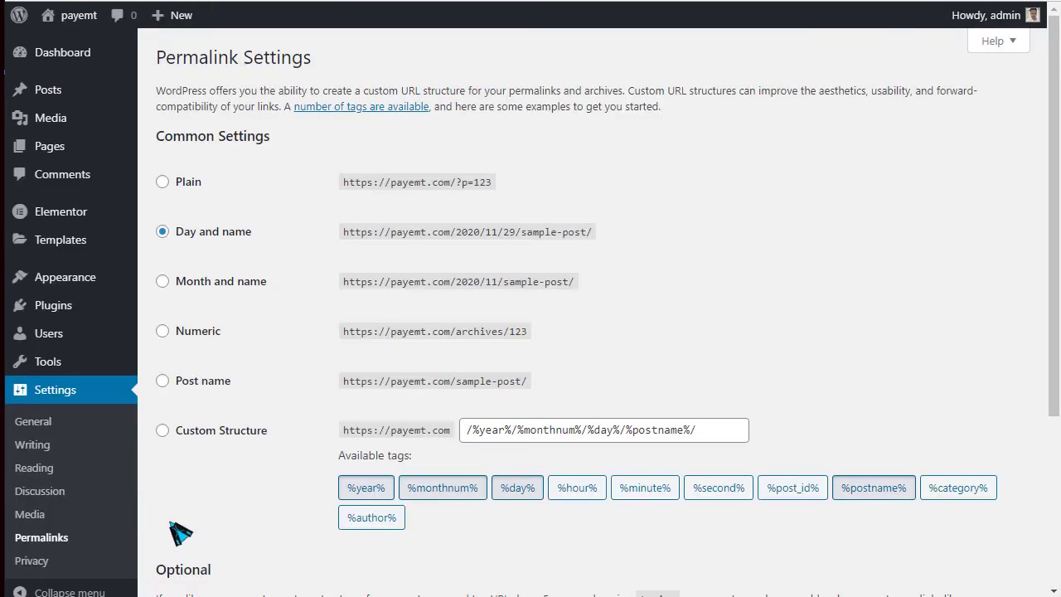
left_click_drag(190, 234, 371, 237)
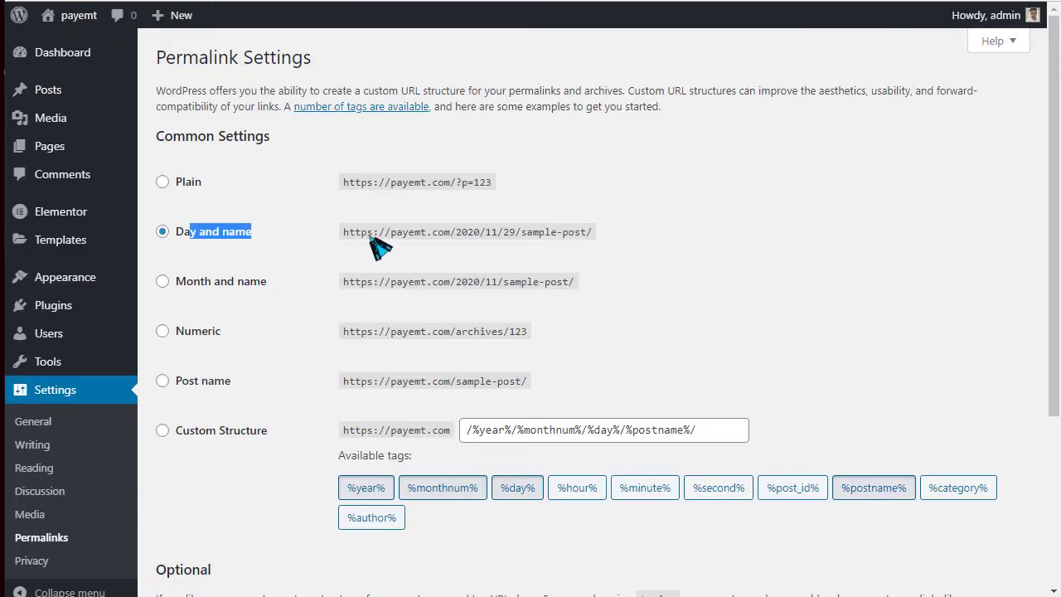
left_click_drag(514, 245, 593, 288)
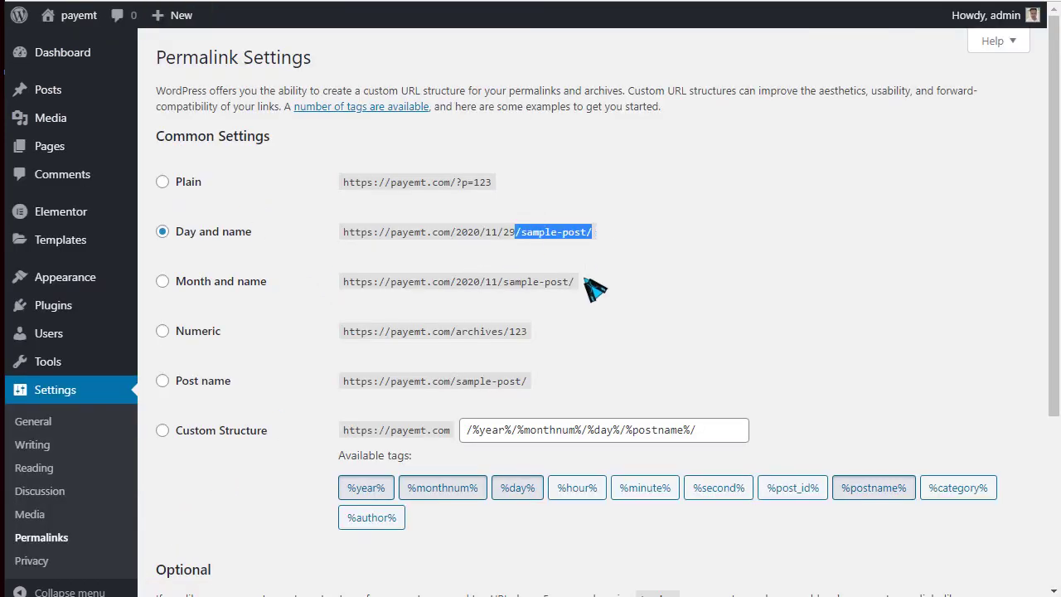
left_click(186, 340)
scroll(441, 373, "down", 3)
left_click_drag(536, 336, 623, 339)
double_click(499, 336)
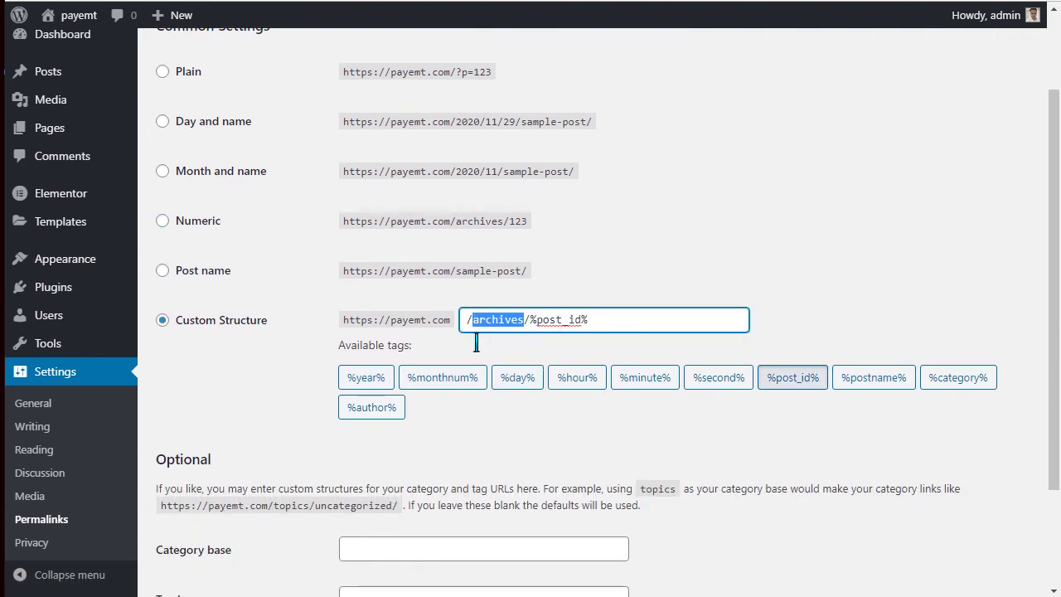
scroll(543, 332, "down", 3)
left_click(202, 514)
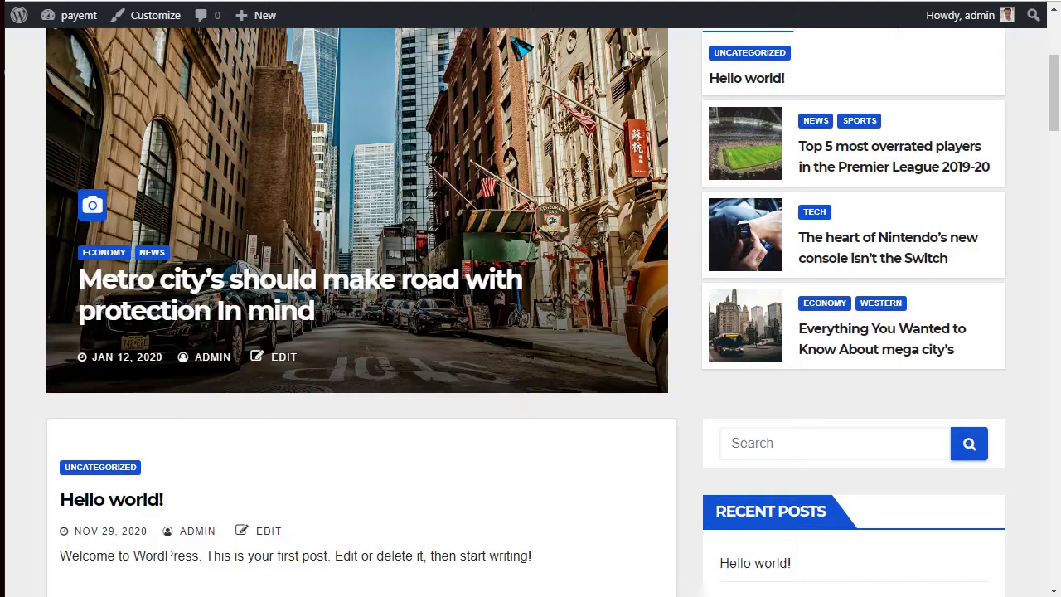
Reload the live site's homepage and check the navigation menu, search icon, slider and latest posts
scroll(520, 50, "up", 5)
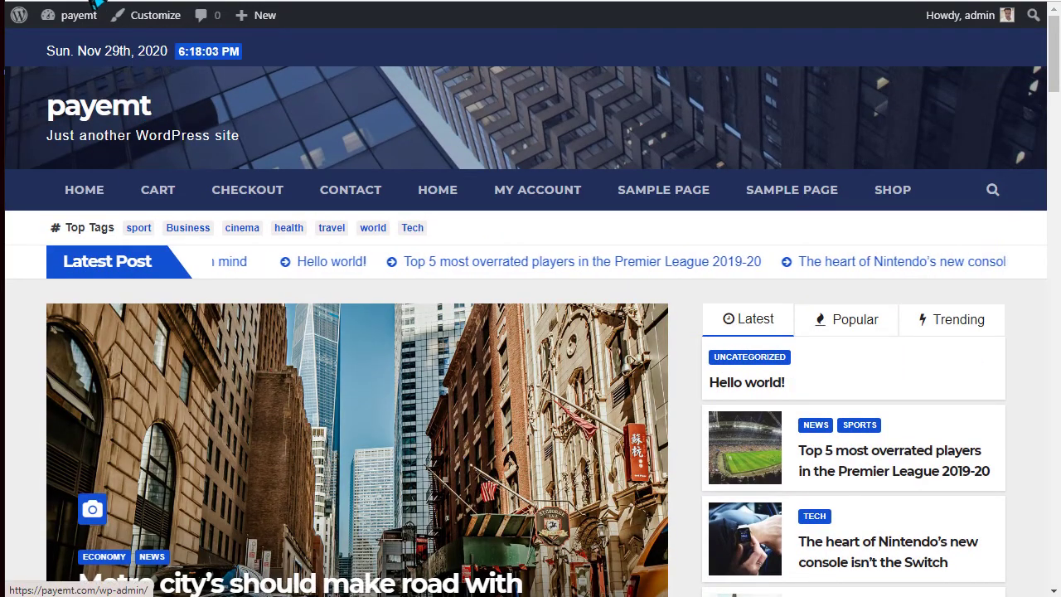
left_click(157, 190)
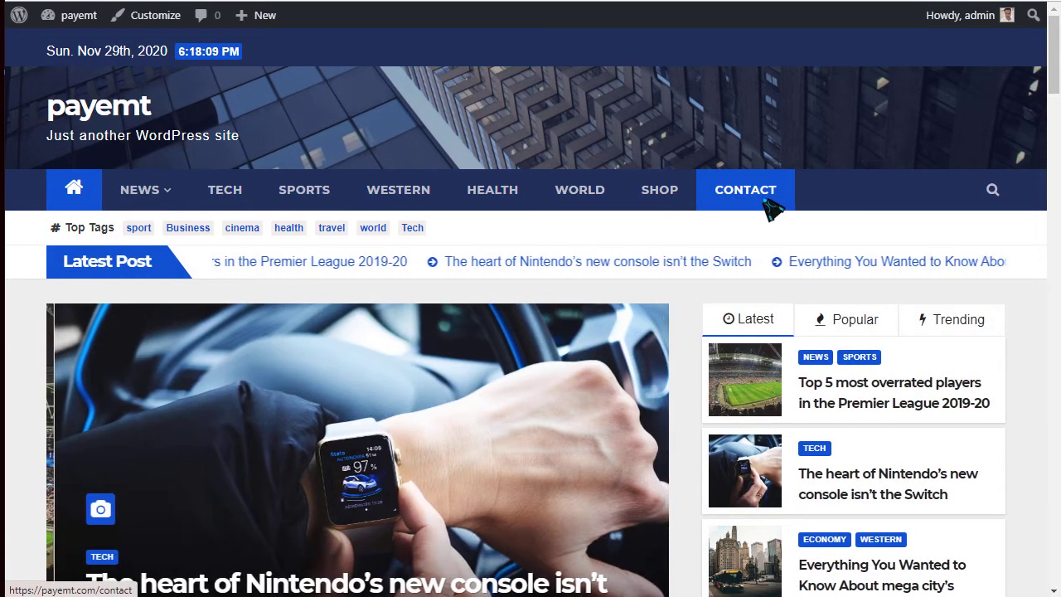
left_click(995, 191)
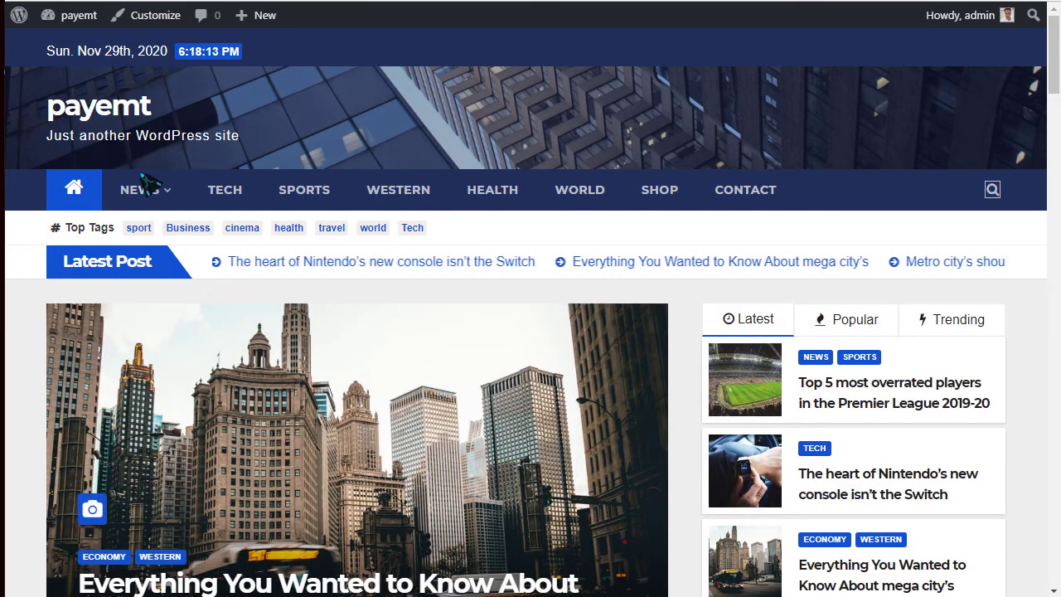
scroll(332, 216, "down", 7)
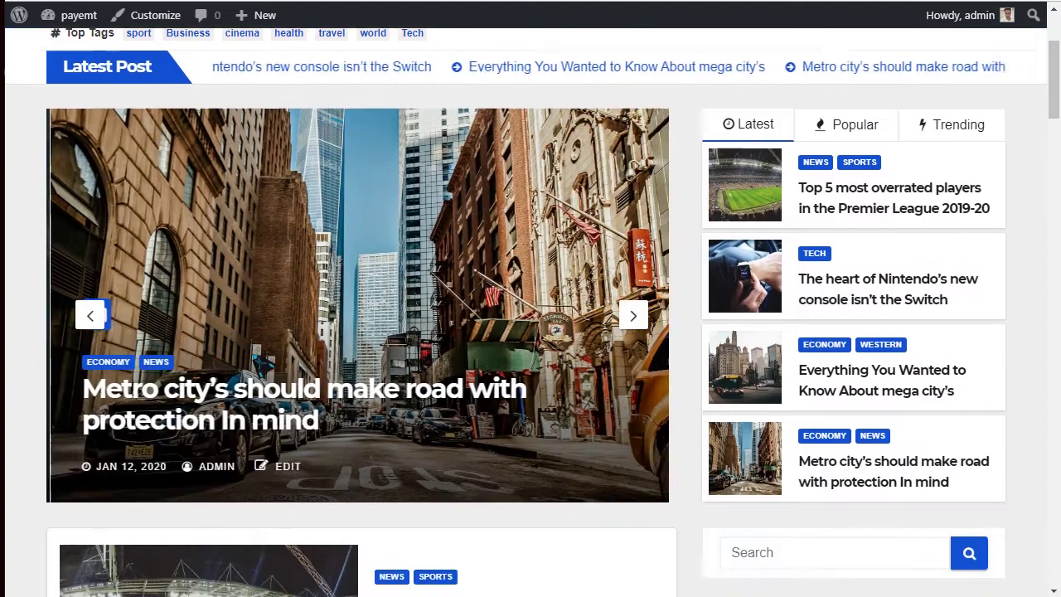
scroll(320, 231, "down", 1)
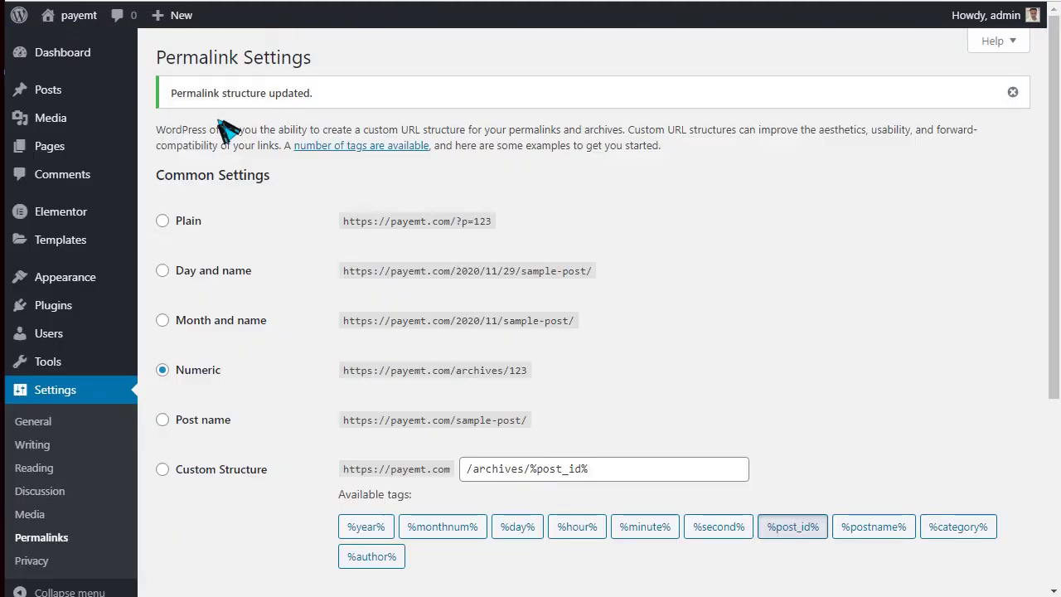
Select all pages in the site's page list except Home and move them to the trash with a bulk action
mouse_move(71, 308)
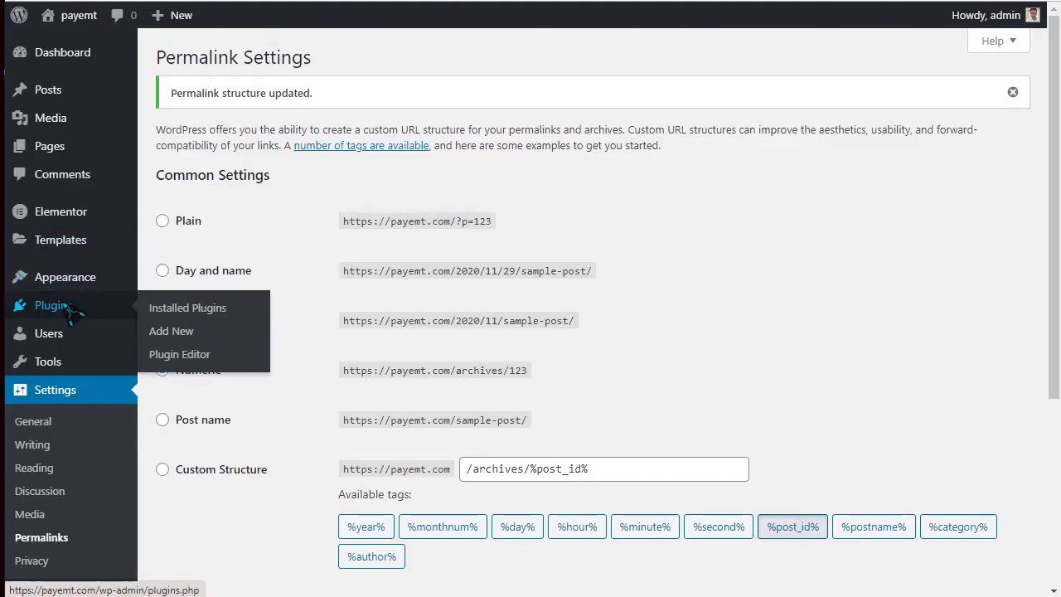
left_click(71, 154)
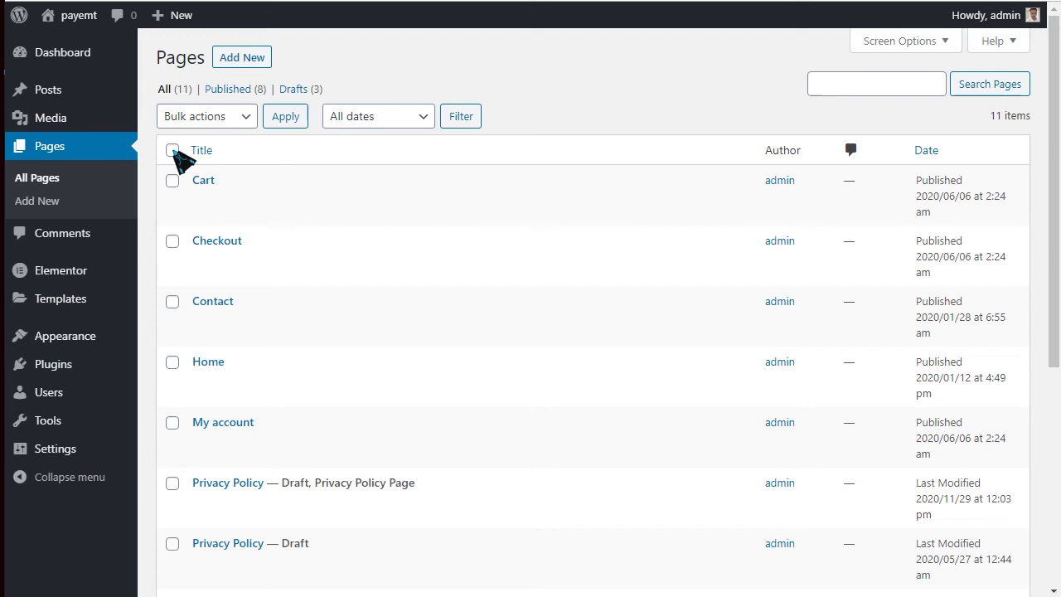
scroll(184, 208, "down", 4)
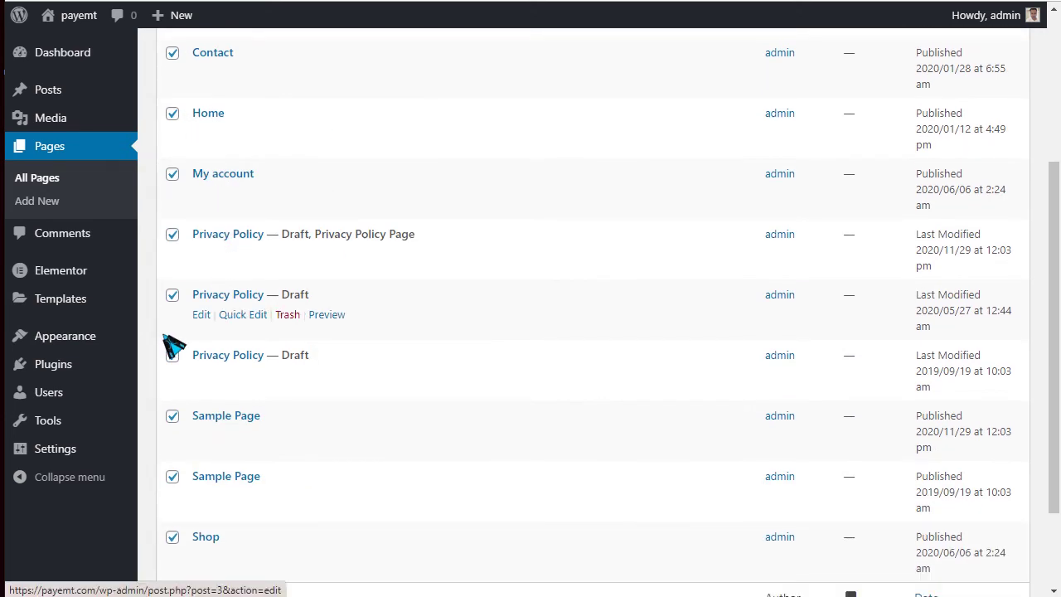
scroll(174, 304, "down", 1)
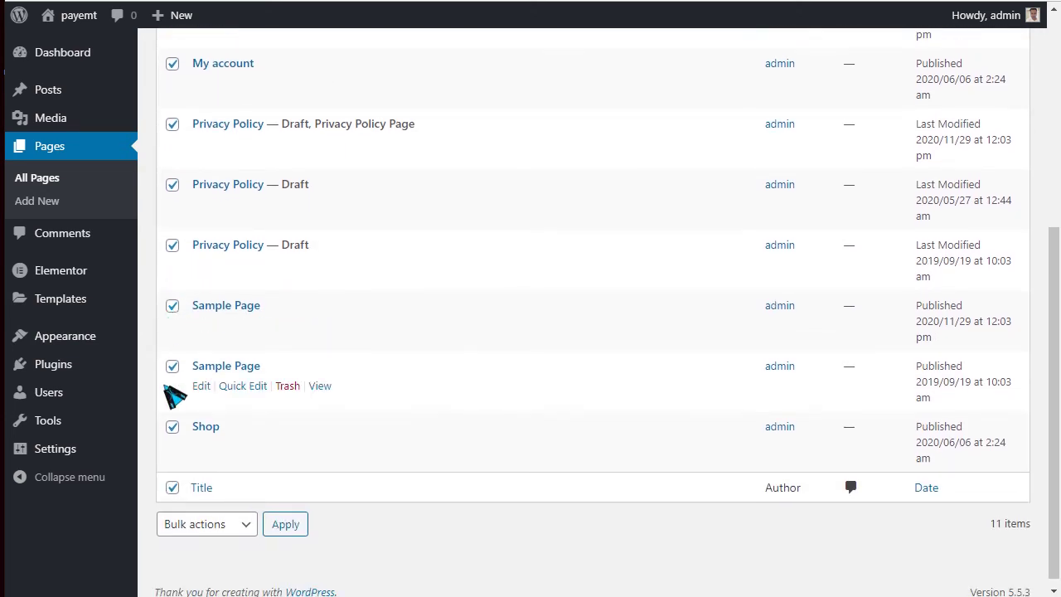
scroll(177, 458, "up", 4)
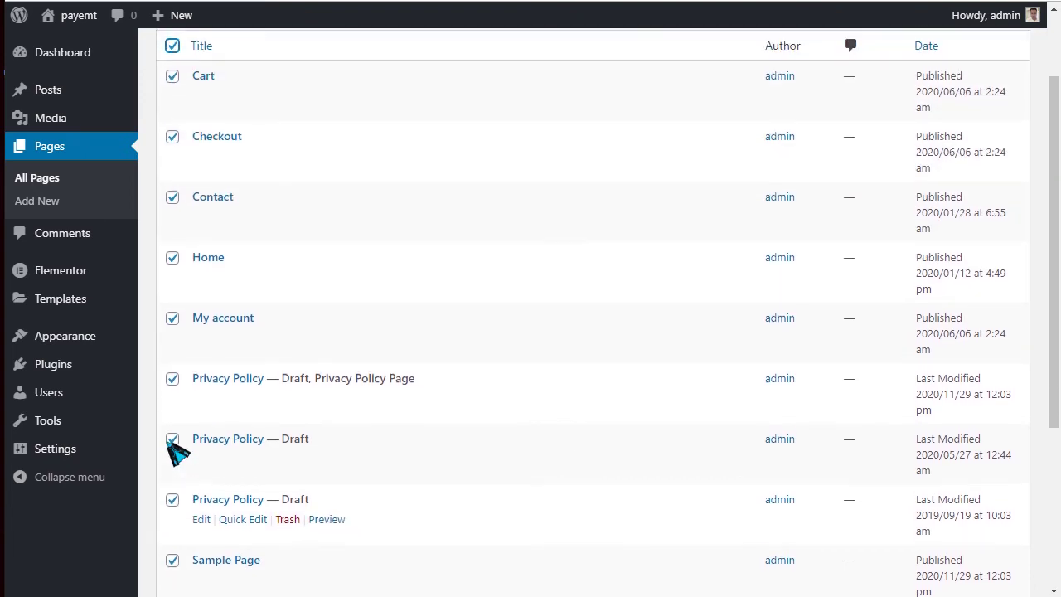
left_click(218, 89)
left_click(214, 141)
left_click(286, 92)
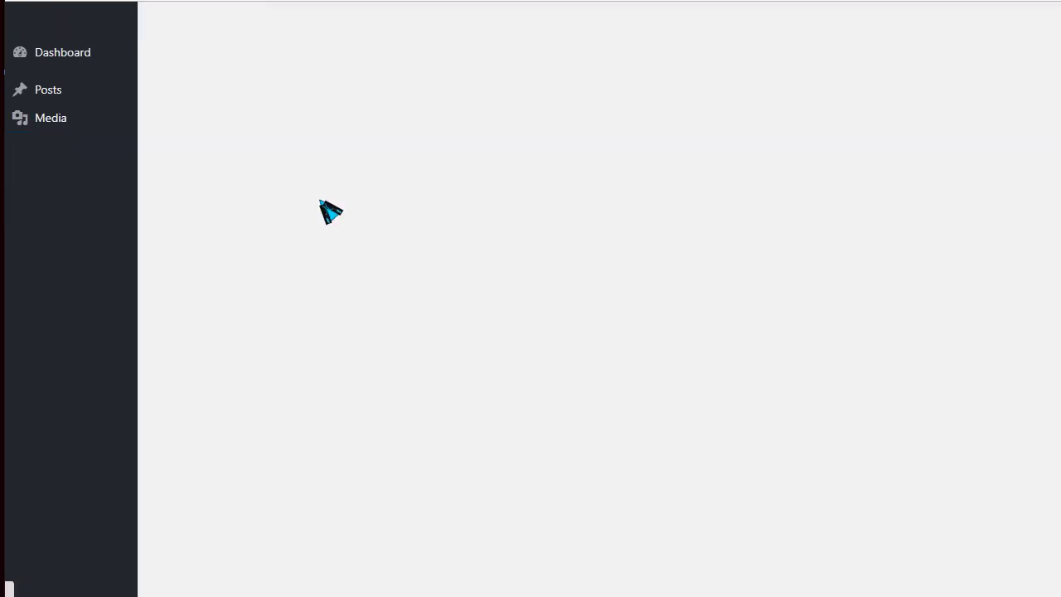
Open the Home page for editing and look over its live version
left_click(201, 251)
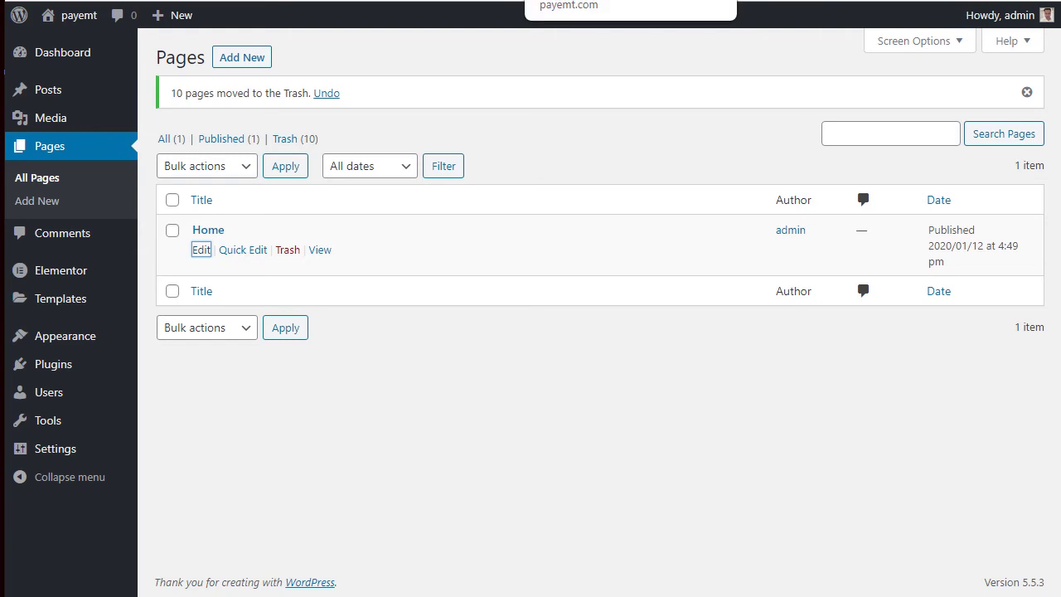
left_click(322, 250)
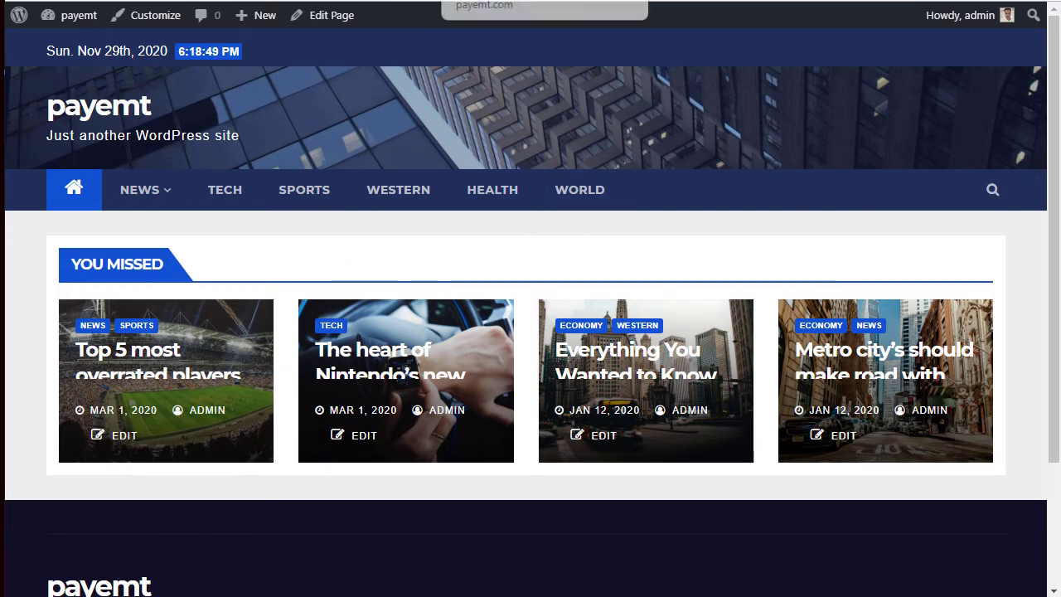
scroll(580, 456, "down", 1)
scroll(502, 443, "up", 1)
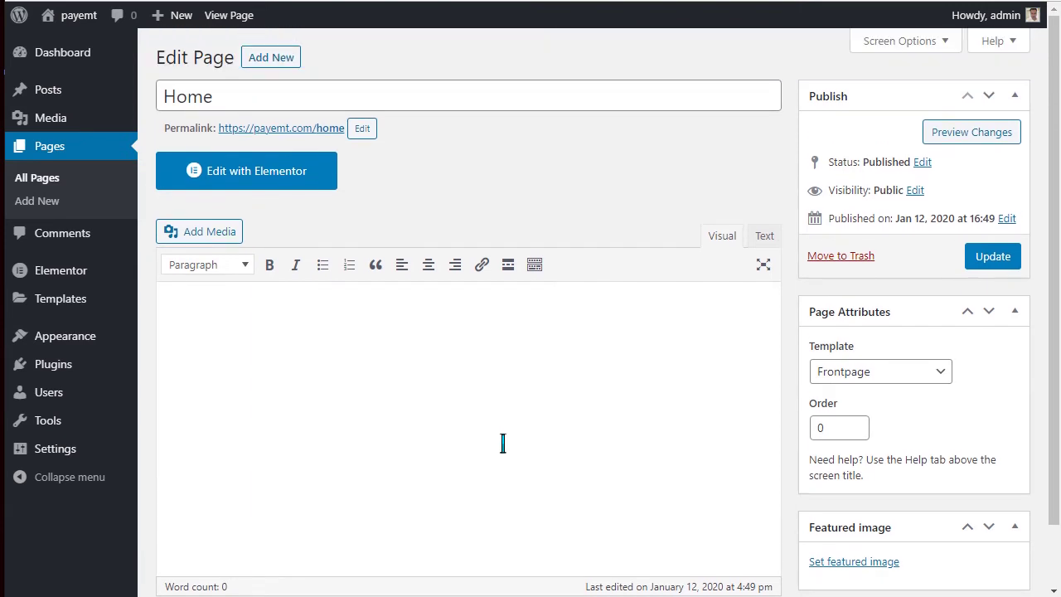
Set the Home page's template to Elementor Full Width, update the page and open it in Elementor
scroll(737, 437, "down", 2)
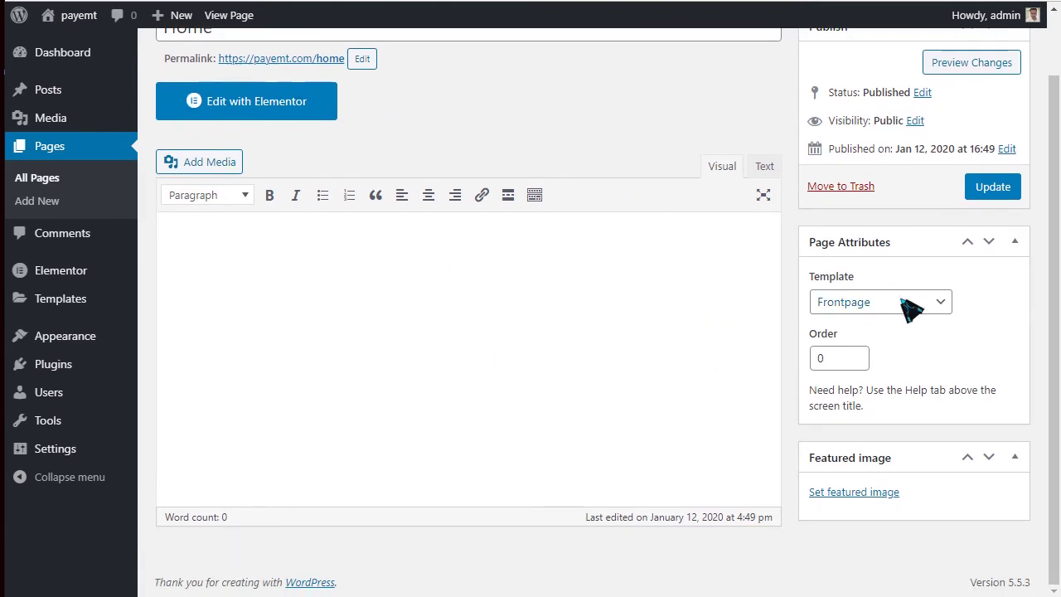
left_click(912, 305)
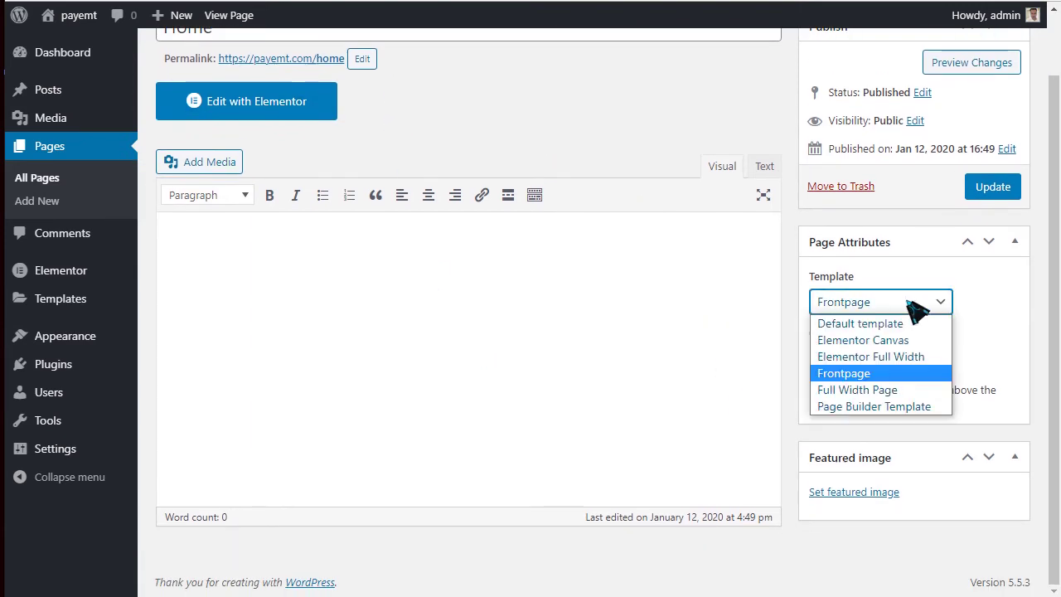
left_click(909, 359)
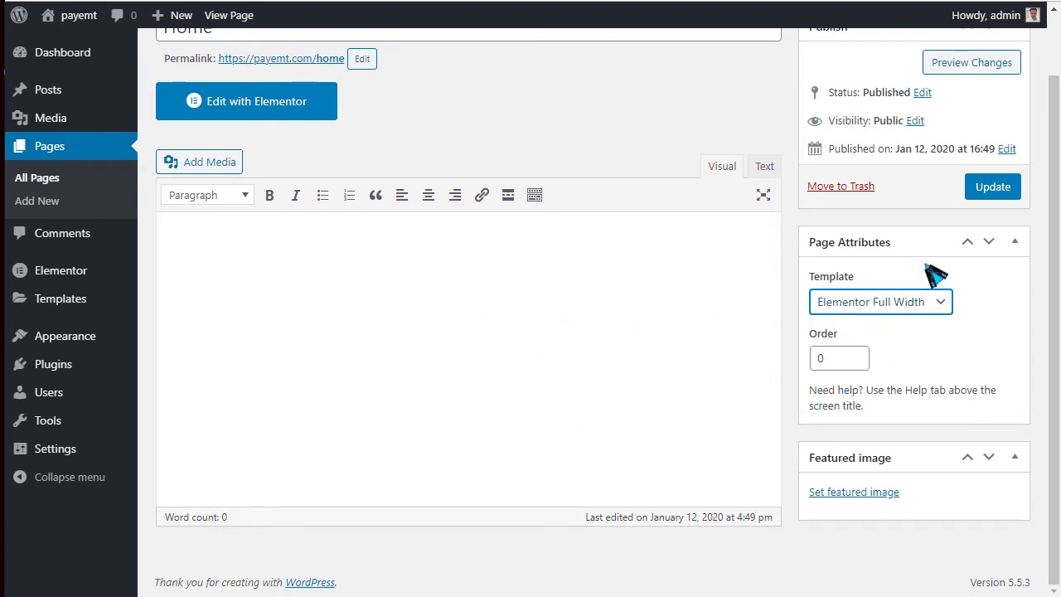
left_click(993, 189)
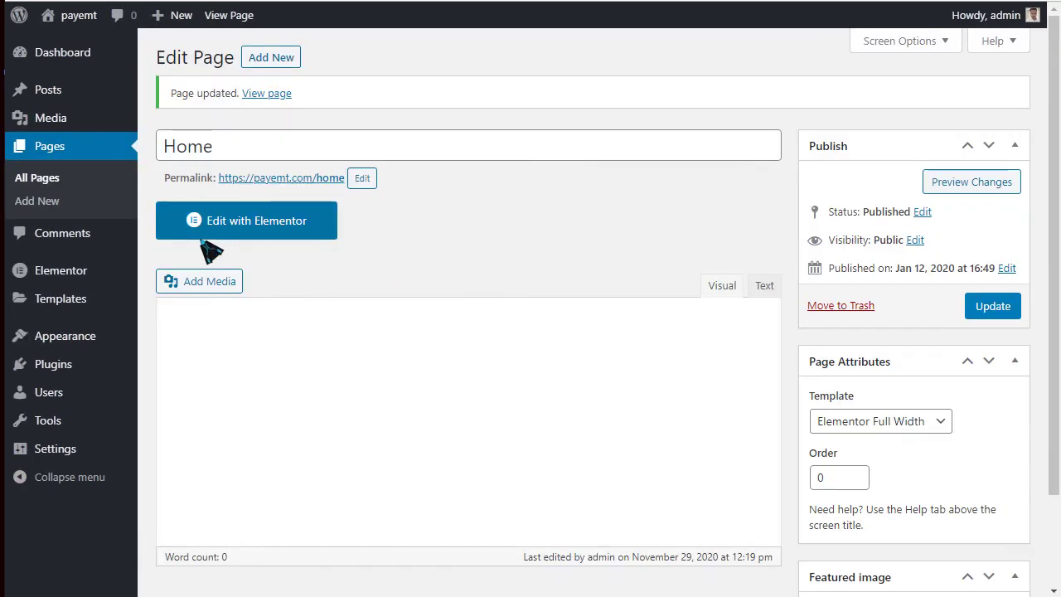
left_click(271, 234)
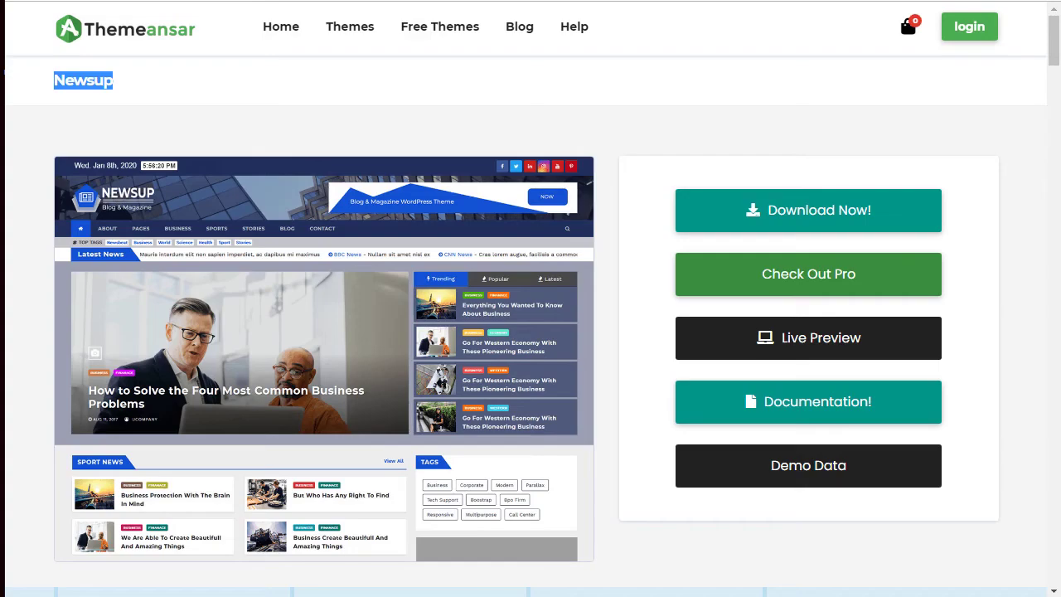
Review the Slider with Tabs layout on the Newsup theme page and add a two-column section with a wide first column to Home
scroll(659, 130, "down", 6)
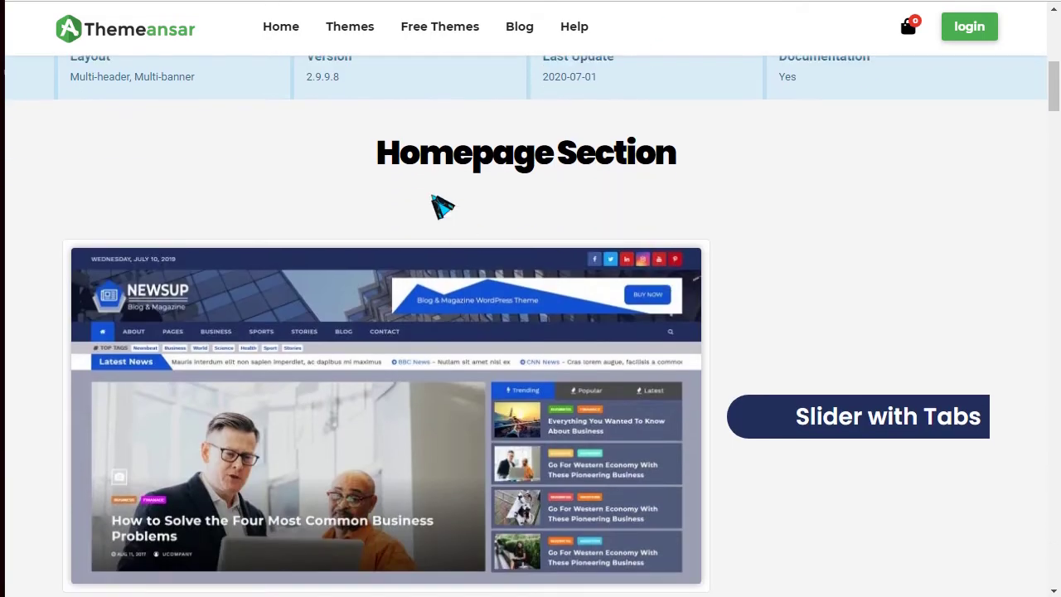
left_click_drag(378, 154, 676, 156)
scroll(599, 262, "down", 1)
scroll(595, 262, "down", 1)
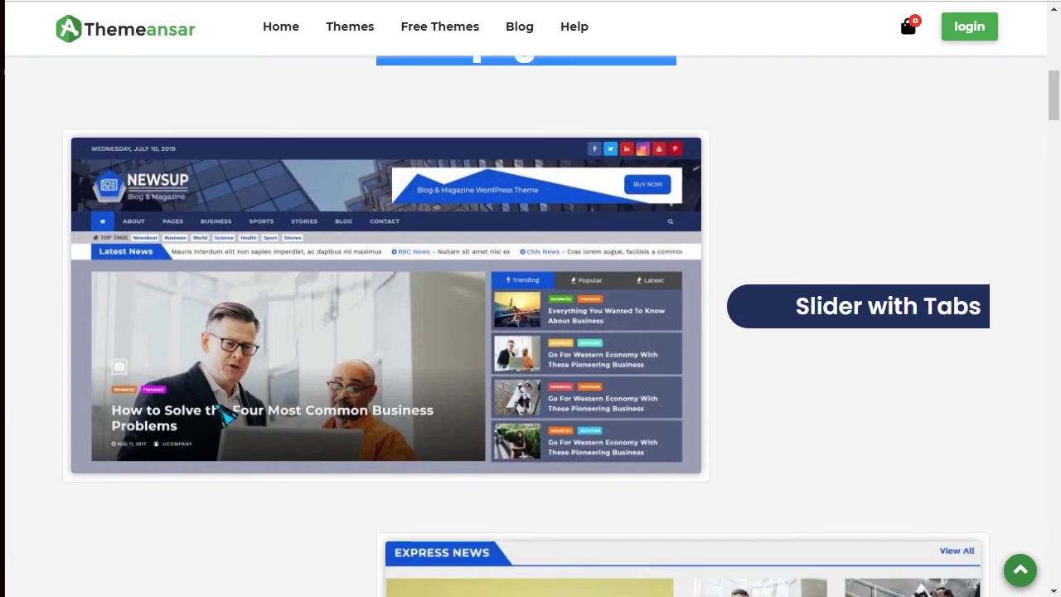
left_click_drag(837, 313, 981, 314)
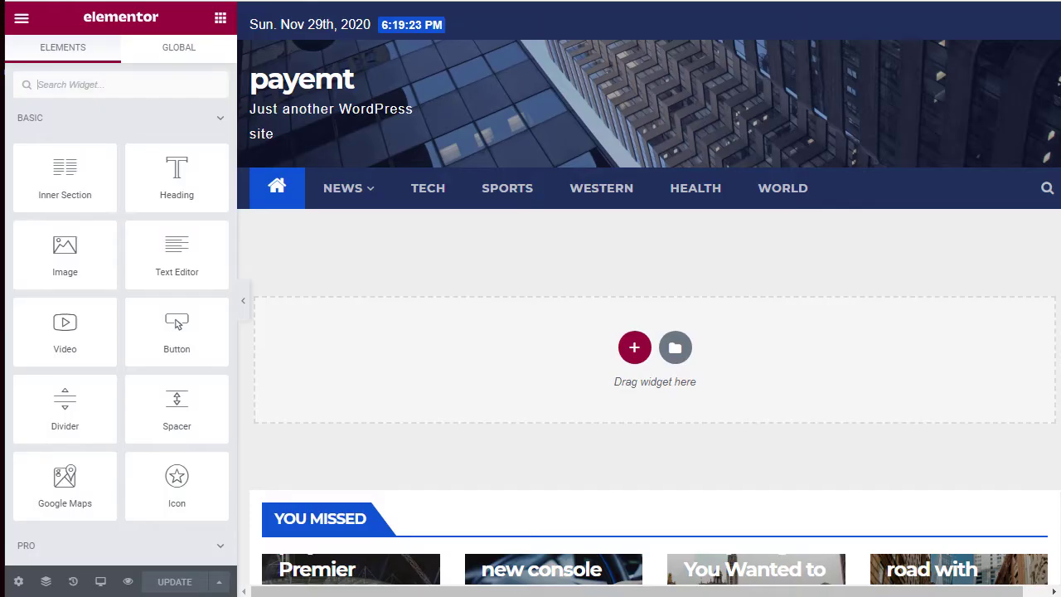
left_click(620, 343)
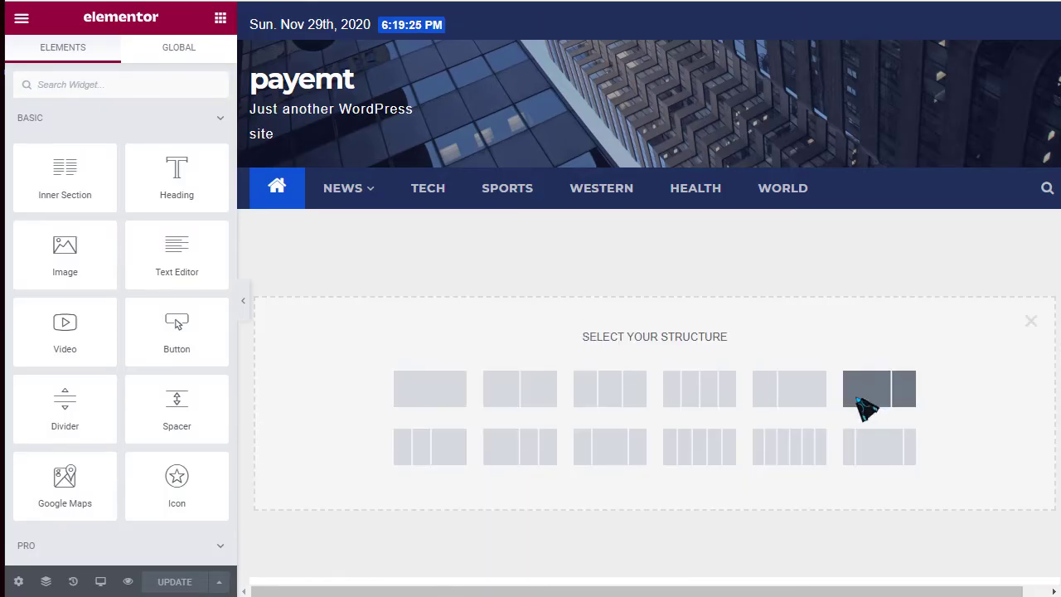
left_click(888, 402)
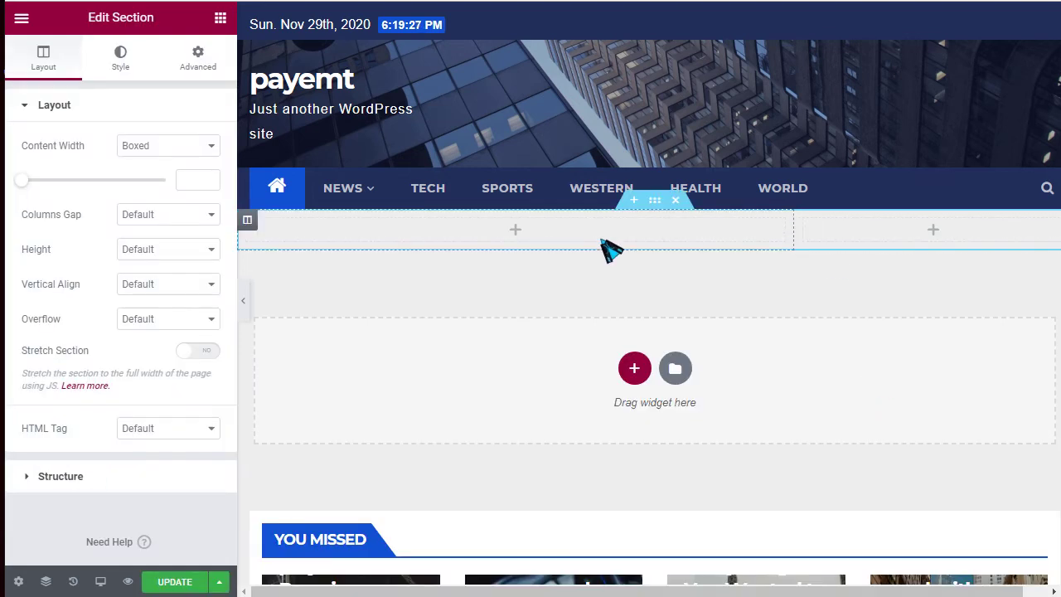
Place the AR: Posts Slider widget from the WordPress widgets in the section's wide column and clear its title
left_click(513, 233)
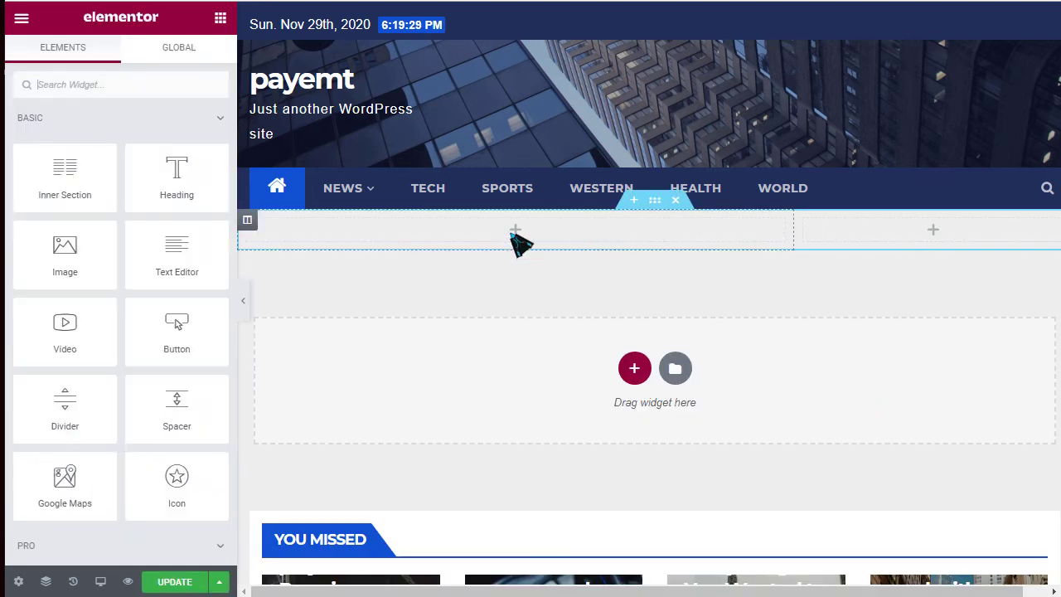
left_click(106, 125)
left_click(111, 168)
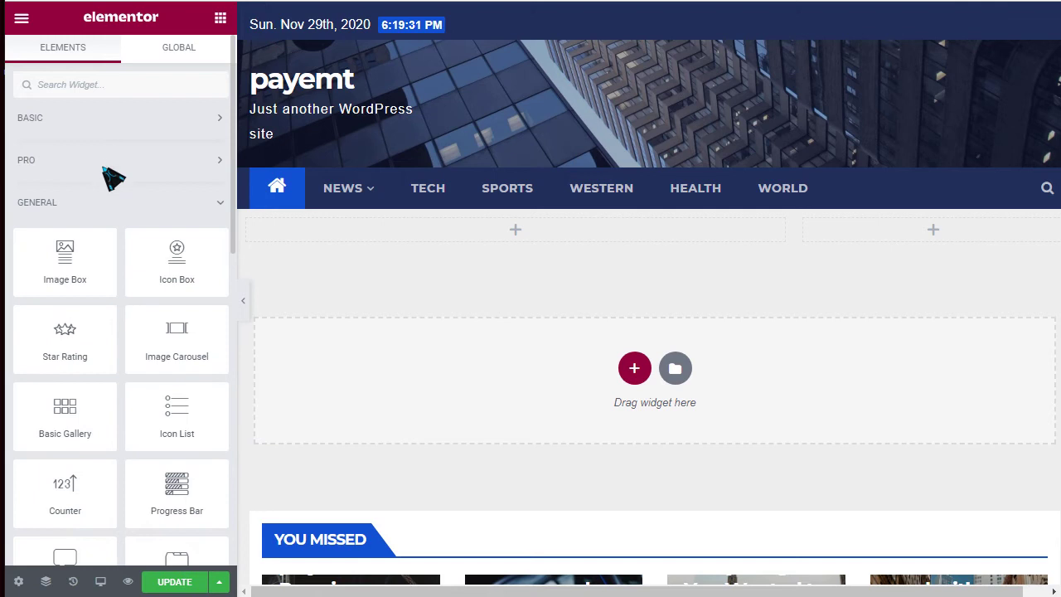
left_click(111, 209)
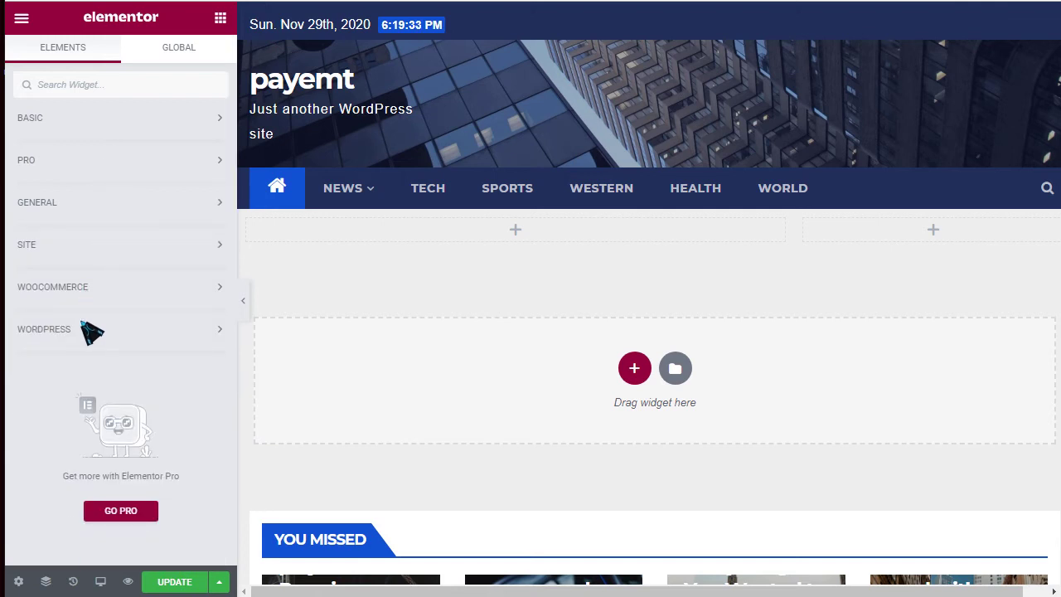
left_click(54, 332)
scroll(67, 339, "down", 8)
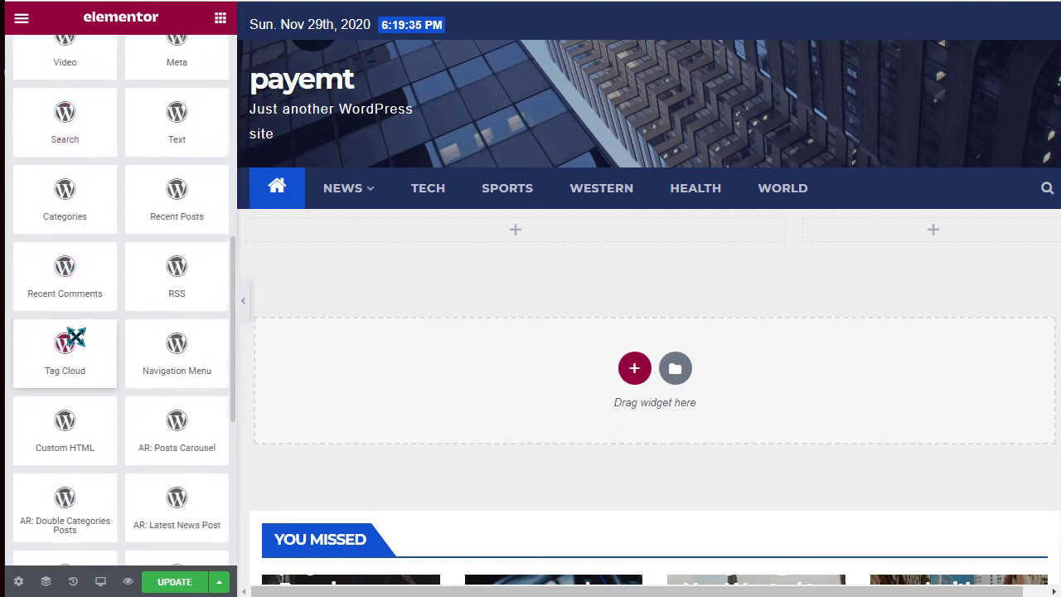
scroll(90, 332, "up", 1)
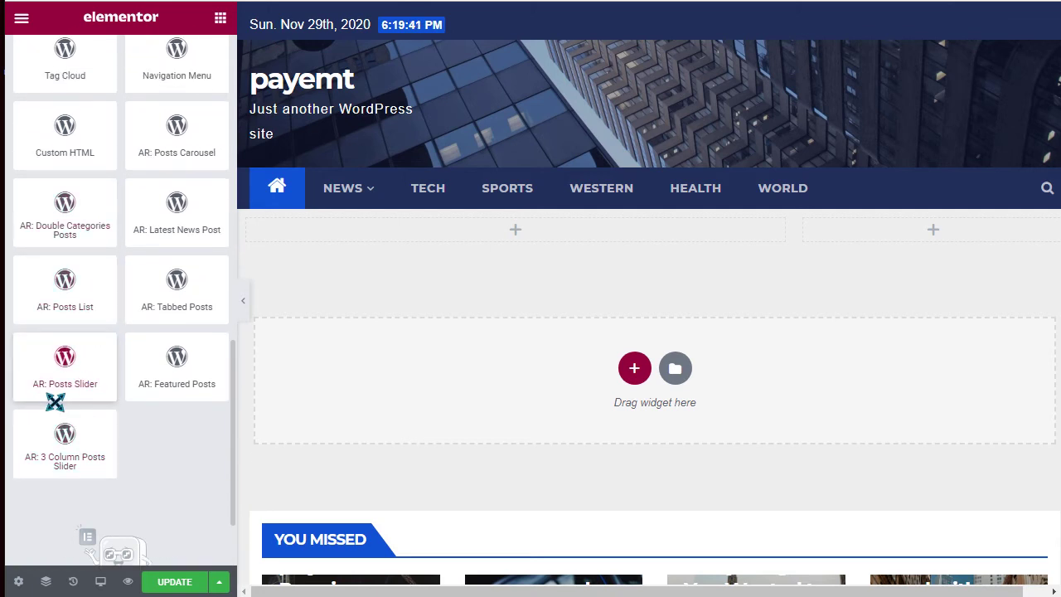
left_click_drag(79, 391, 512, 244)
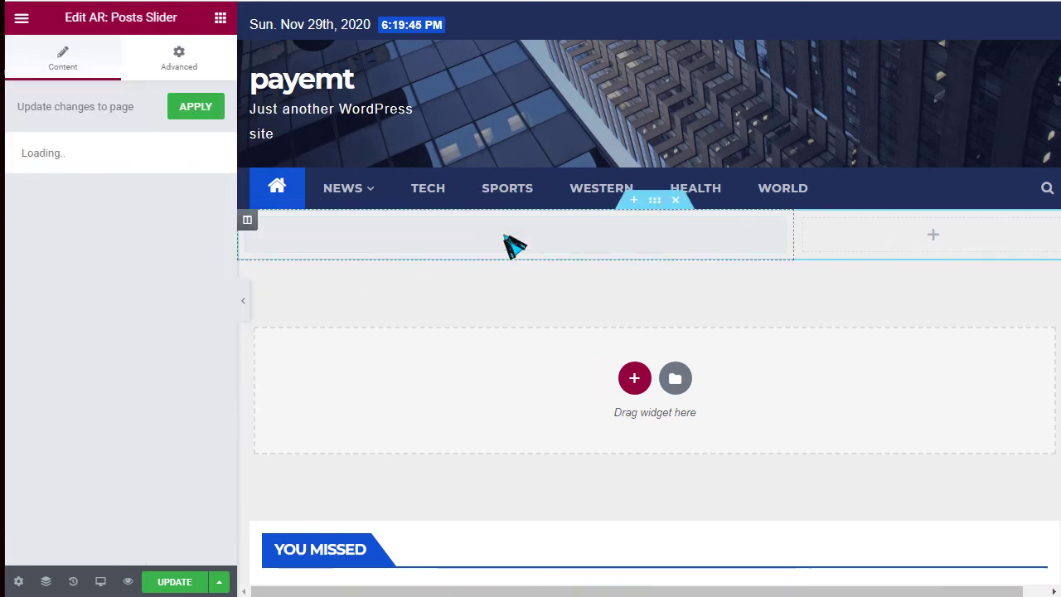
left_click_drag(99, 192, 13, 215)
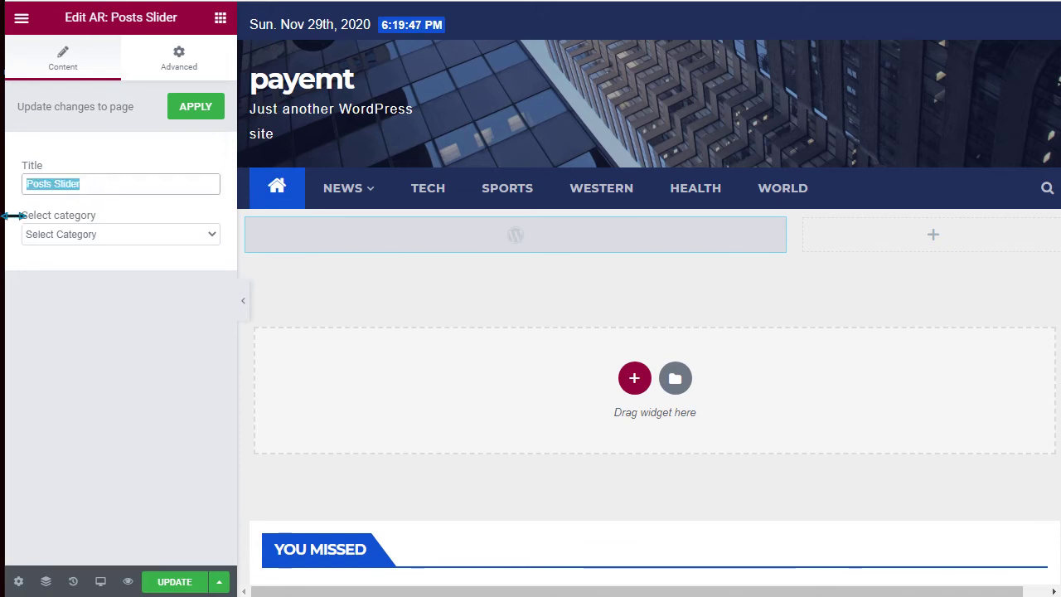
key("BackSpace")
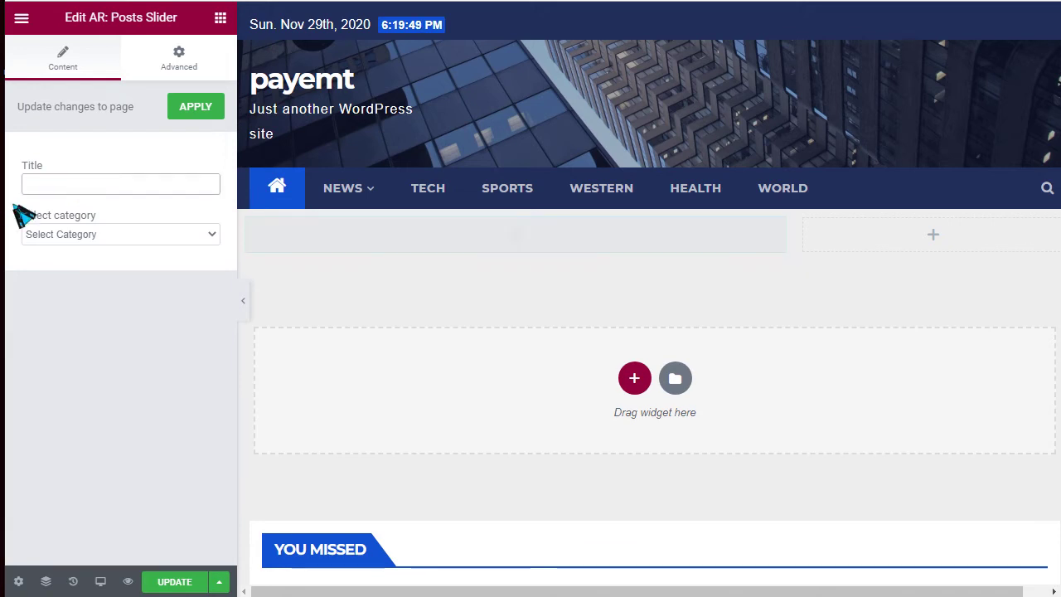
Place the AR: Tabbed Posts widget in the section's narrow column
left_click(221, 17)
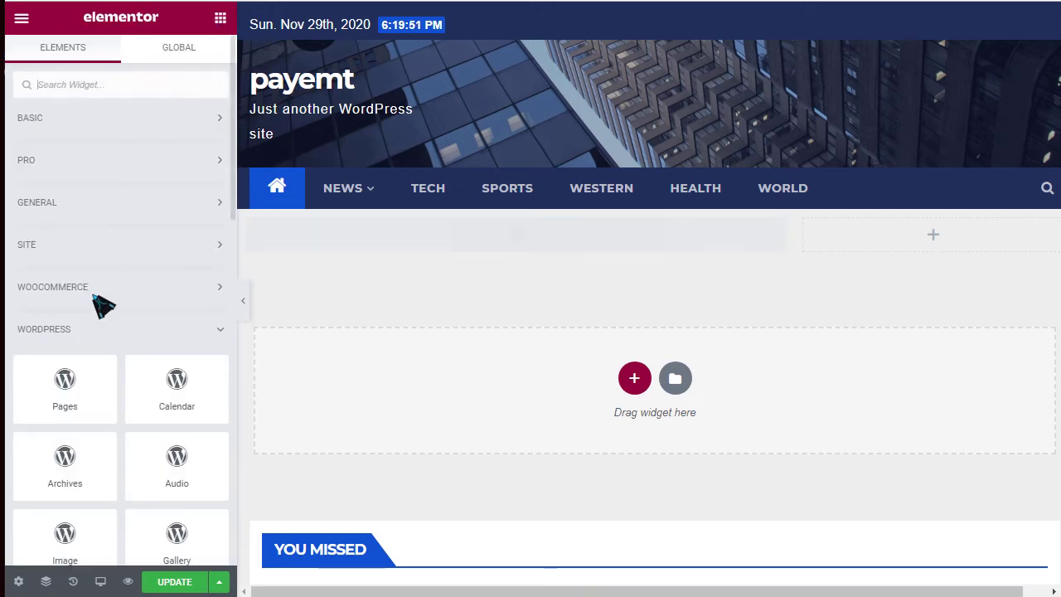
scroll(104, 306, "down", 10)
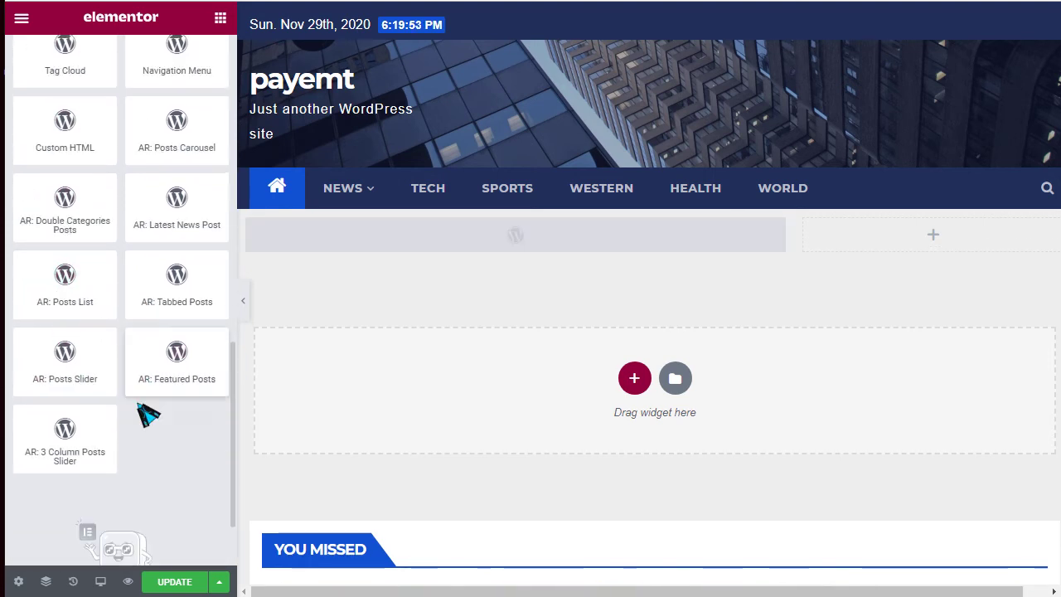
left_click_drag(194, 306, 937, 244)
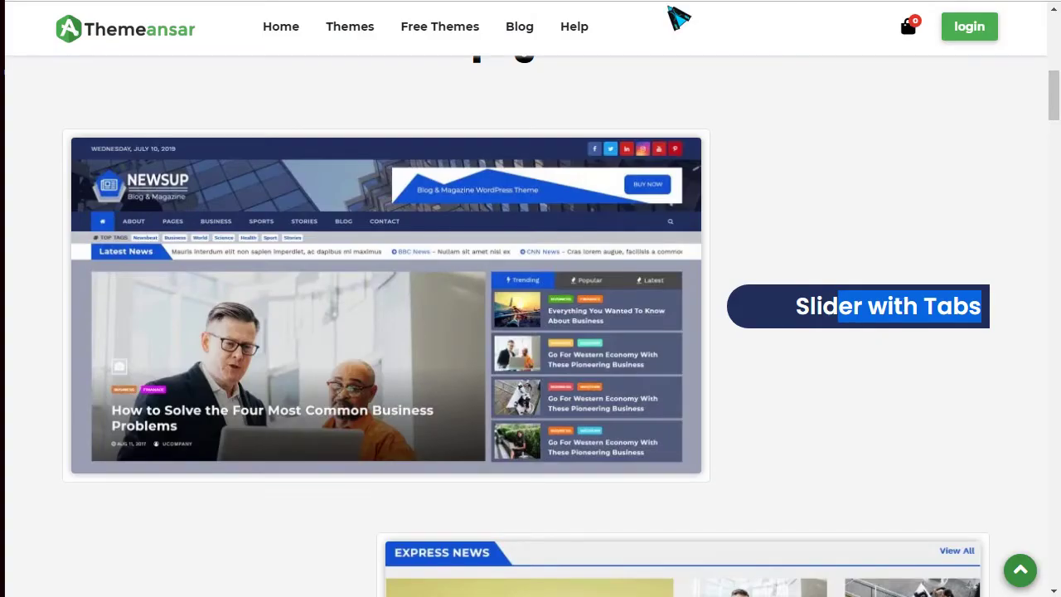
Review the Grid with Column layout on the Newsup theme page and add a second section with a wide and a narrow column
scroll(730, 301, "down", 4)
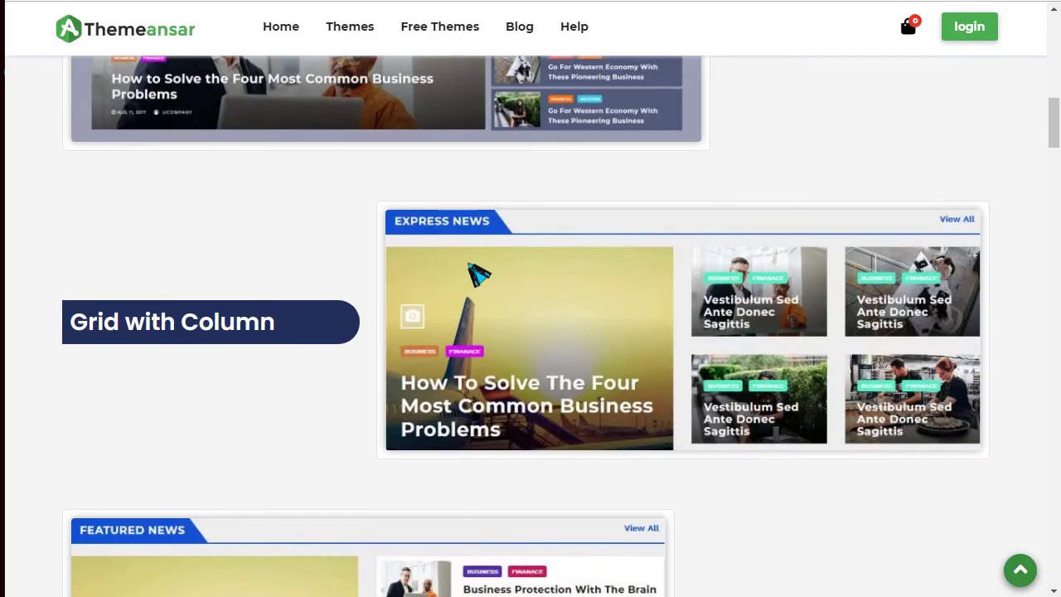
left_click_drag(87, 335, 262, 340)
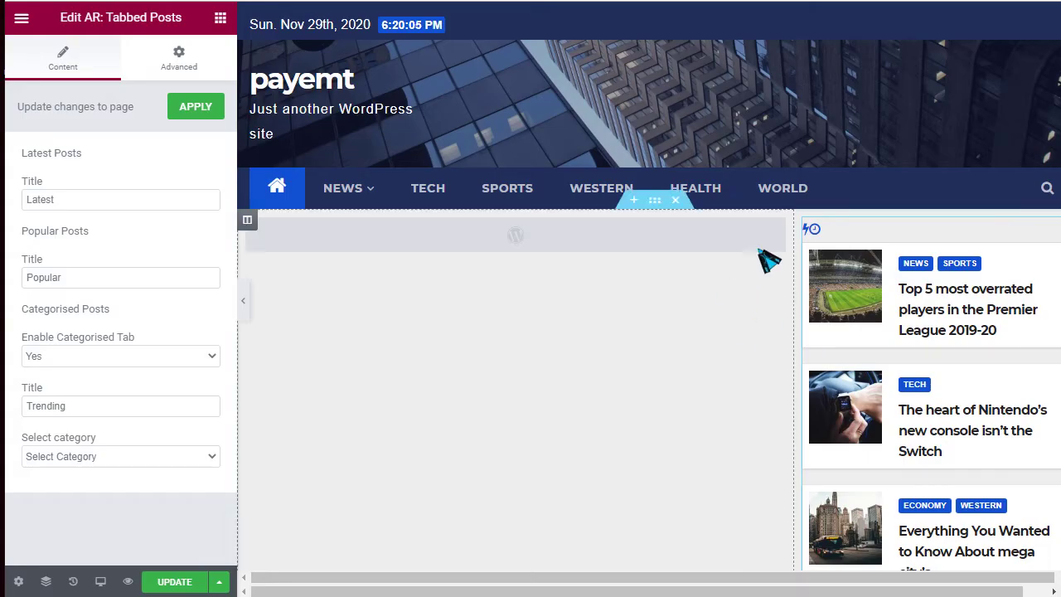
scroll(800, 345, "down", 8)
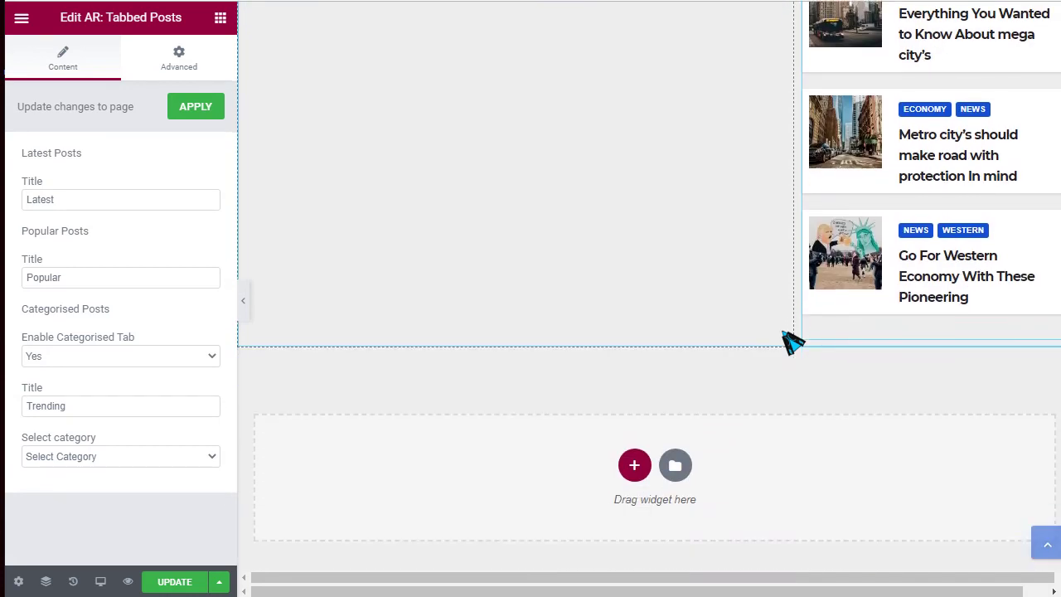
left_click(635, 348)
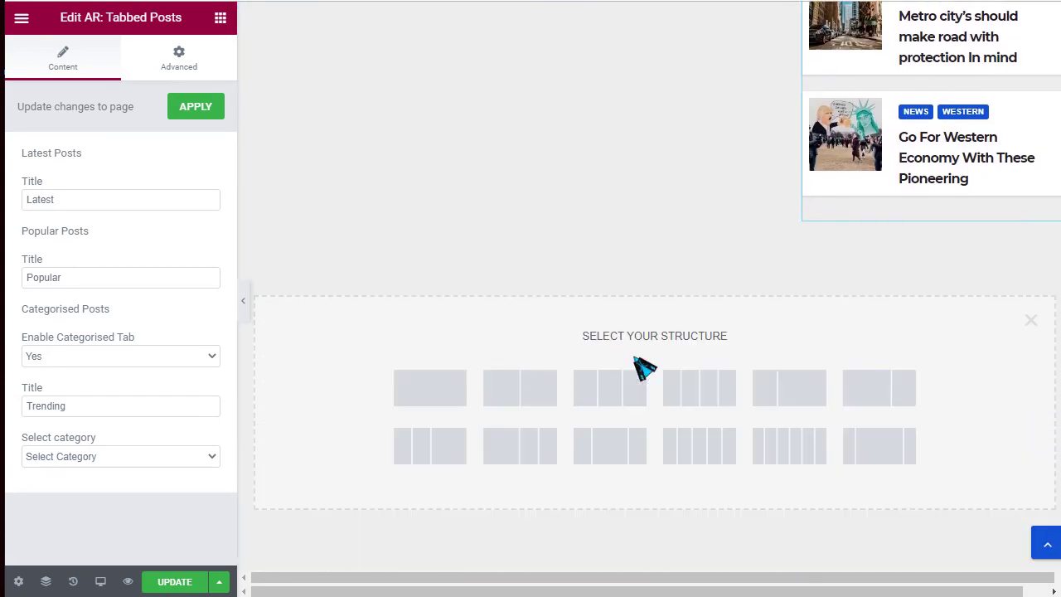
left_click(891, 391)
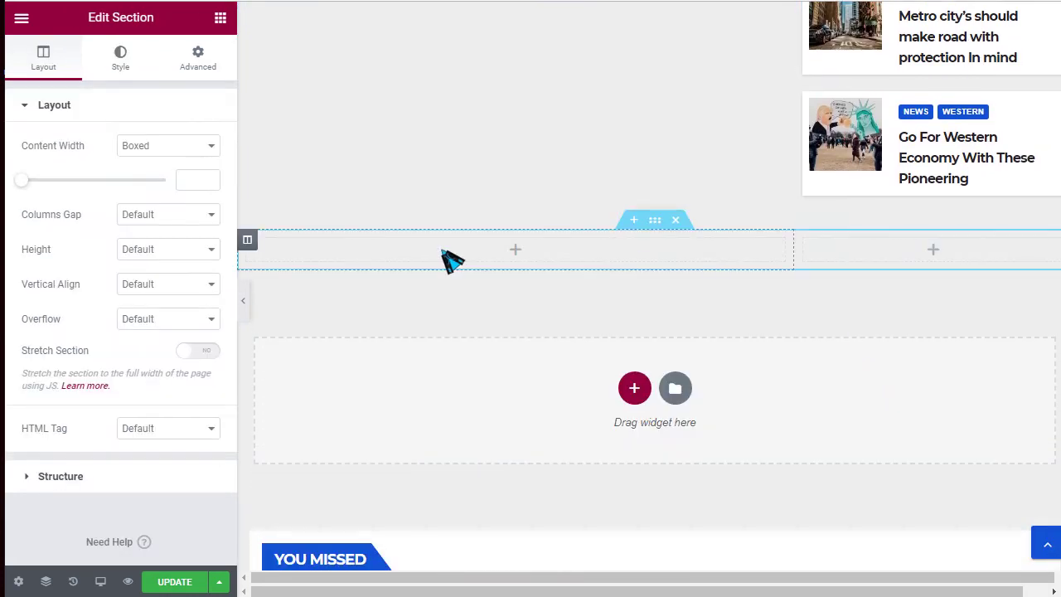
Search the Elementor widgets for "Grid with Column", copied from the Newsup theme page, and clear the search
left_click(515, 251)
scroll(52, 407, "down", 10)
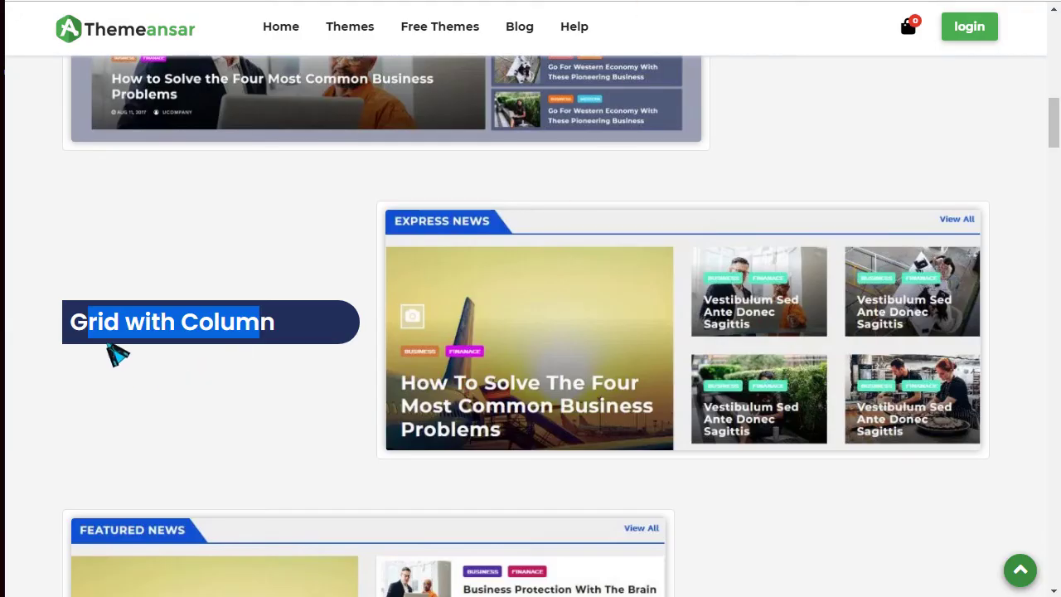
triple_click(126, 338)
key("ctrl+c")
right_click(170, 332)
left_click(199, 335)
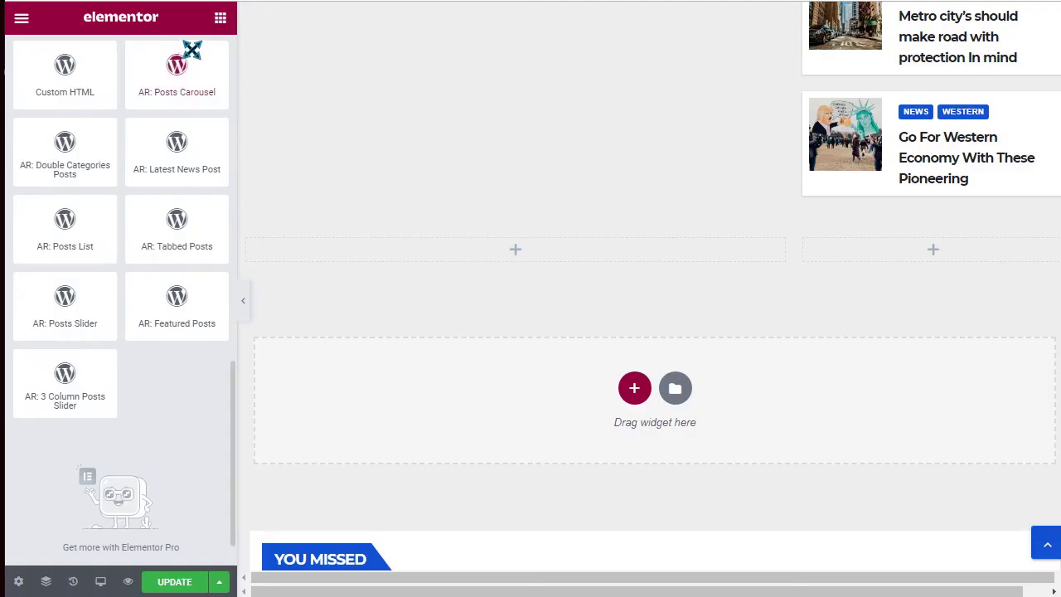
scroll(184, 91, "up", 5)
scroll(175, 75, "up", 10)
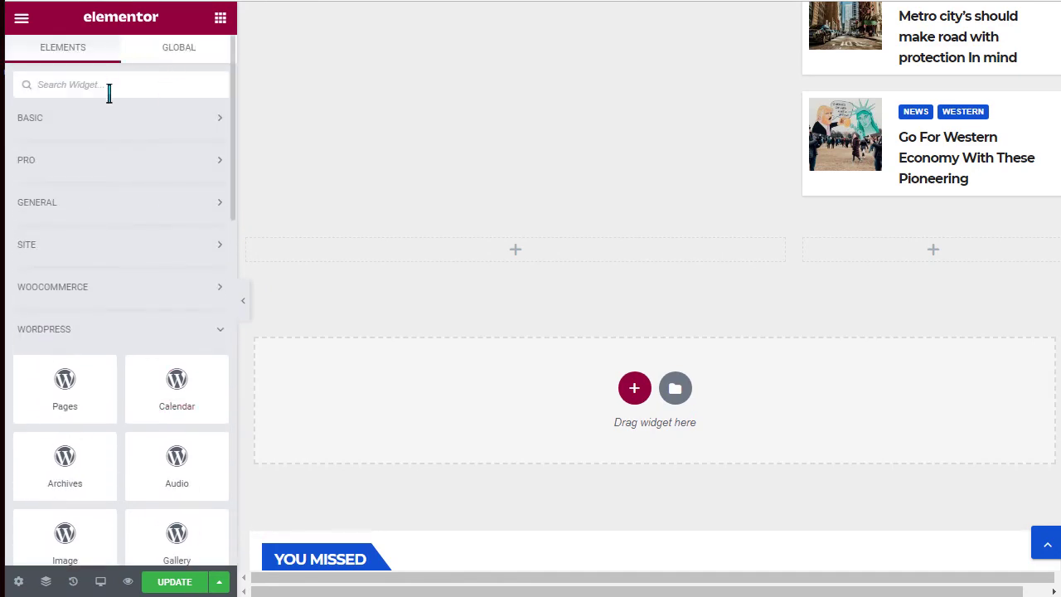
right_click(110, 88)
left_click(131, 207)
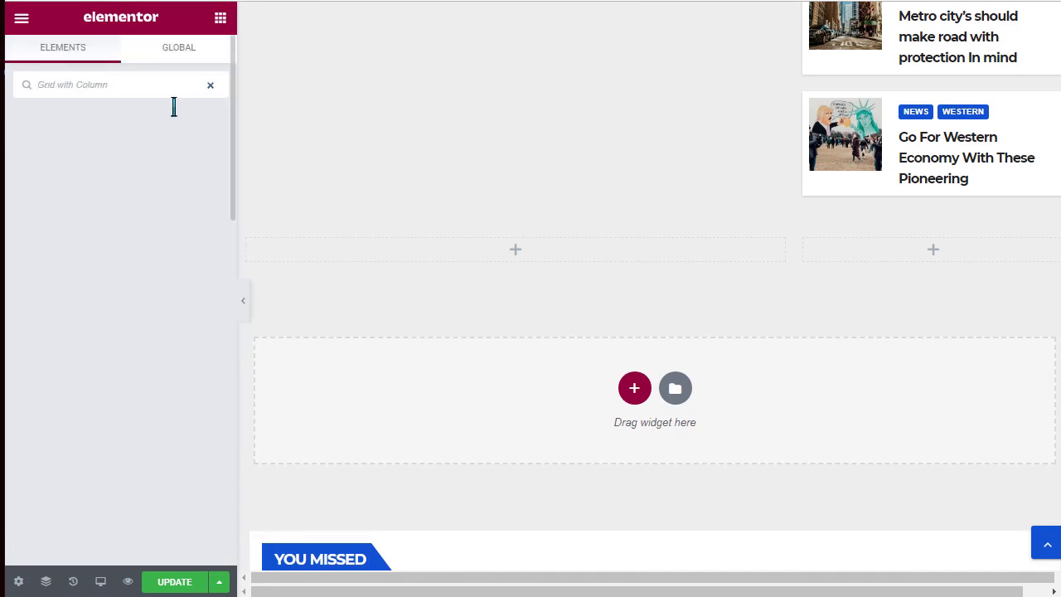
left_click_drag(126, 98, 7, 91)
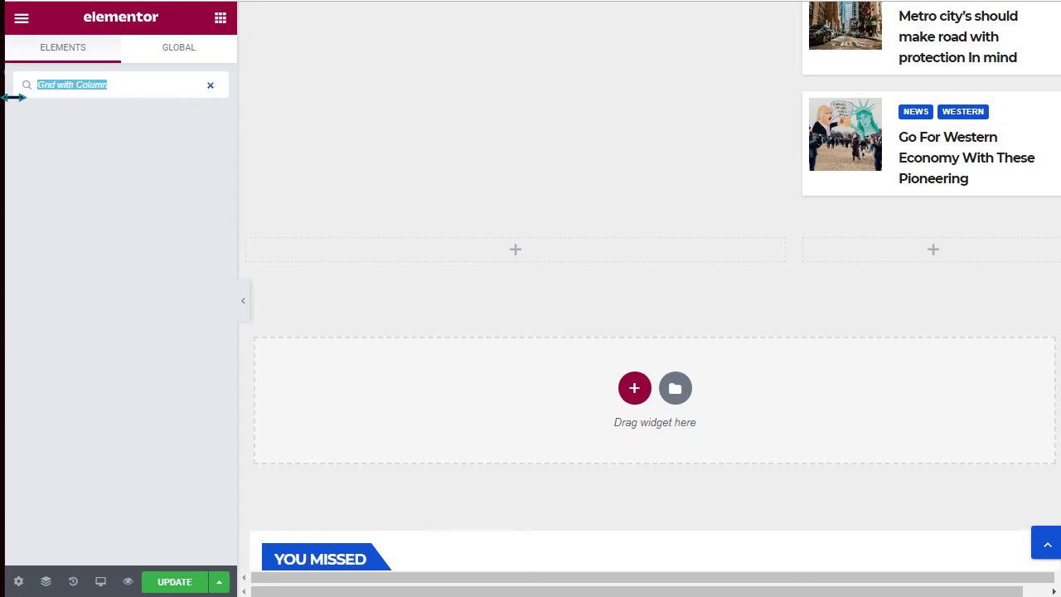
key("BackSpace")
Place the AR: 3 Column Posts Slider widget in the second section's wide column and check its category choices
scroll(132, 239, "down", 6)
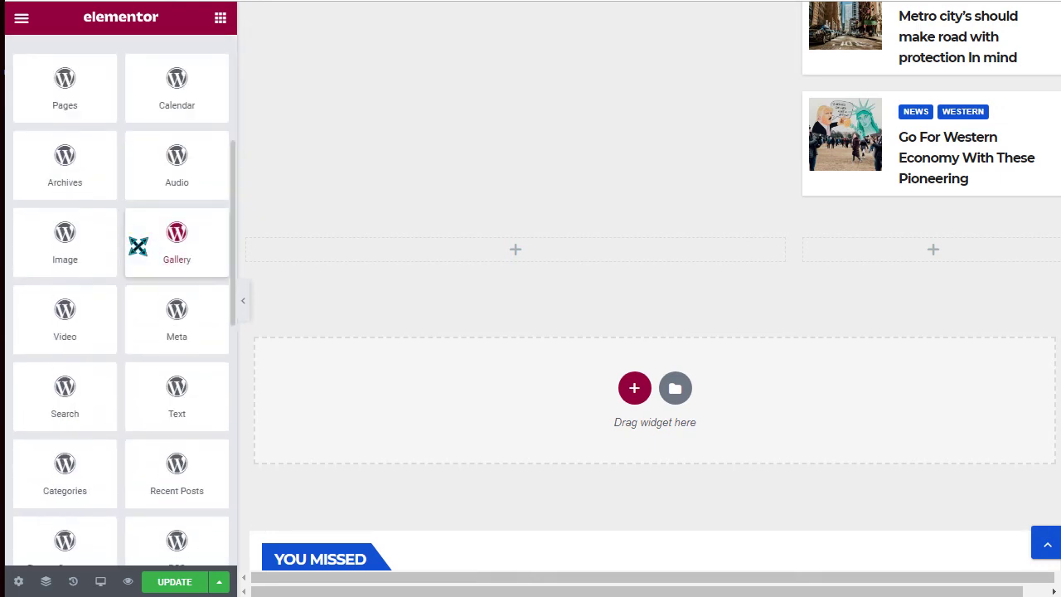
scroll(162, 245, "down", 4)
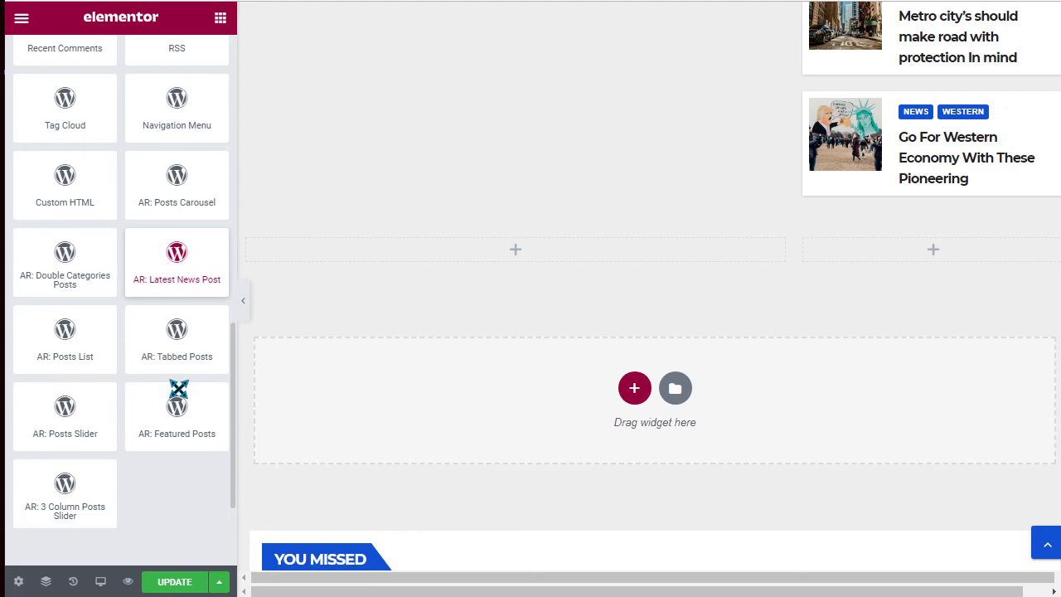
scroll(171, 285, "down", 1)
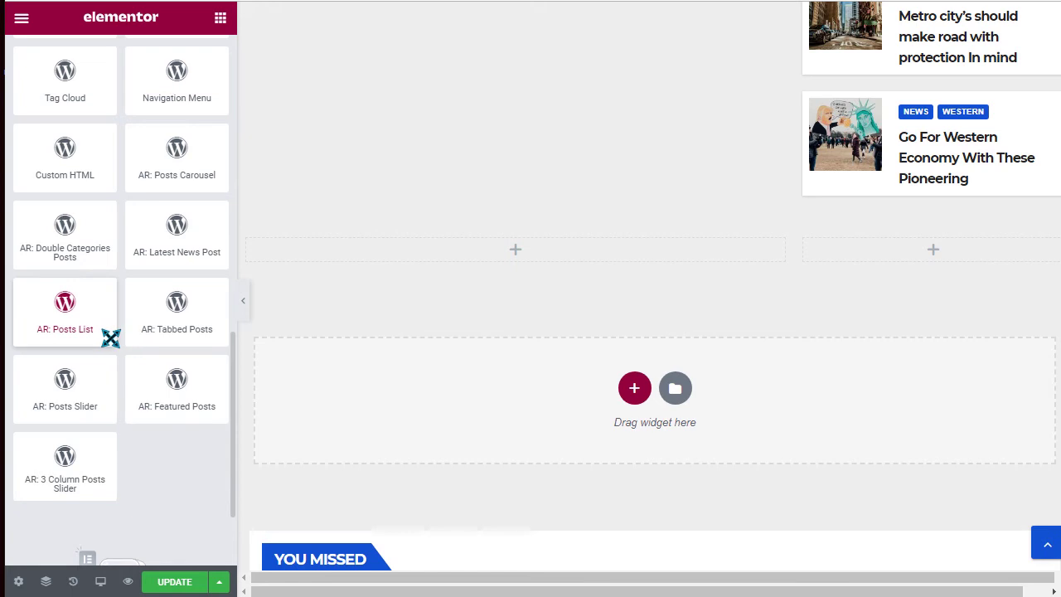
left_click_drag(81, 479, 514, 257)
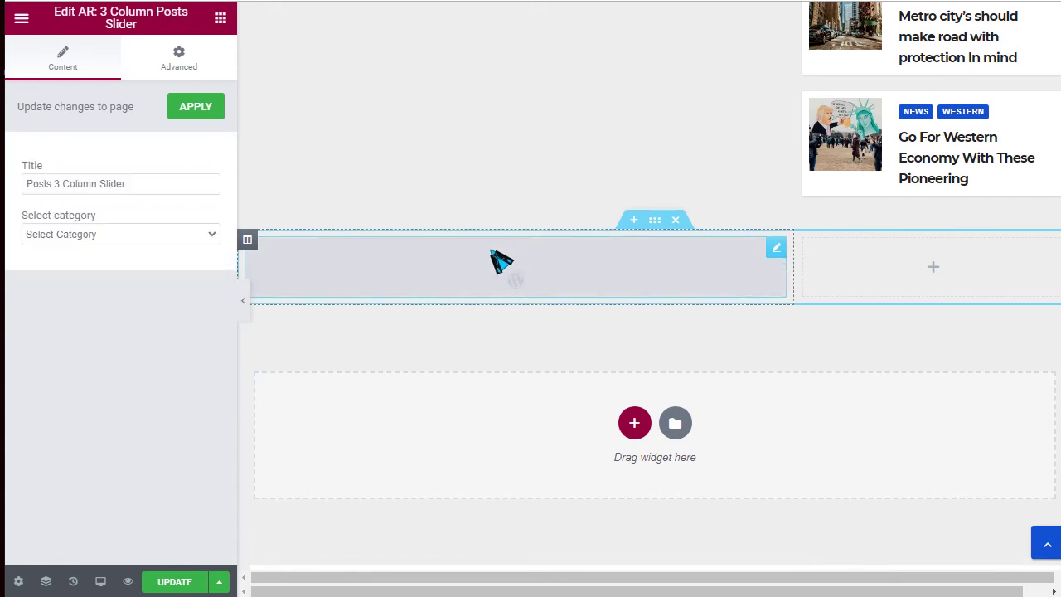
left_click(147, 235)
left_click(151, 237)
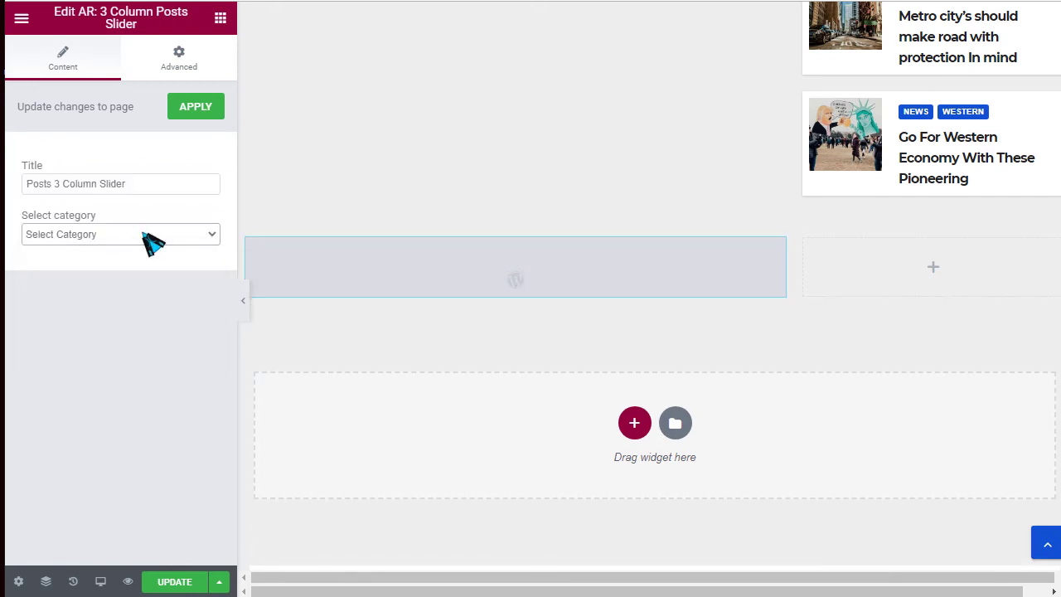
left_click(95, 240)
left_click(100, 484)
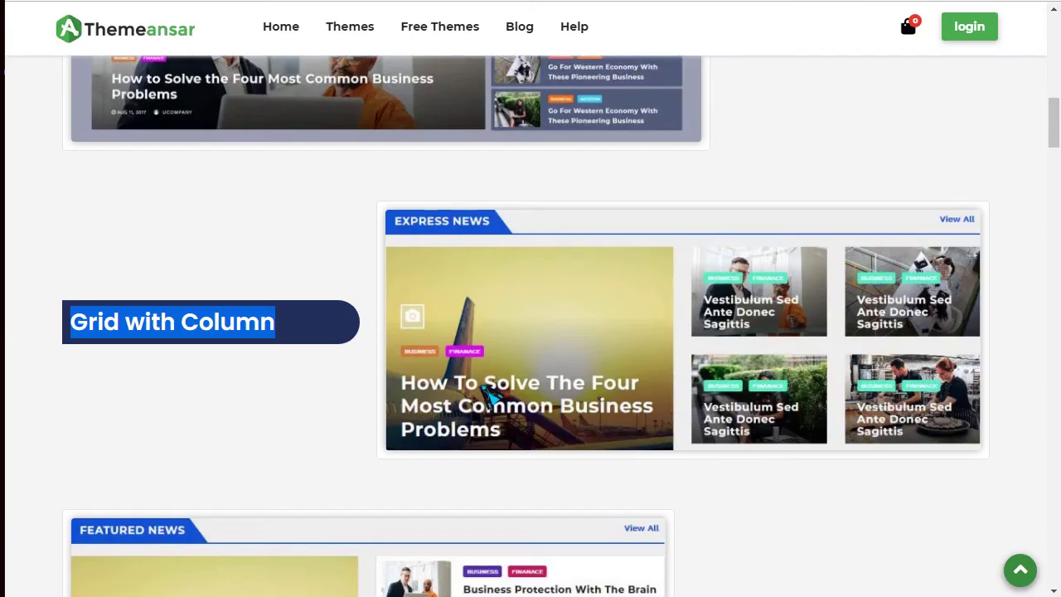
Review the Grid List Widget layout on the Newsup theme page and place the AR: Posts List widget below the 3 Column Posts Slider
scroll(254, 439, "down", 4)
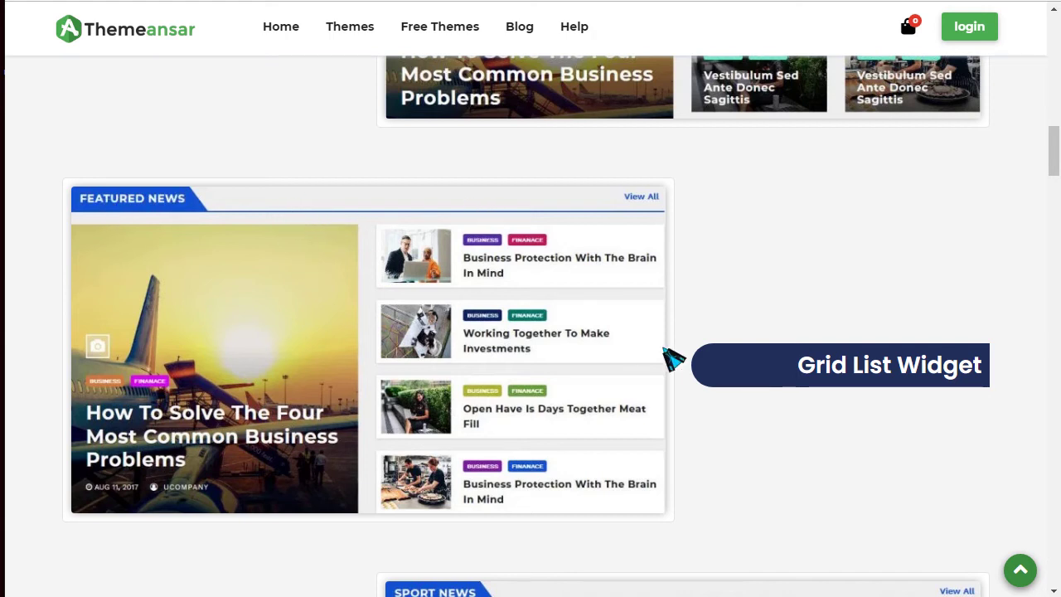
left_click_drag(803, 385, 900, 380)
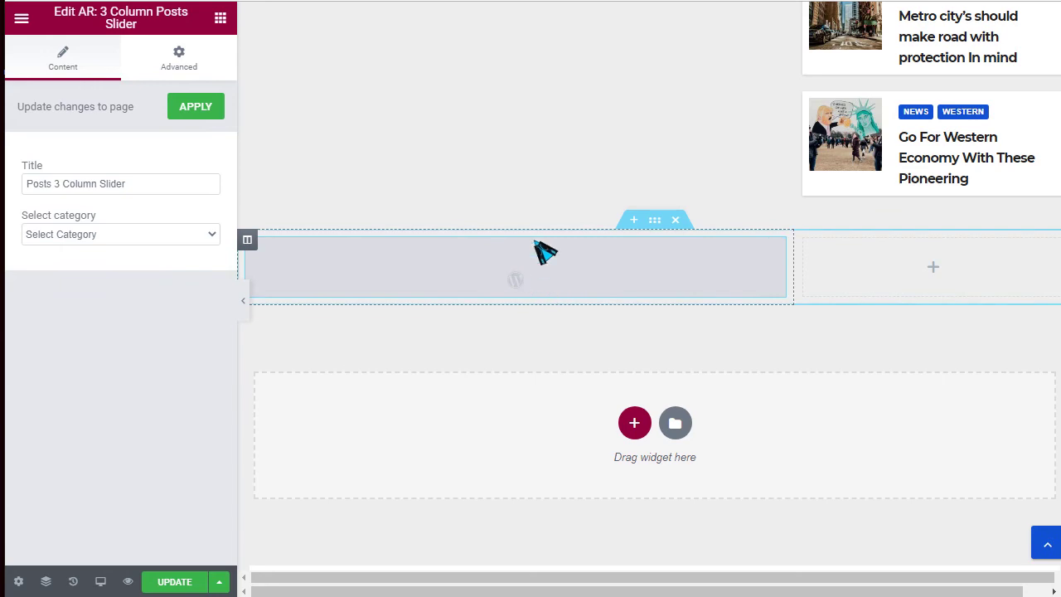
left_click(221, 19)
scroll(173, 395, "down", 3)
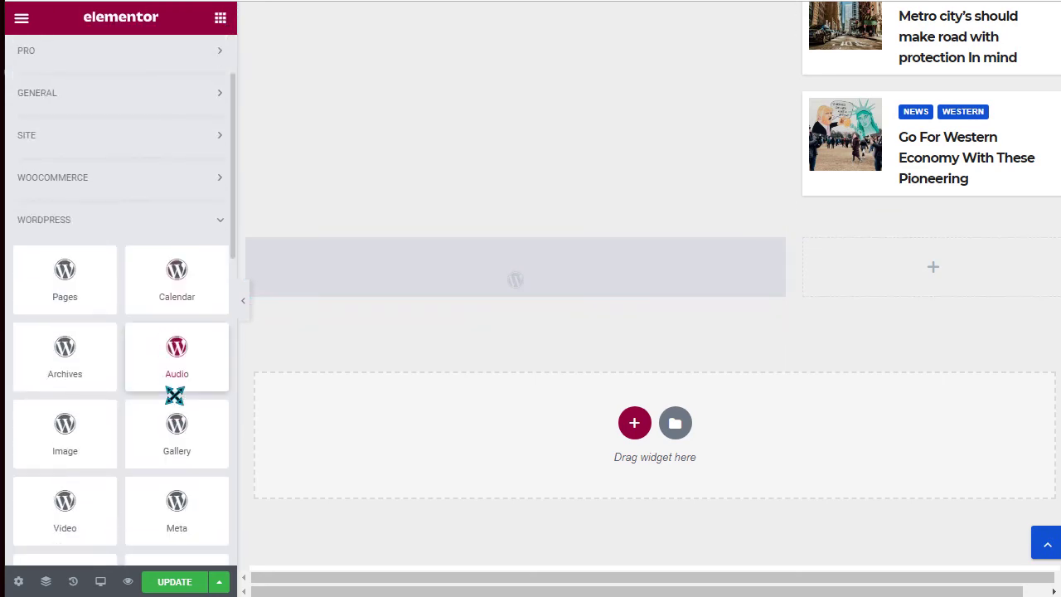
scroll(177, 395, "down", 6)
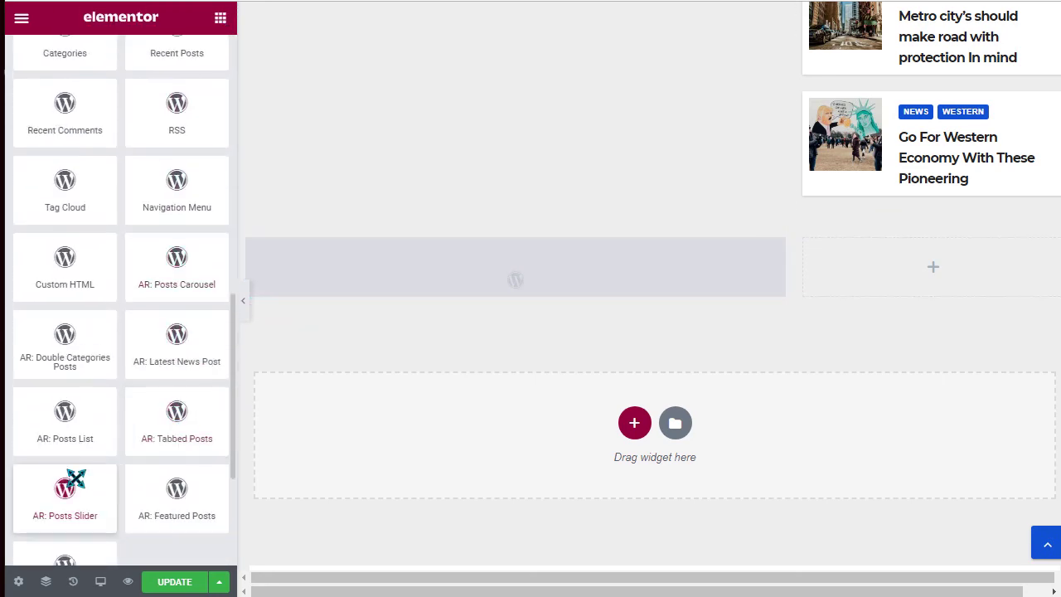
scroll(75, 463, "down", 2)
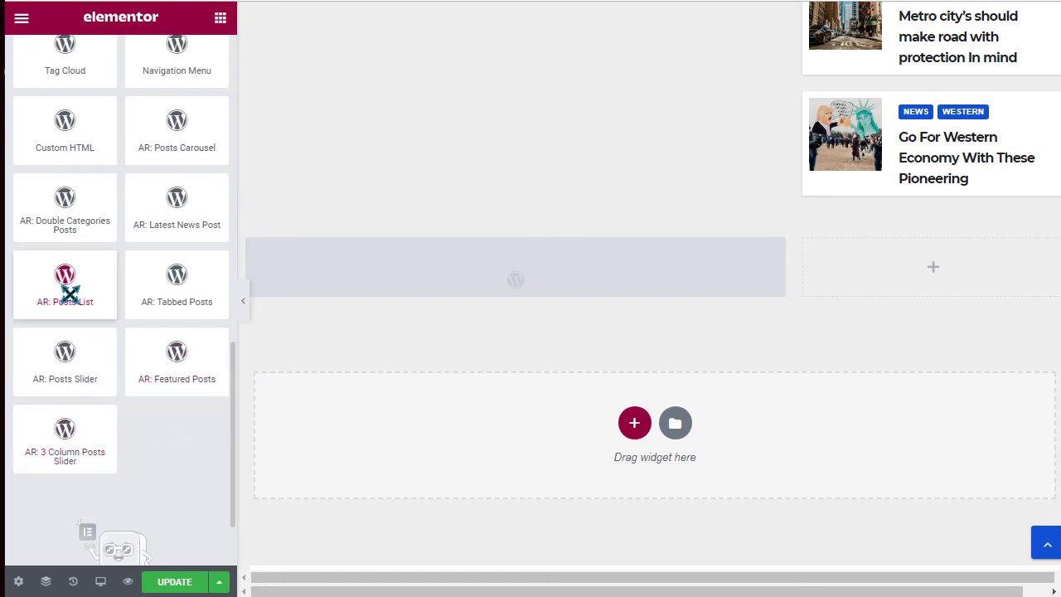
left_click_drag(80, 299, 476, 300)
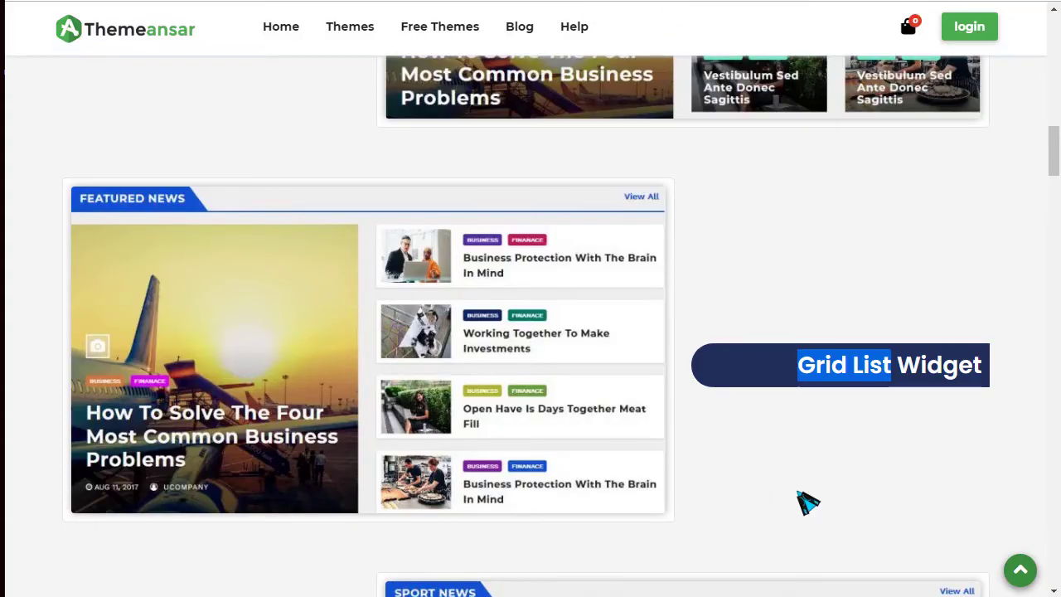
Examine the Double List Widget layout on the Newsup theme page and compare it with the posts list on Home
scroll(817, 494, "down", 2)
scroll(877, 379, "down", 2)
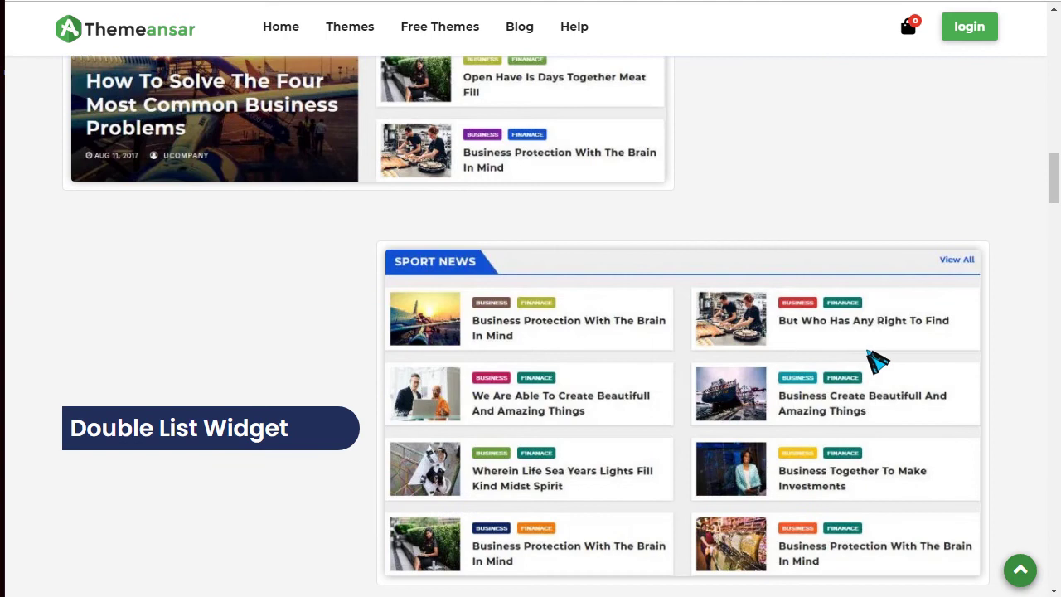
left_click_drag(110, 447, 268, 456)
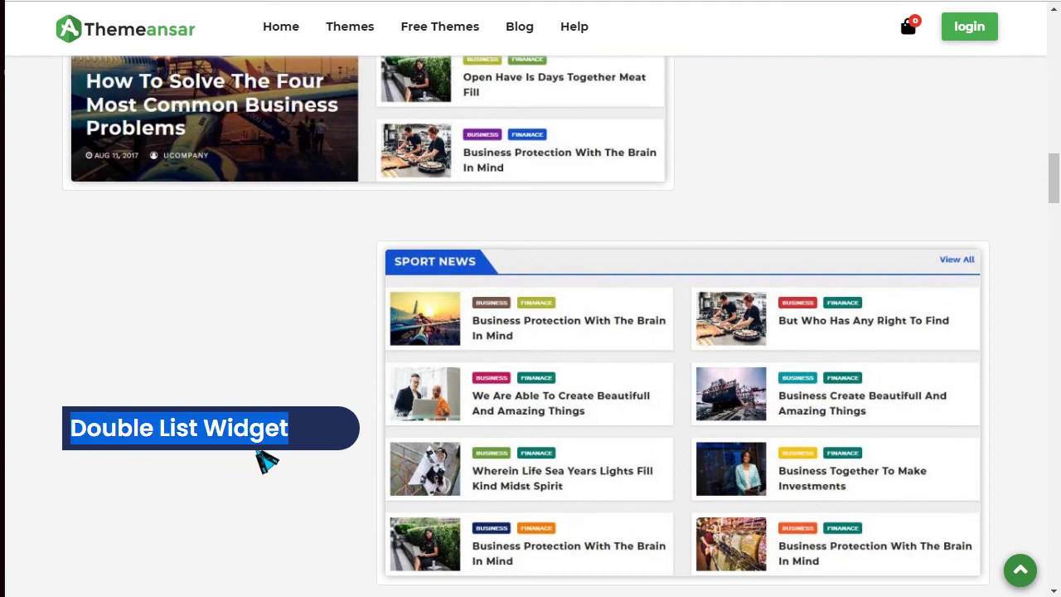
scroll(580, 253, "down", 1)
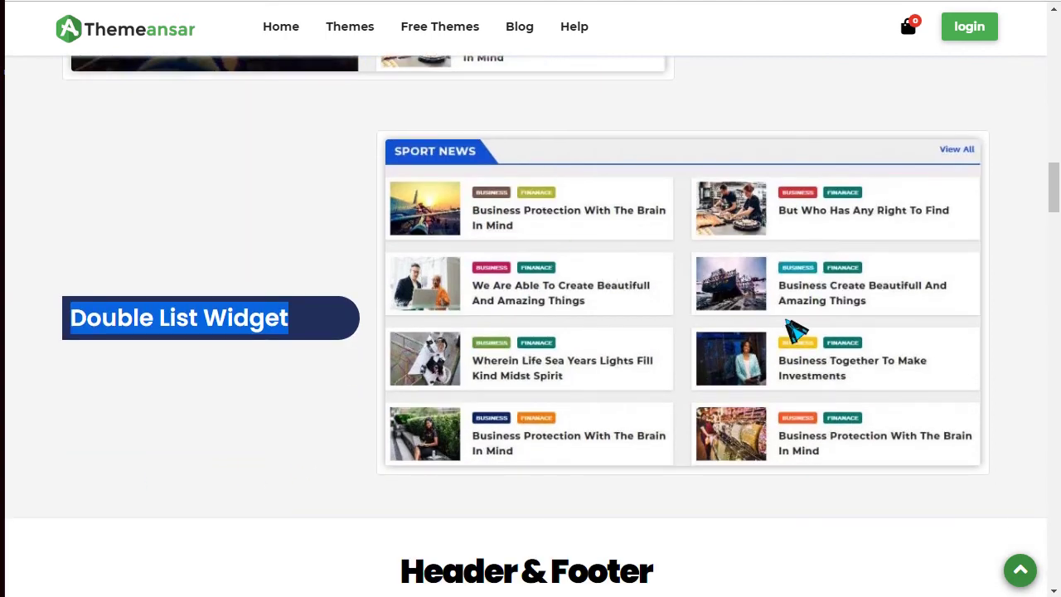
left_click_drag(170, 345, 320, 317)
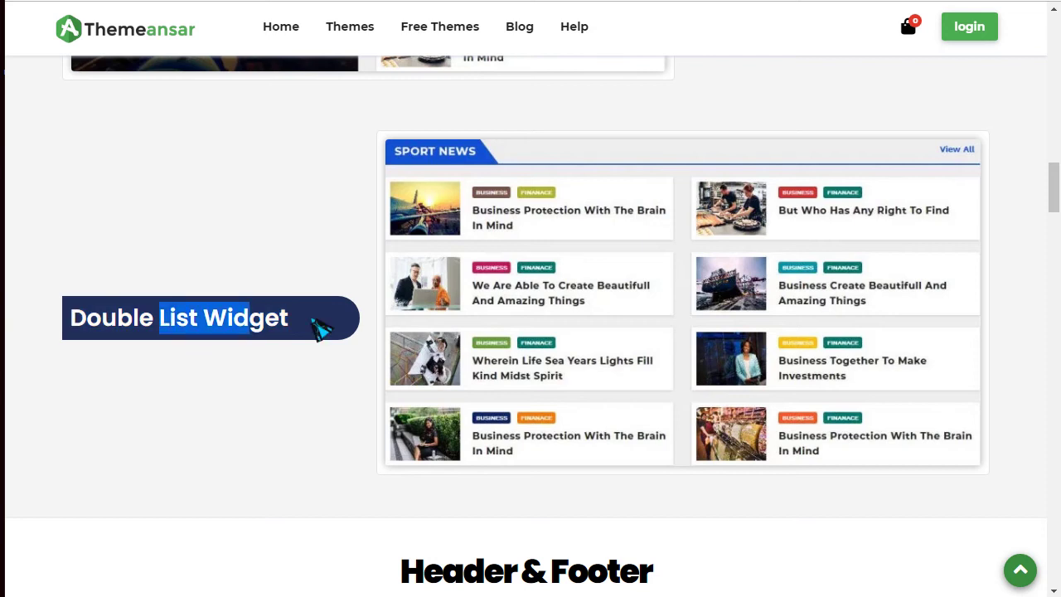
scroll(303, 408, "down", 3)
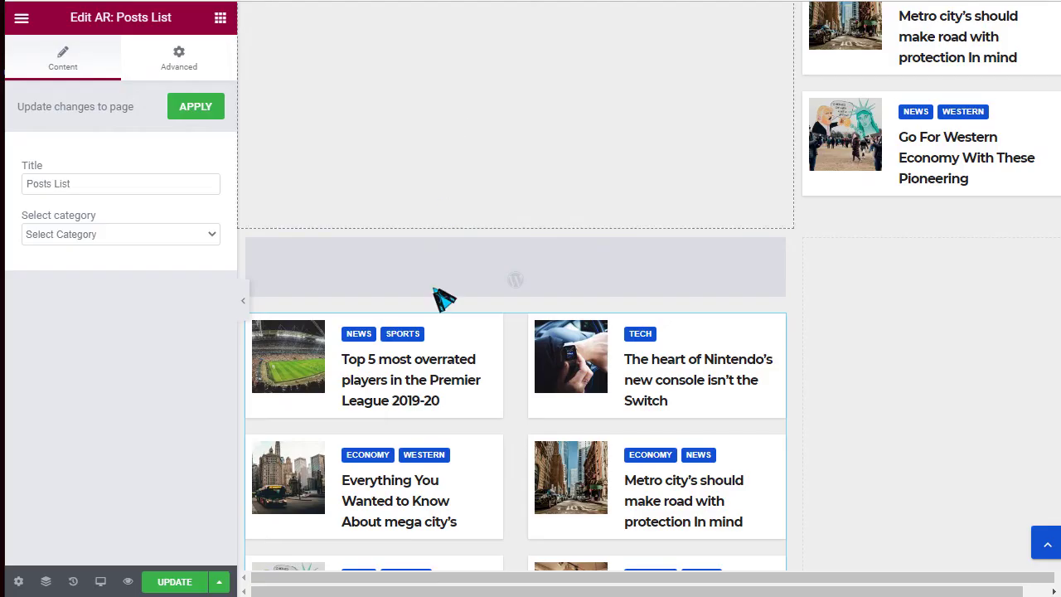
scroll(765, 355, "down", 3)
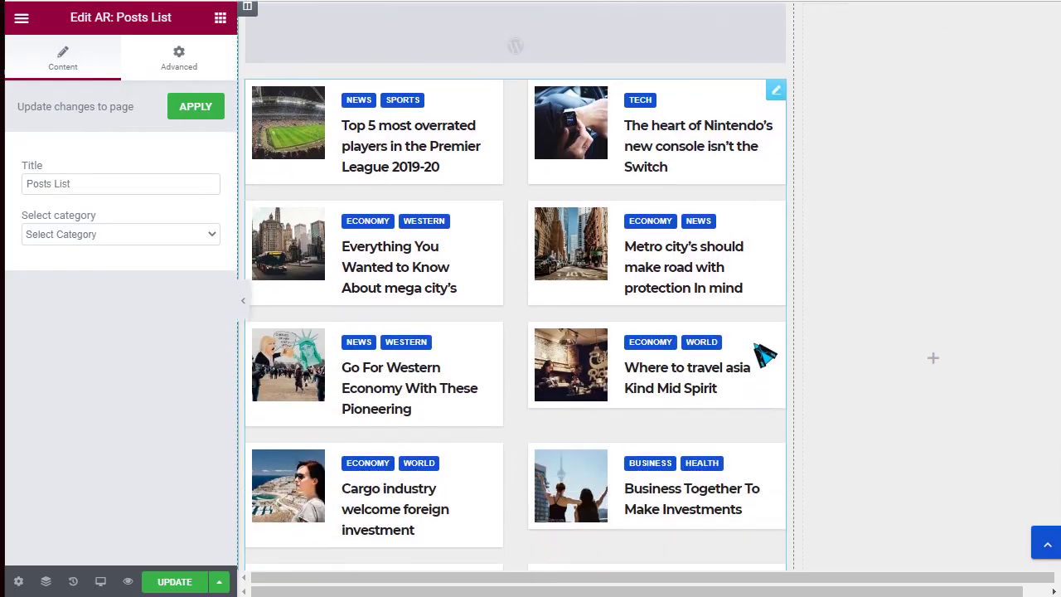
scroll(573, 362, "down", 3)
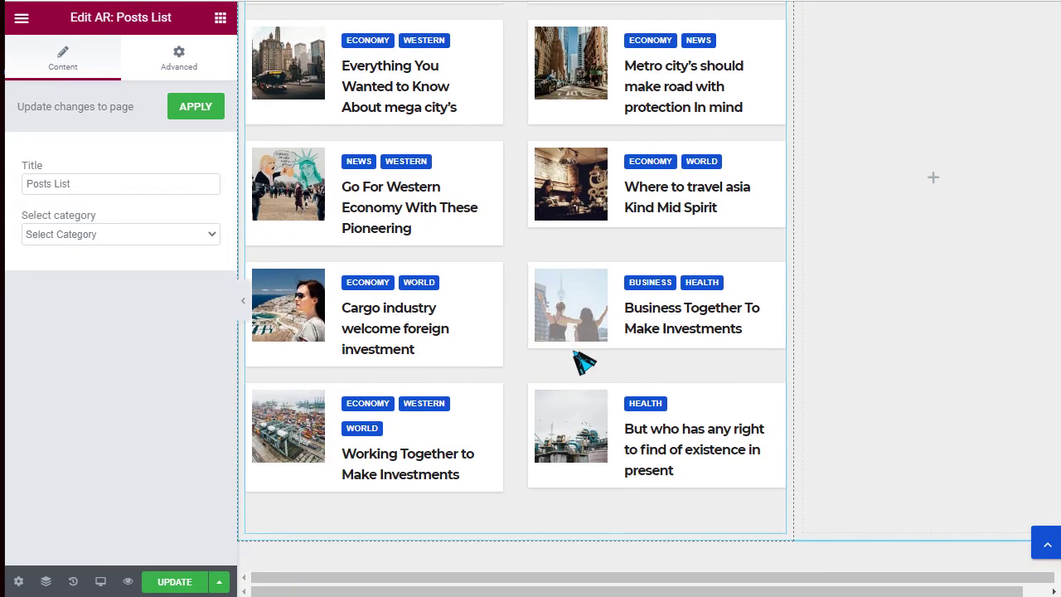
scroll(705, 402, "up", 5)
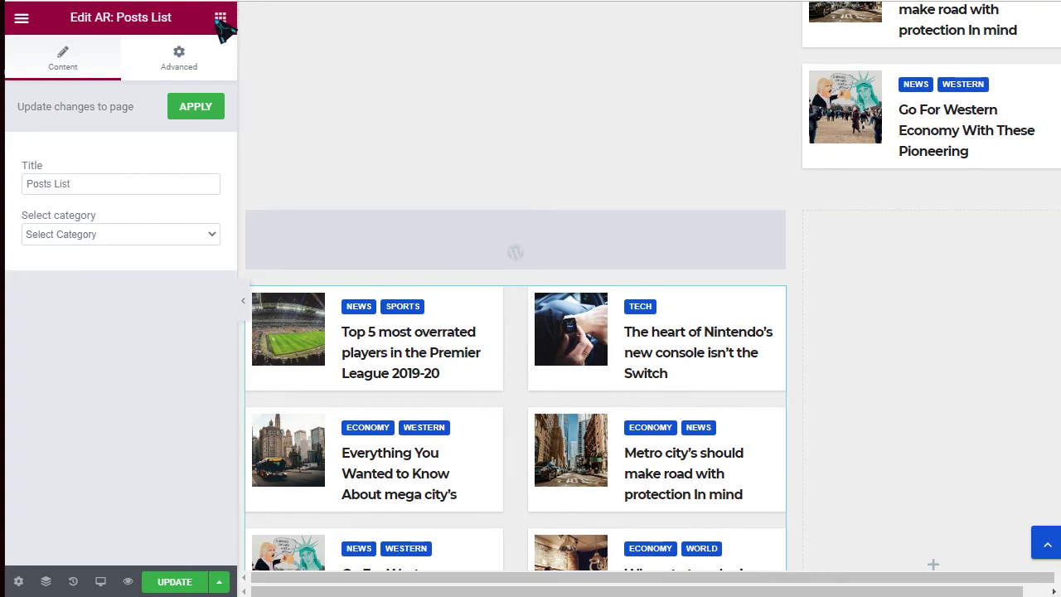
Look through the AR post widgets and add a third section with a narrow first column and a wide second column
left_click(220, 18)
scroll(149, 426, "down", 10)
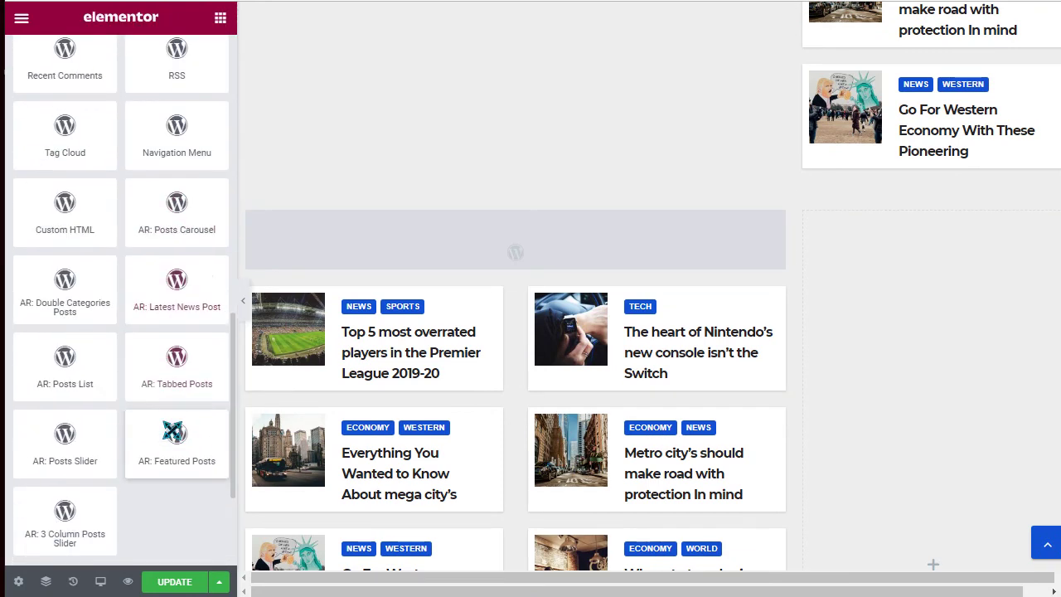
scroll(173, 432, "down", 2)
scroll(249, 211, "down", 1)
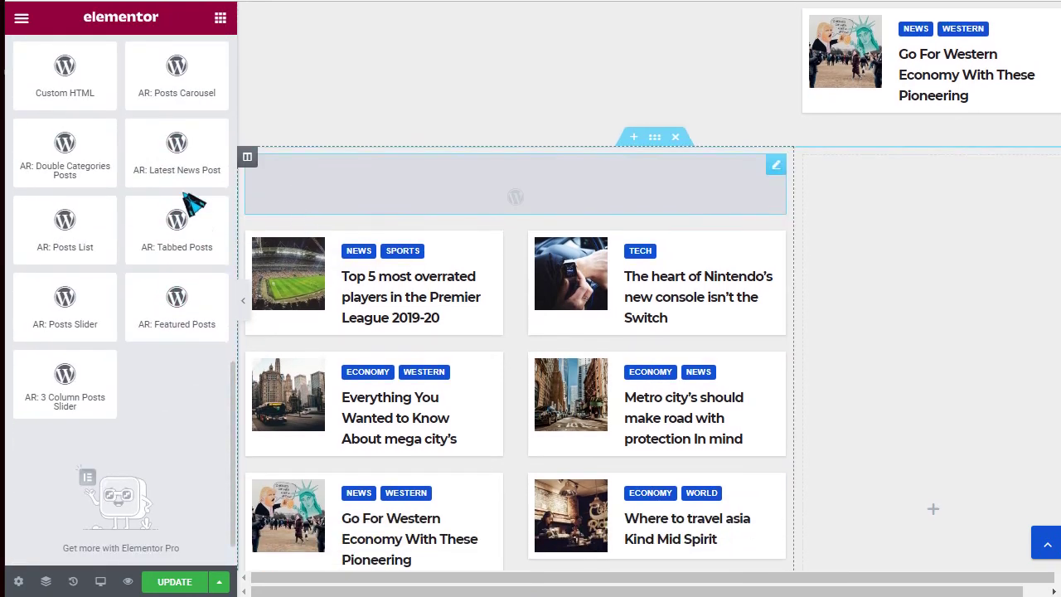
scroll(78, 166, "down", 1)
scroll(81, 213, "up", 2)
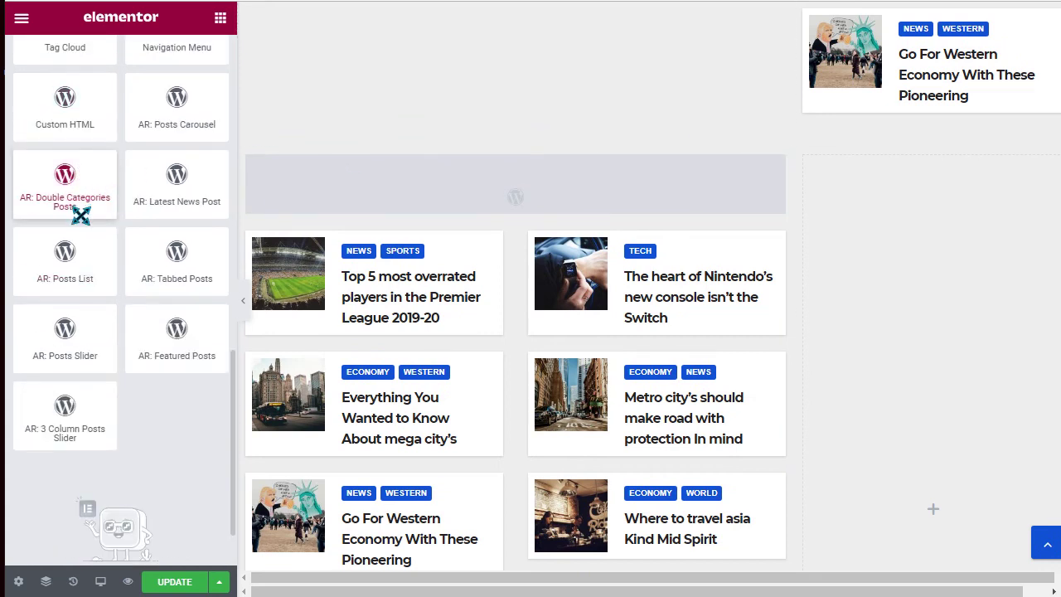
scroll(514, 331, "down", 4)
scroll(559, 351, "down", 5)
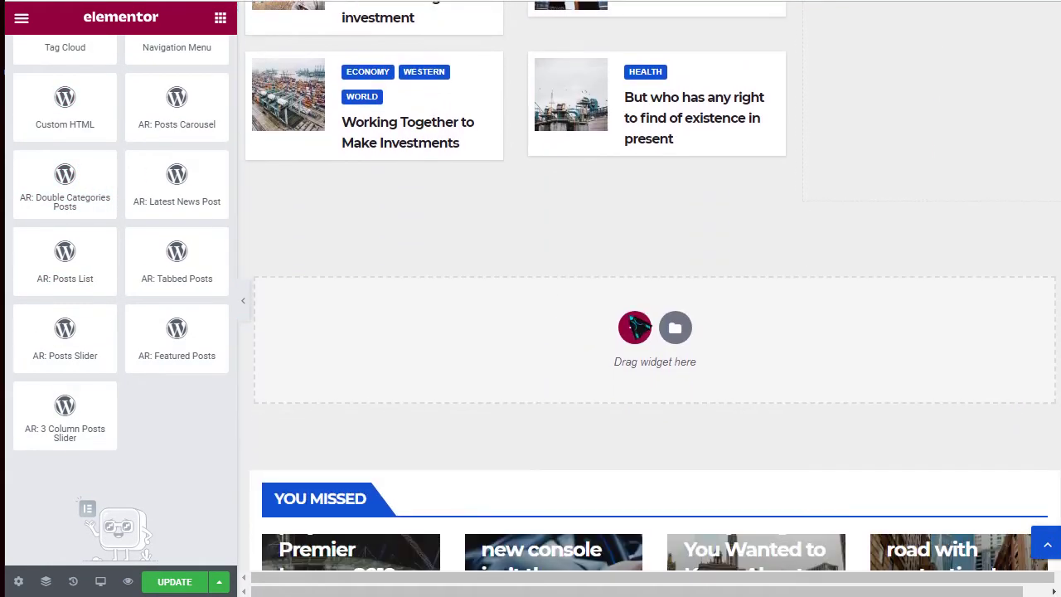
left_click(635, 327)
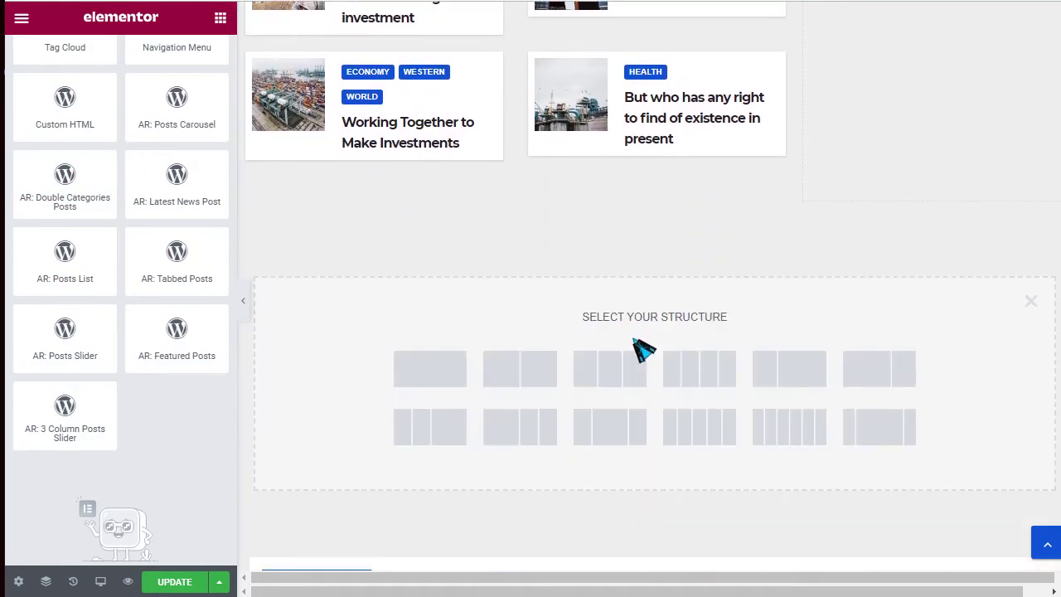
left_click(773, 370)
Place the AR: Double Categories Posts widget in the third section's wide column, with category 1 as Economy and category 2 as Sports
left_click(220, 18)
scroll(165, 361, "down", 10)
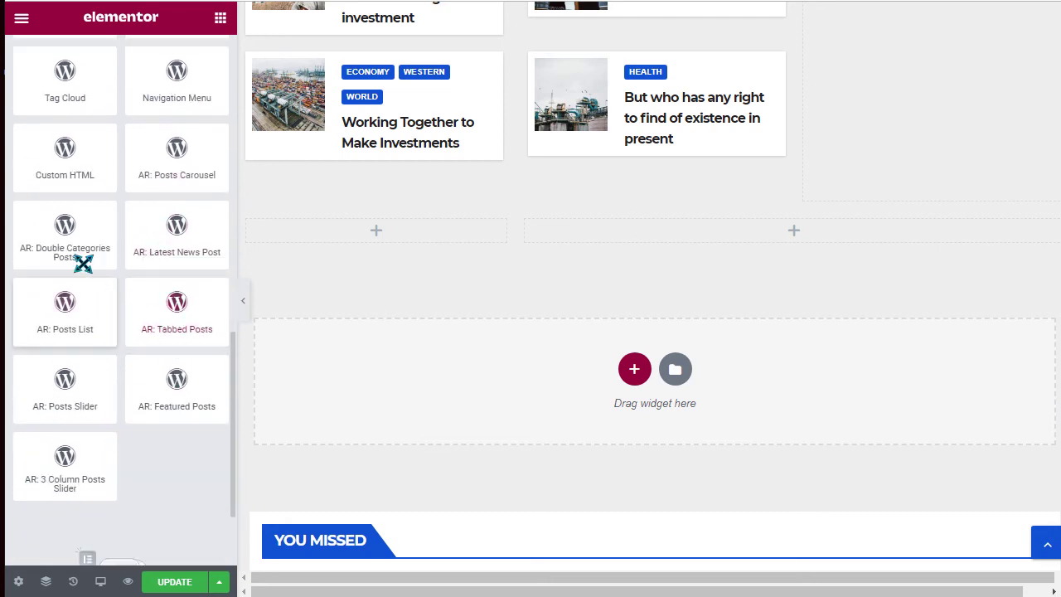
left_click_drag(100, 241, 811, 239)
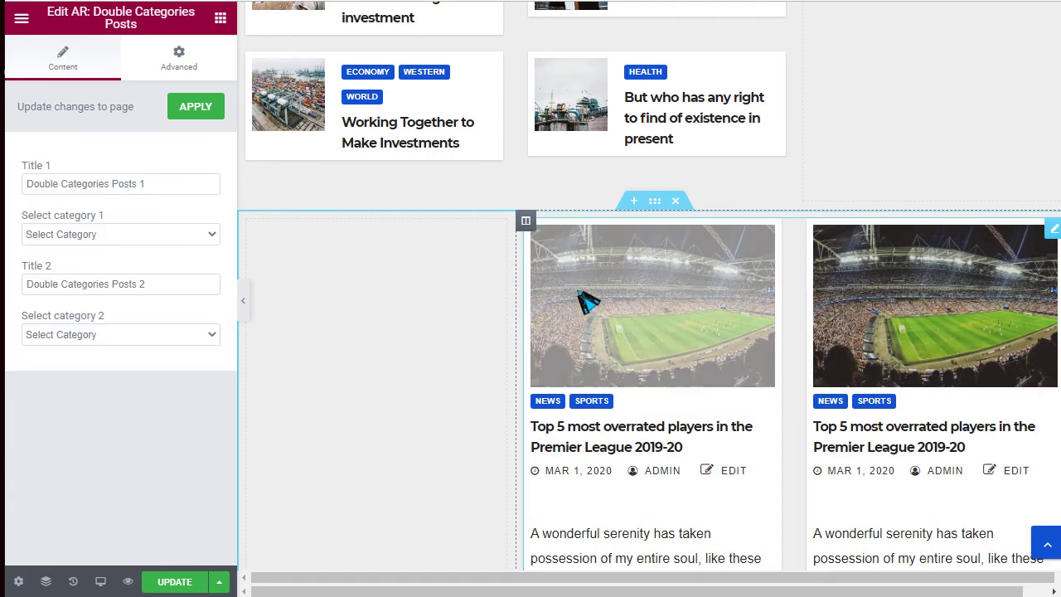
left_click(110, 234)
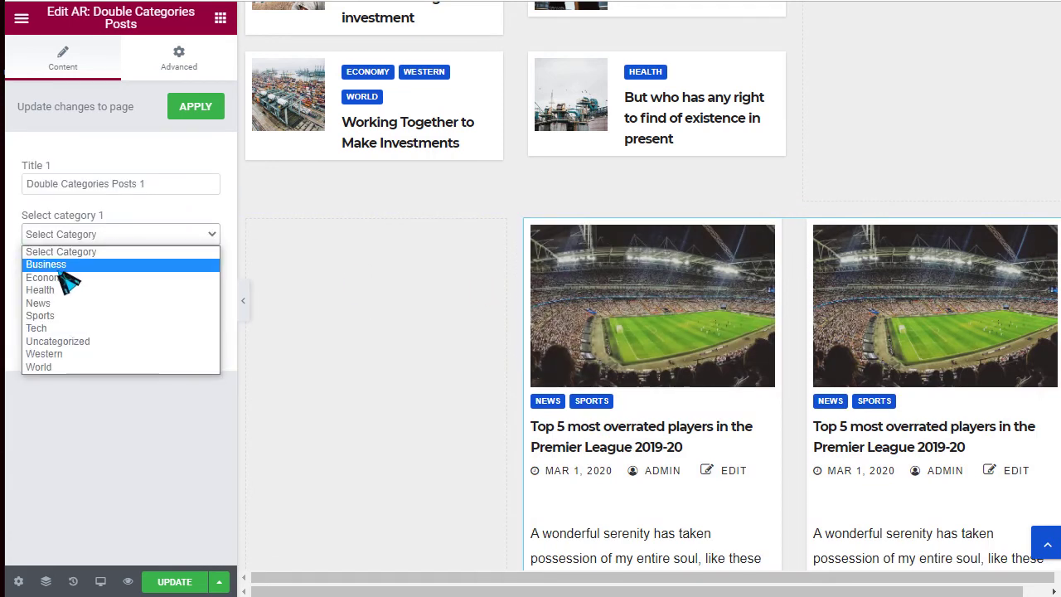
left_click(63, 278)
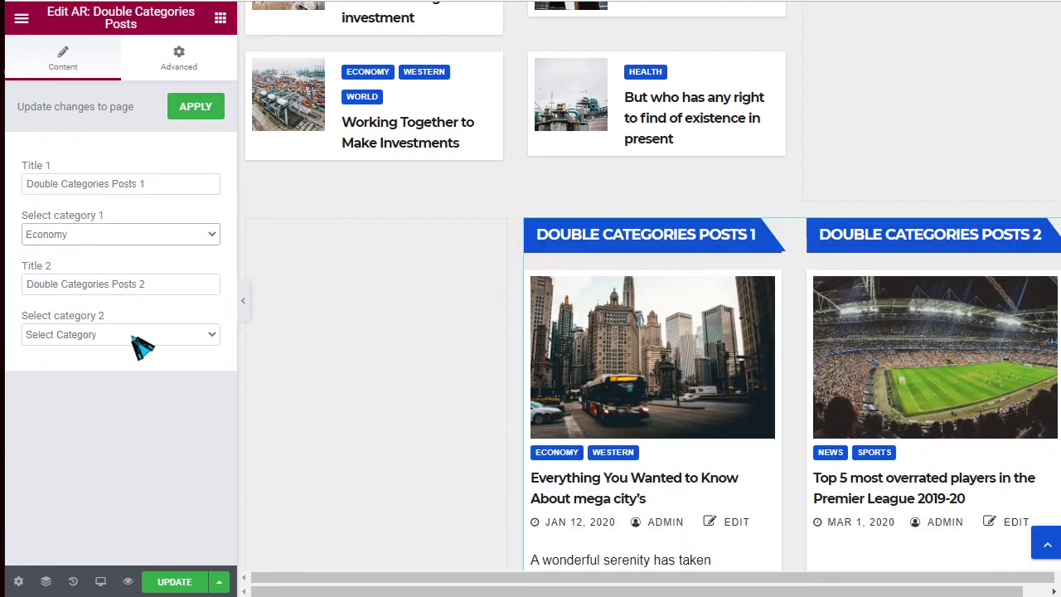
left_click(133, 338)
left_click(68, 416)
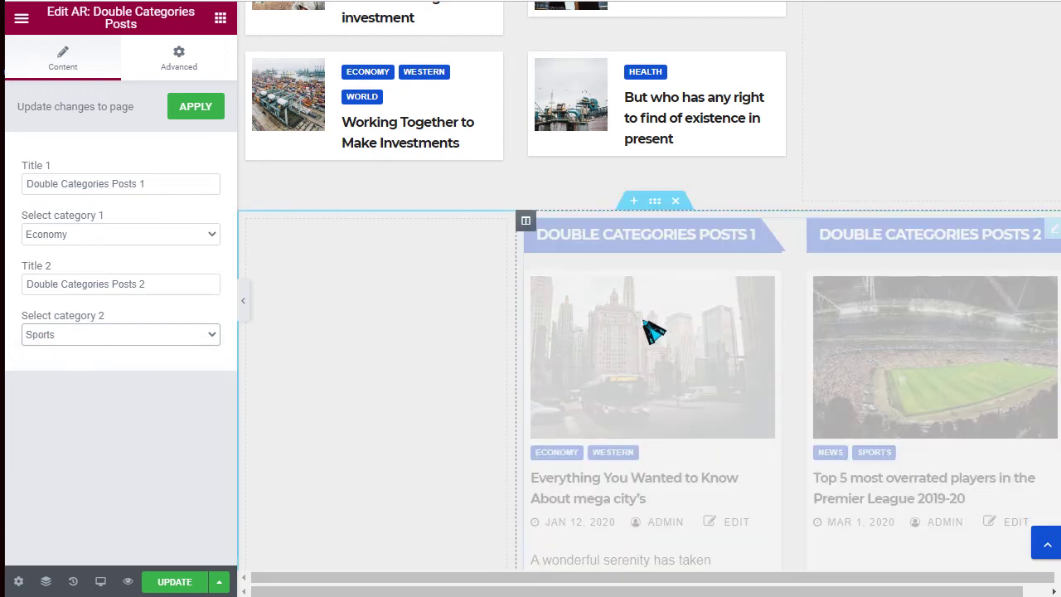
Reset category 2 of the Double Categories Posts widget to the unfiltered Select Category option
scroll(651, 332, "down", 6)
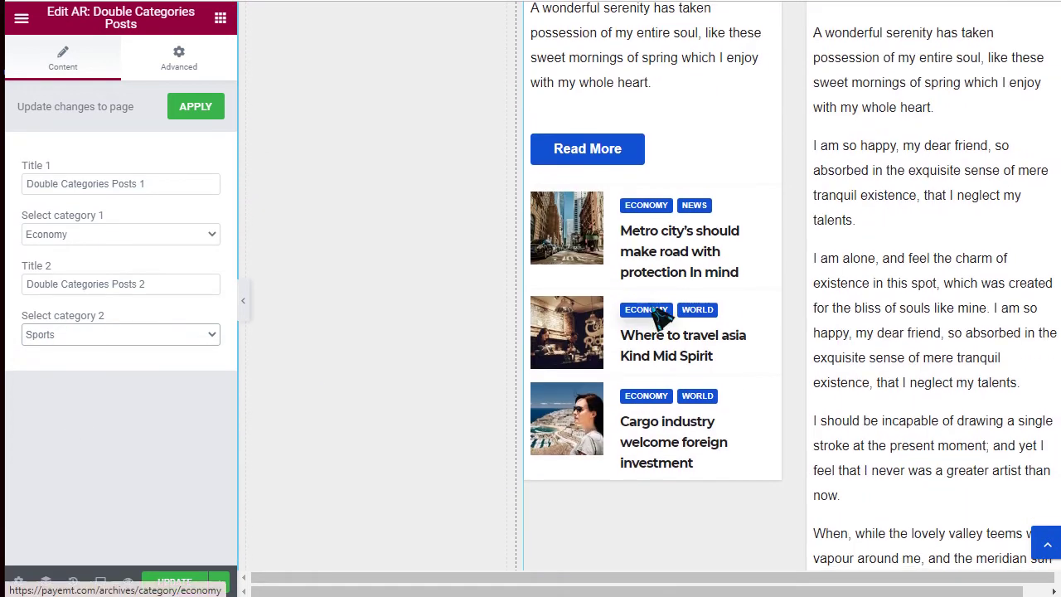
scroll(921, 349, "up", 3)
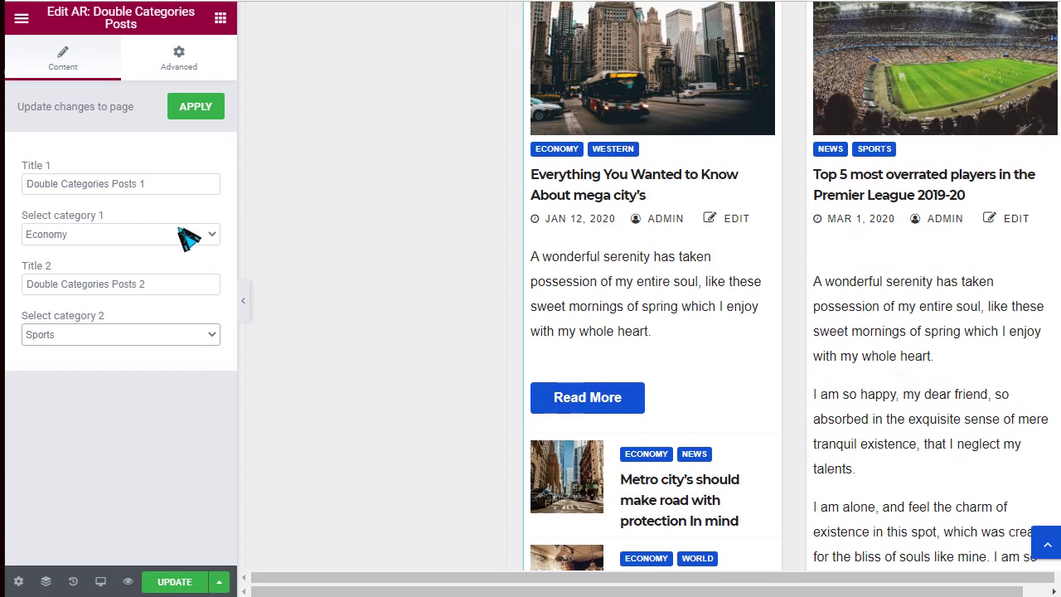
left_click(97, 336)
left_click(91, 352)
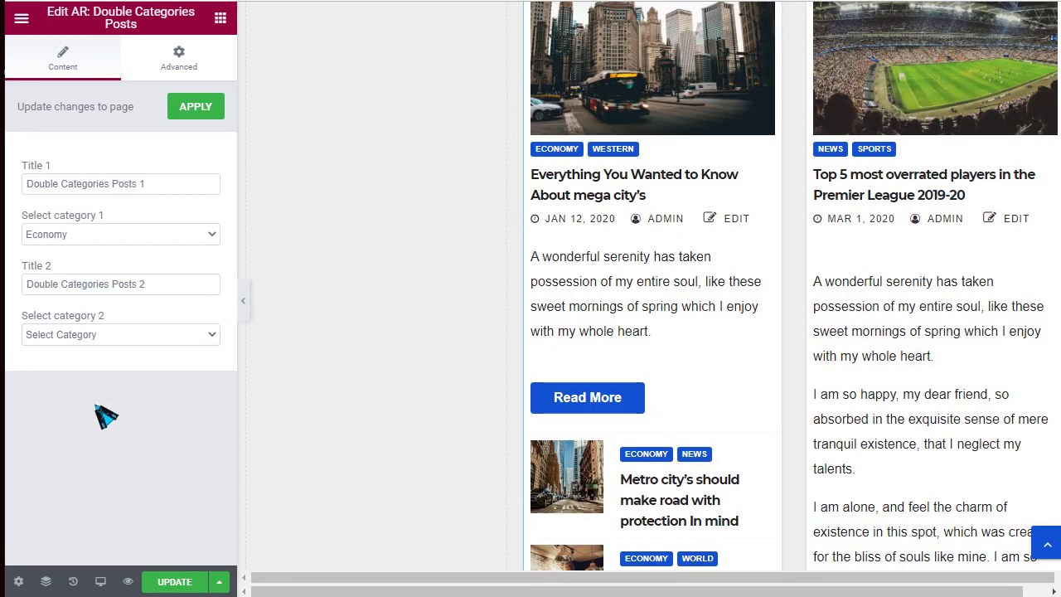
Add a single-column section below the third section of the Home page
scroll(504, 337, "down", 5)
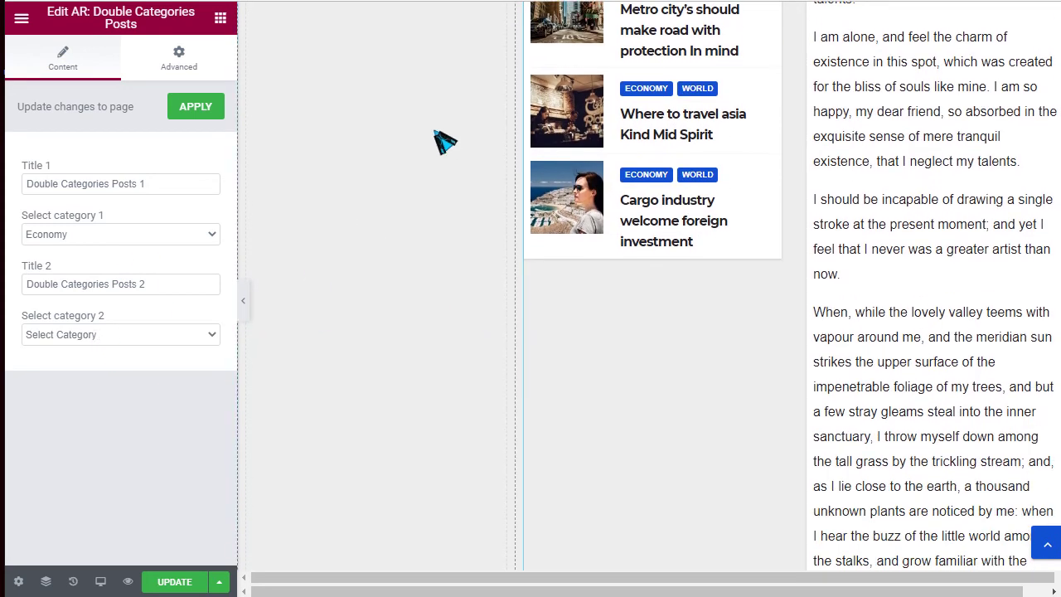
scroll(518, 363, "down", 10)
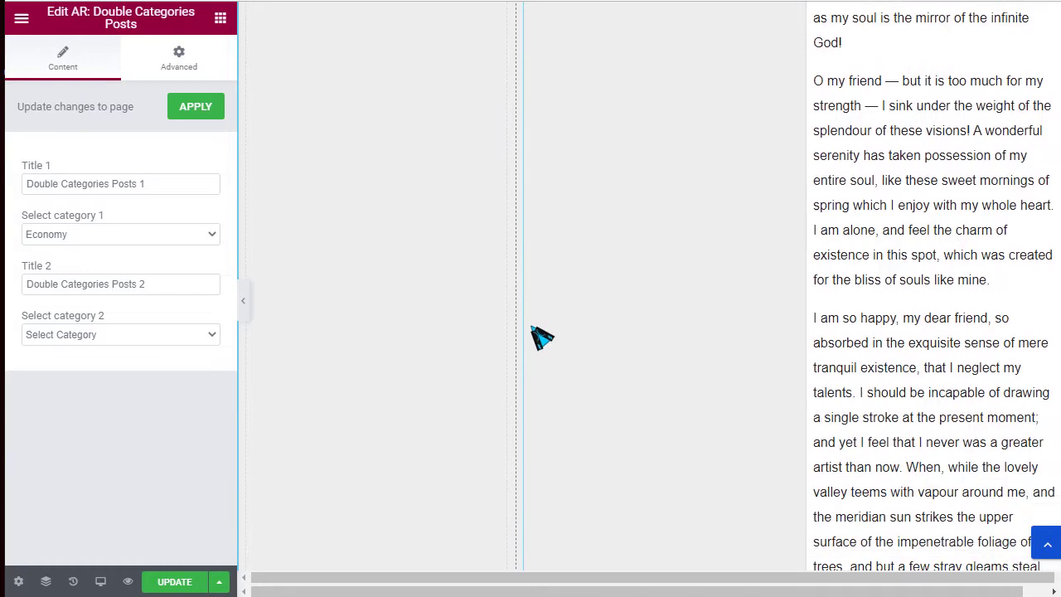
scroll(543, 333, "down", 8)
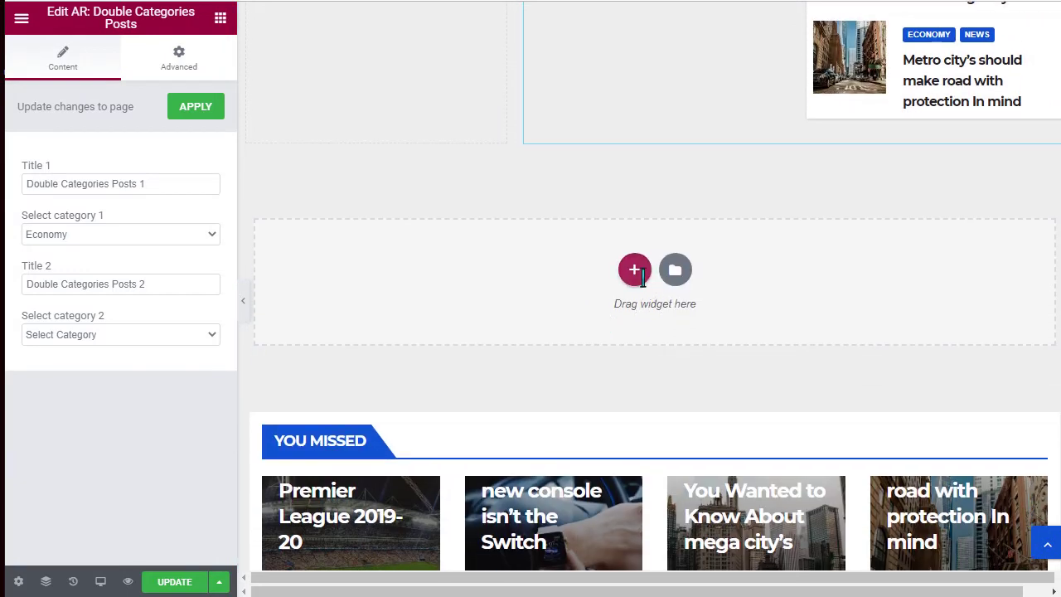
left_click(635, 269)
left_click(421, 311)
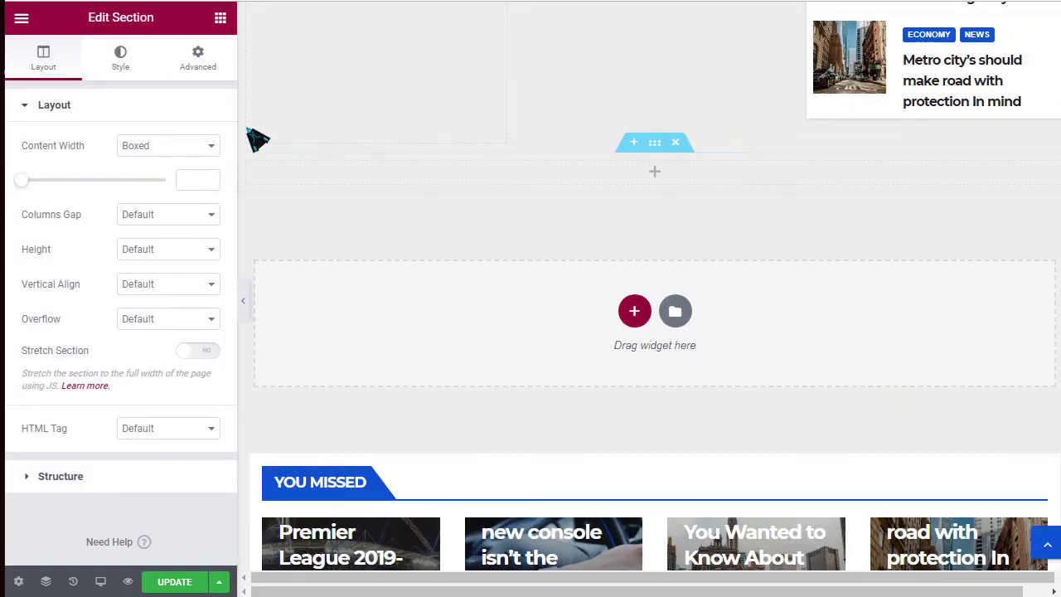
Place the AR: Posts Carousel widget in the empty single-column section
left_click(220, 18)
scroll(208, 356, "down", 5)
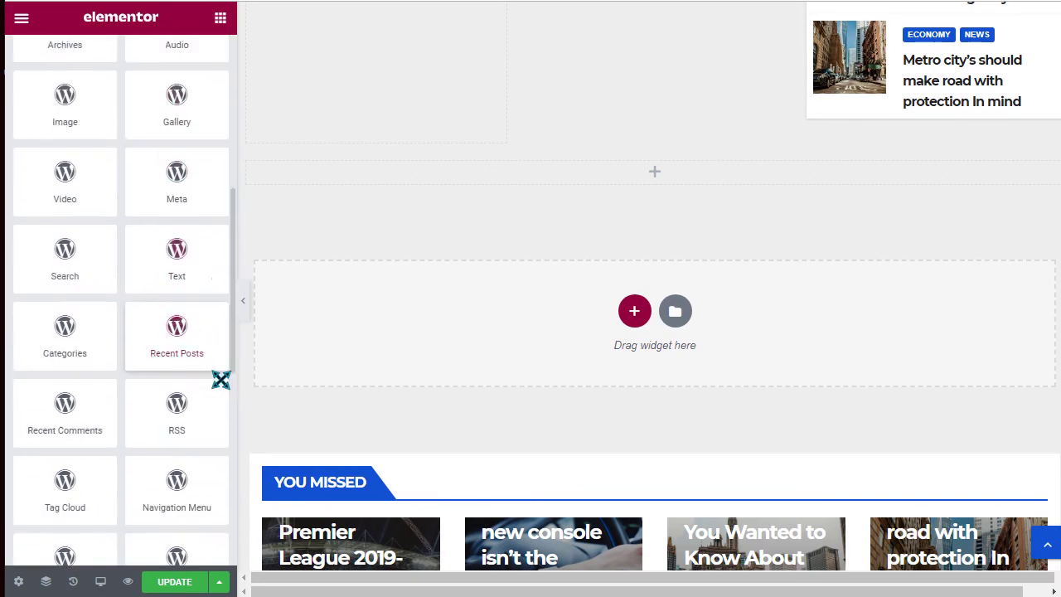
scroll(221, 380, "down", 3)
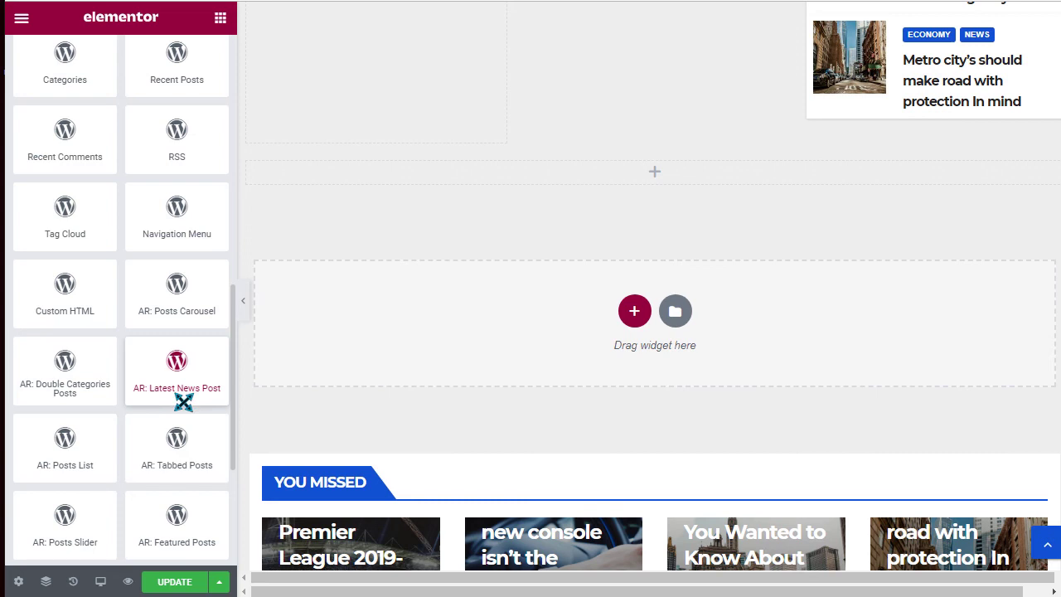
left_click_drag(184, 300, 655, 180)
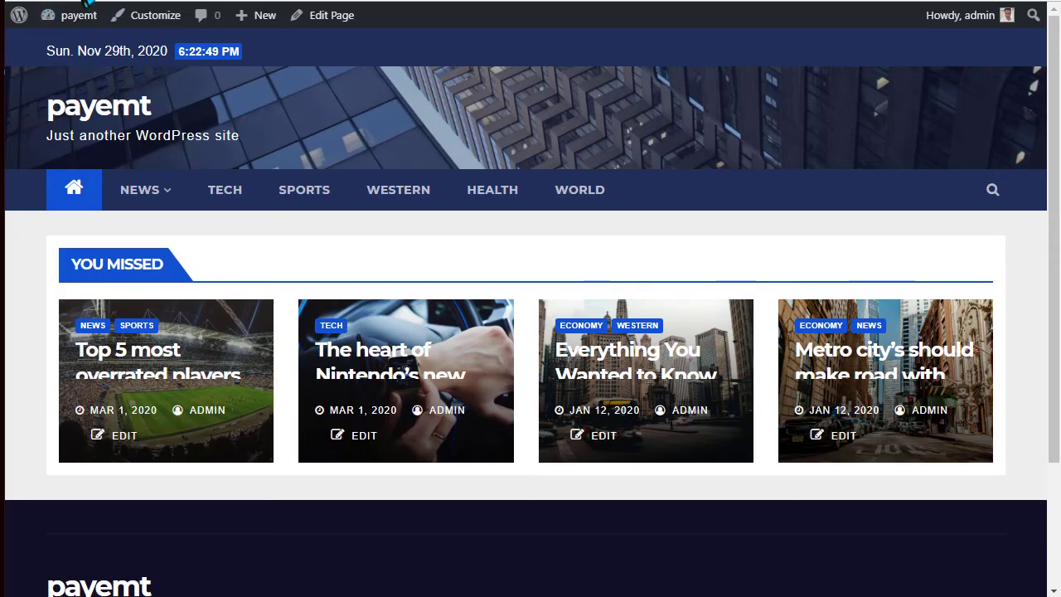
Reload the live Home page and check the top slider, the recent posts beside it and the three-column posts slider
key("F5")
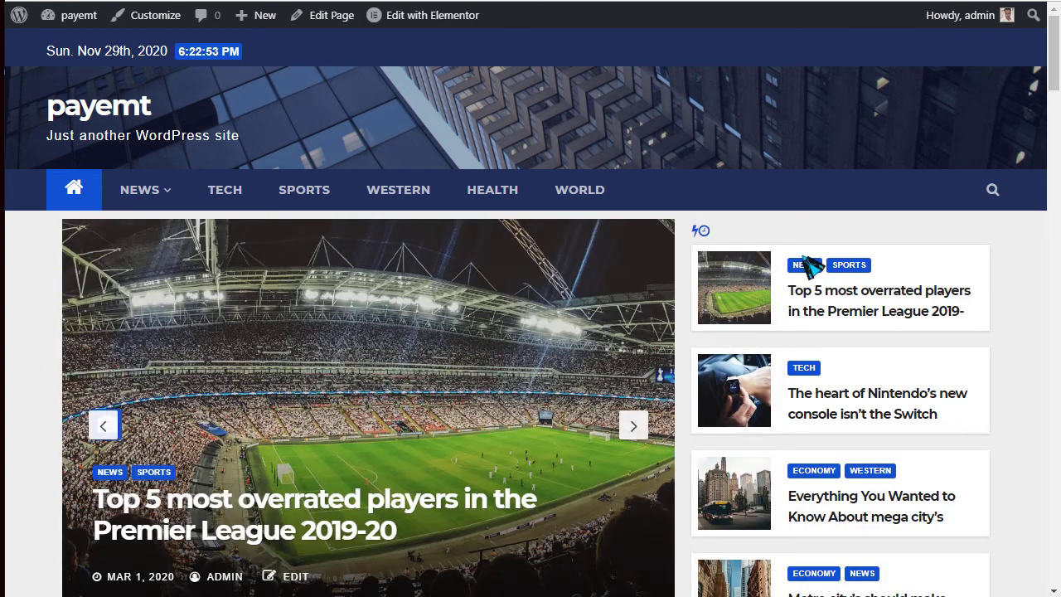
scroll(754, 271, "down", 6)
scroll(823, 273, "down", 2)
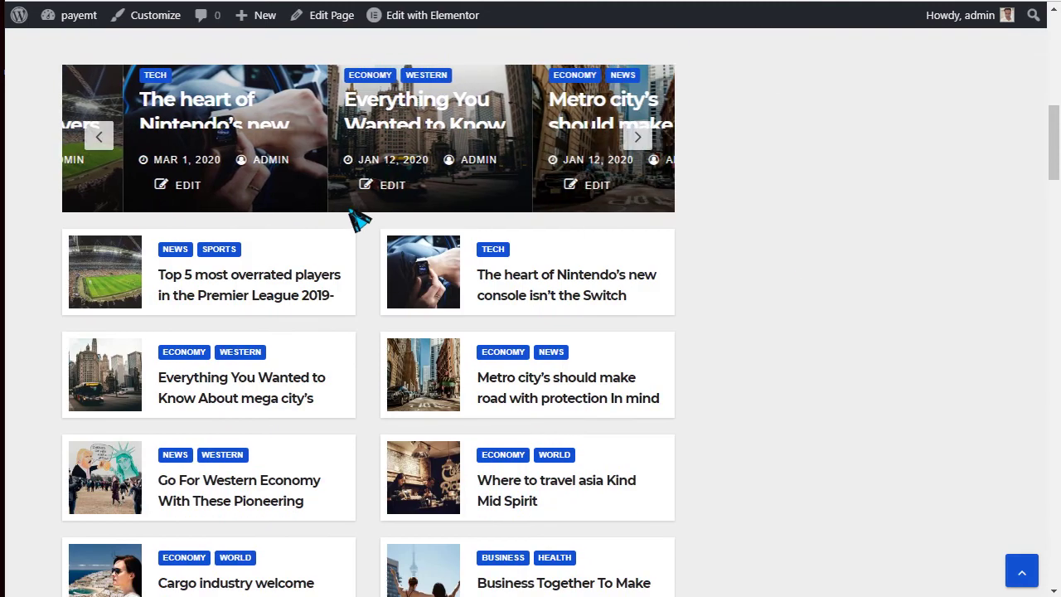
left_click(631, 139)
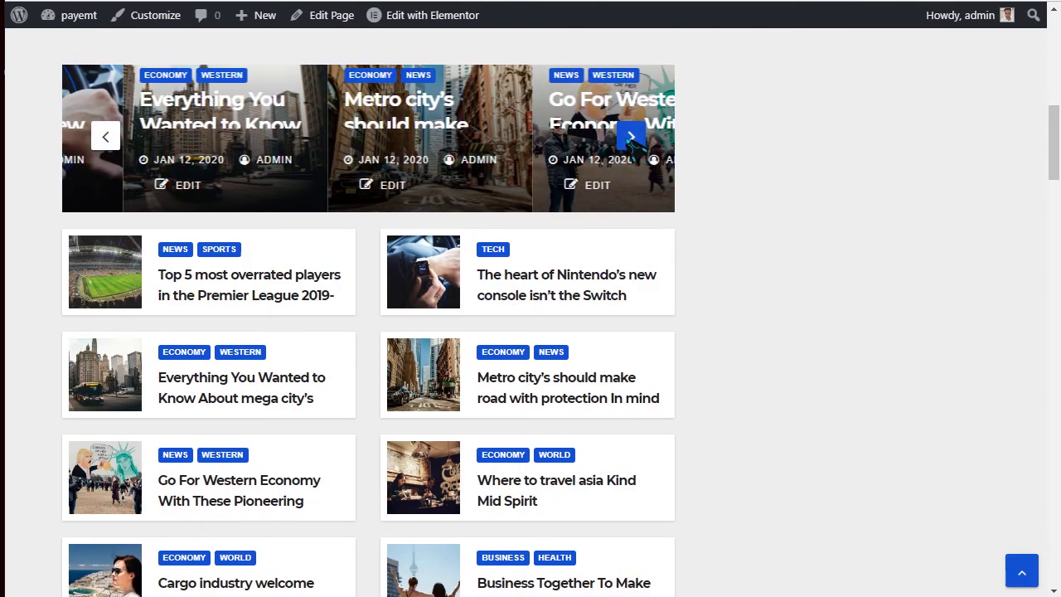
scroll(448, 197, "up", 1)
scroll(644, 137, "up", 4)
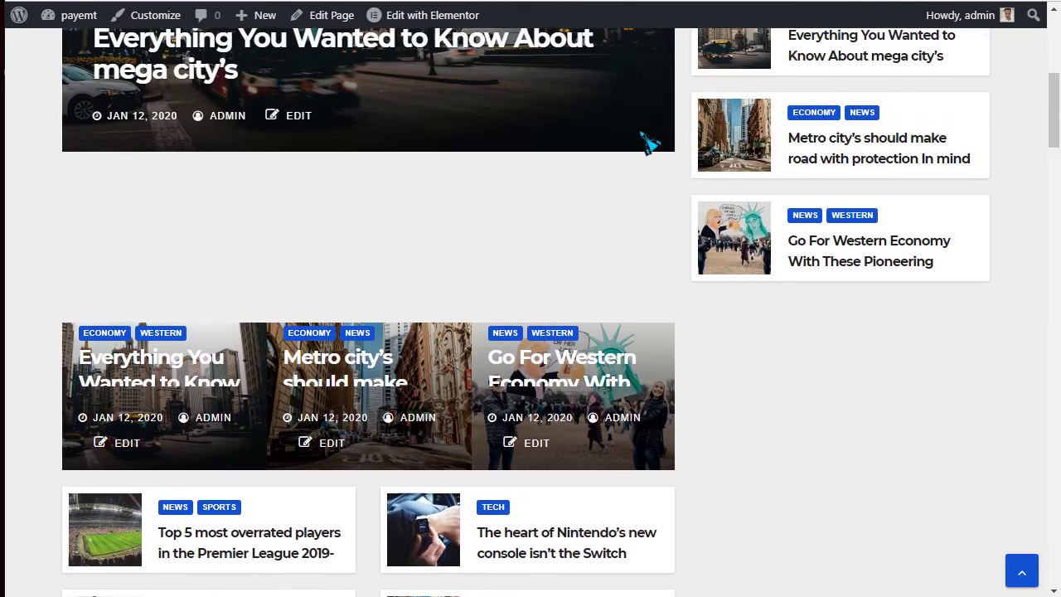
scroll(652, 242, "down", 2)
scroll(655, 273, "down", 2)
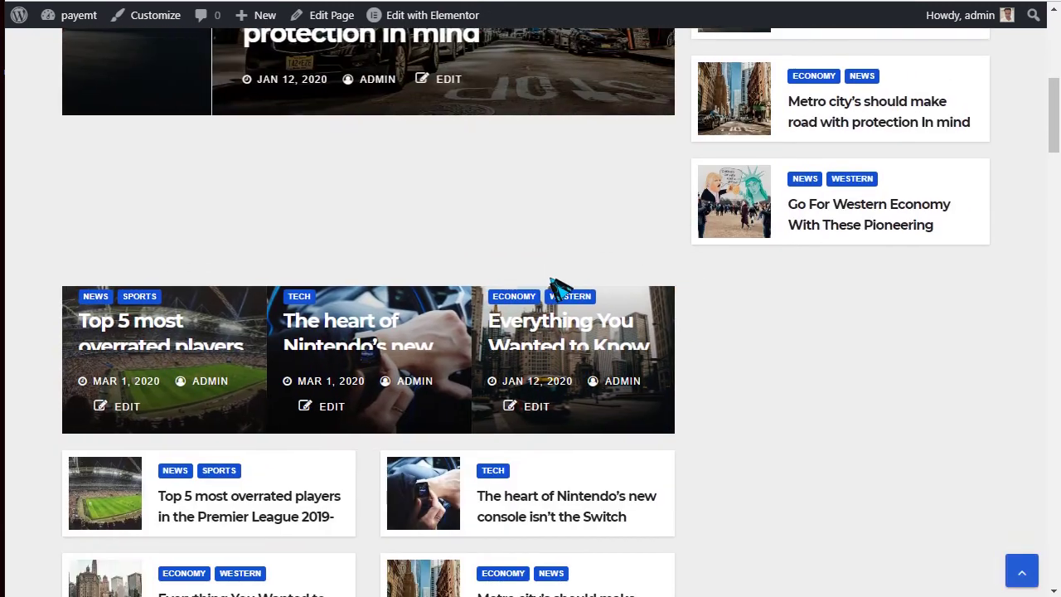
Review the posts list, the double categories columns and the full-width posts carousel on the live Home page
scroll(540, 242, "down", 5)
scroll(547, 251, "down", 5)
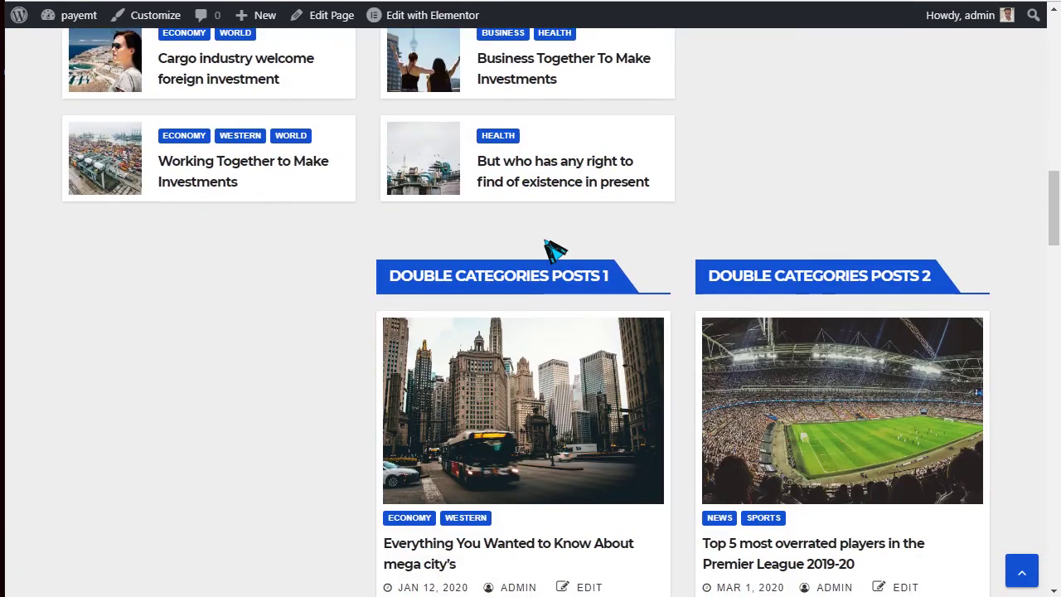
scroll(279, 325, "down", 2)
scroll(253, 304, "down", 5)
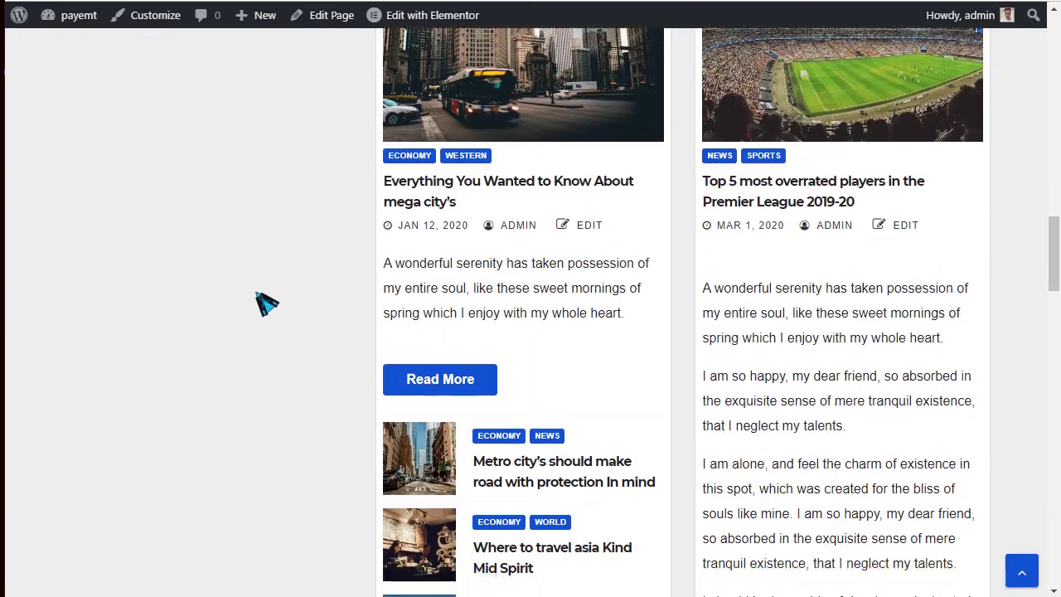
scroll(272, 303, "down", 10)
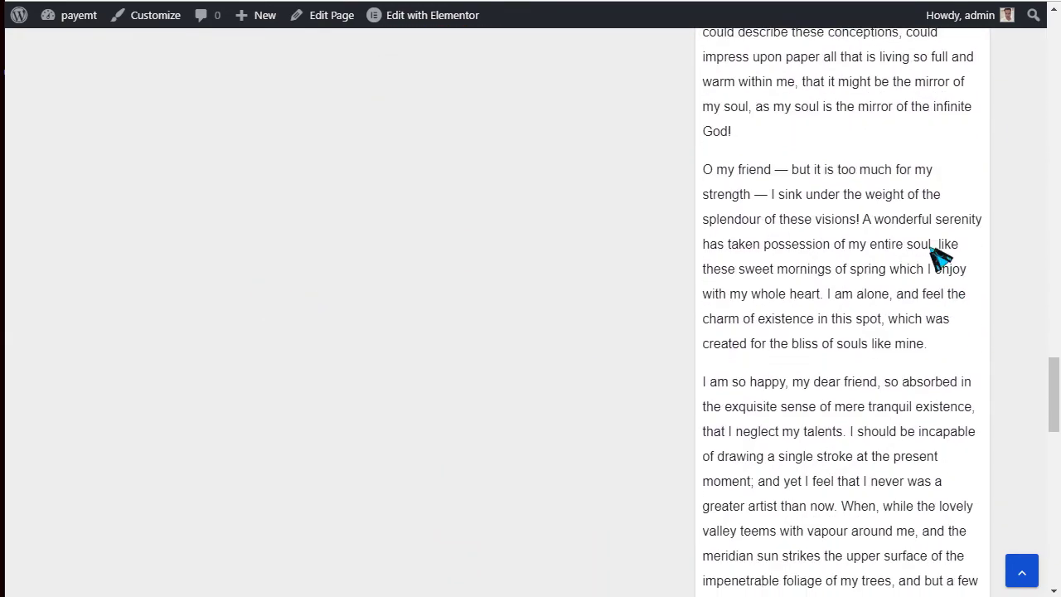
left_click_drag(1053, 407, 1058, 504)
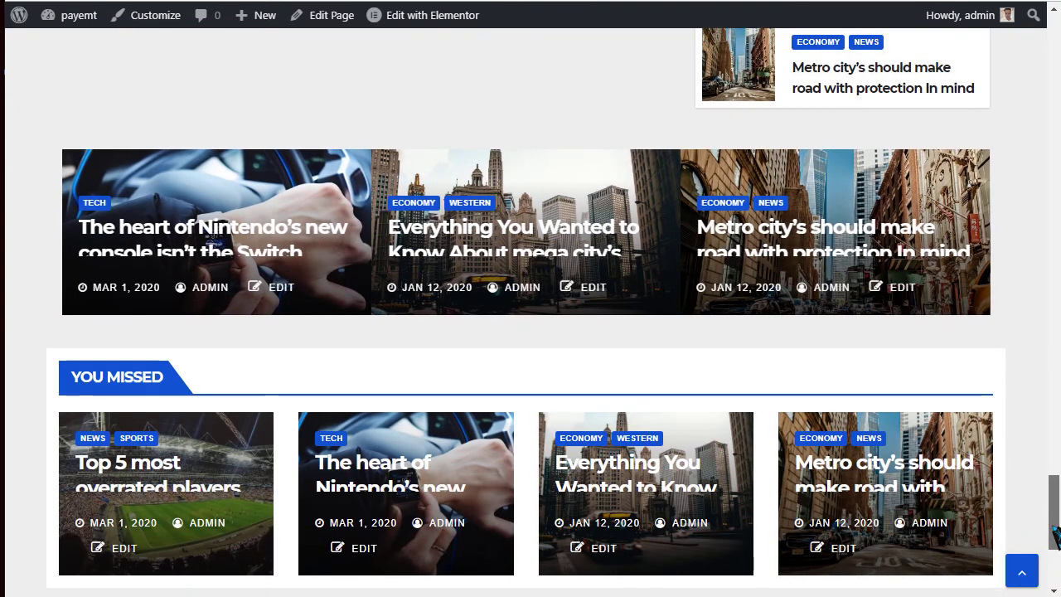
left_click_drag(1059, 496, 1050, 33)
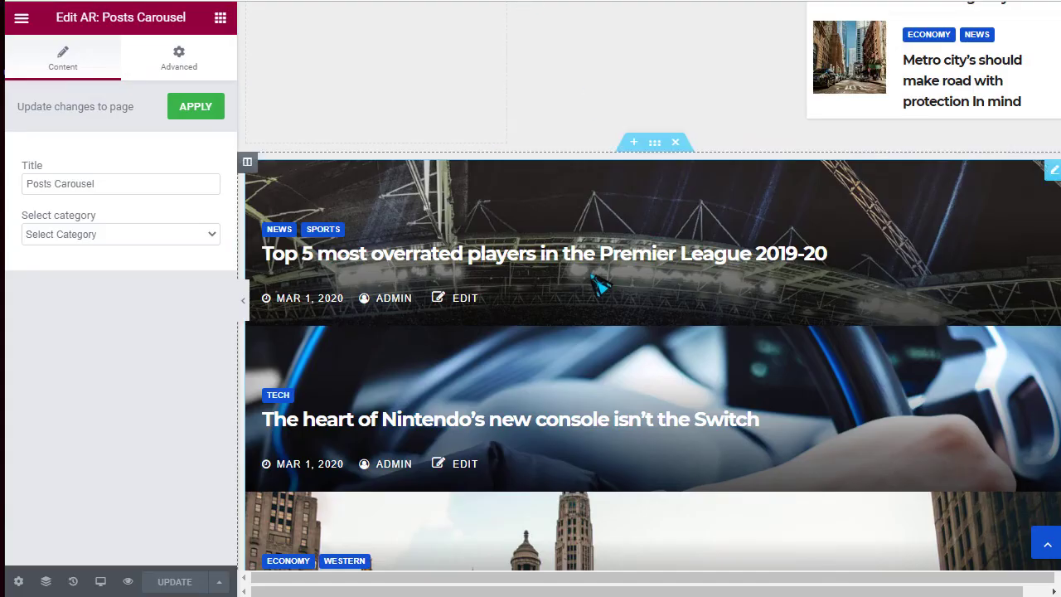
Reopen the Double Categories Posts widget and set its category 1 to Health
scroll(600, 287, "up", 10)
scroll(581, 323, "up", 8)
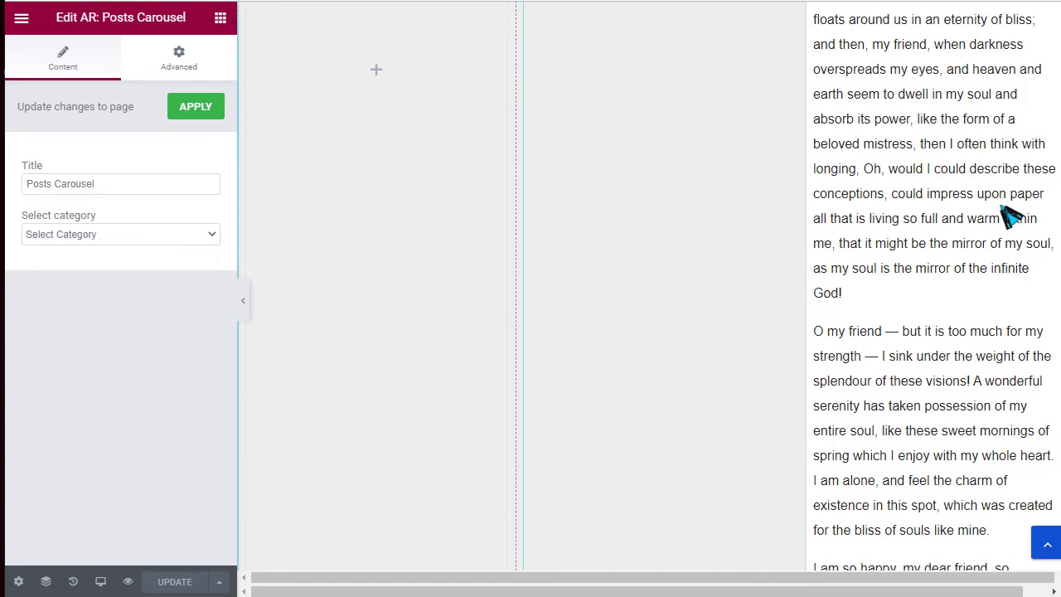
left_click(1011, 218)
scroll(706, 268, "up", 2)
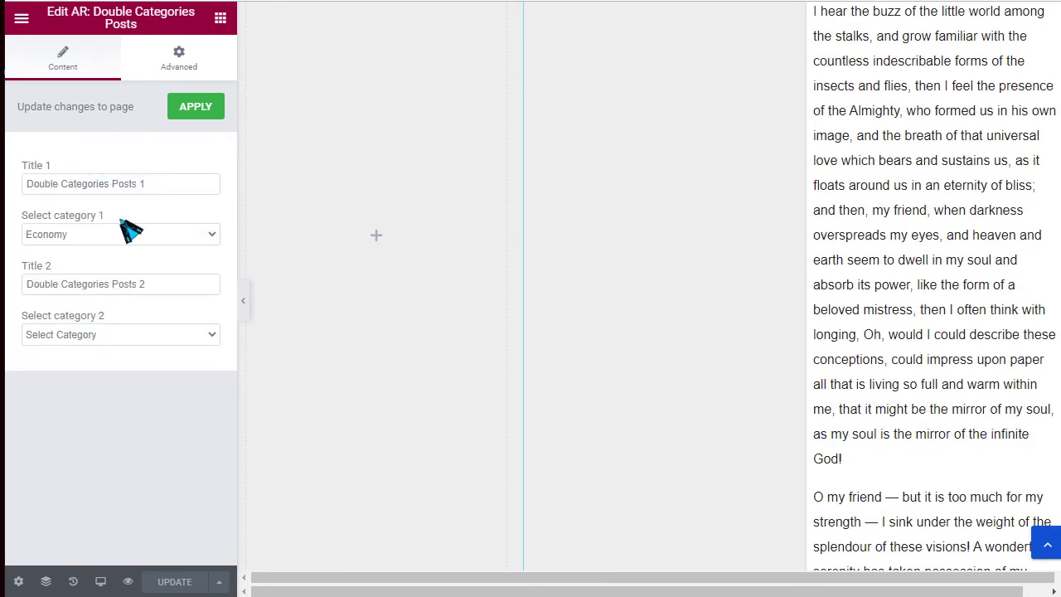
left_click(146, 229)
left_click(113, 251)
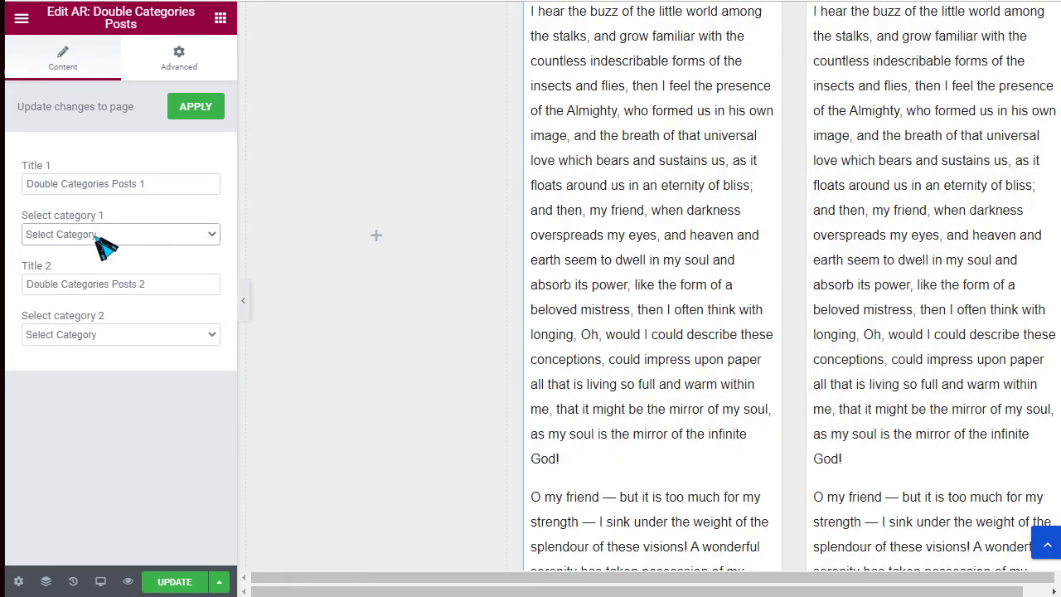
left_click(96, 238)
left_click(94, 264)
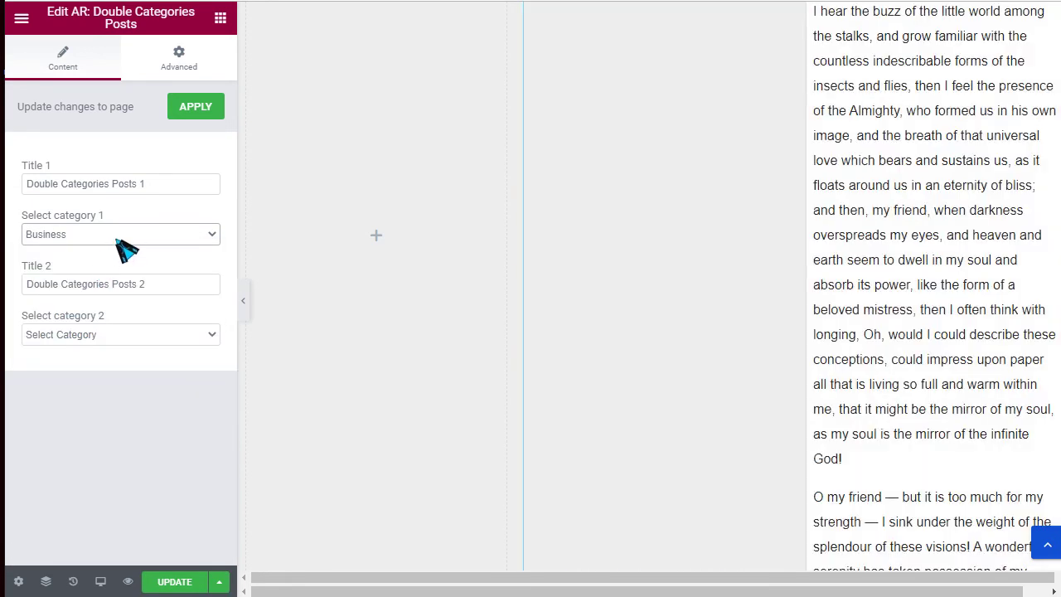
left_click(124, 241)
left_click(87, 292)
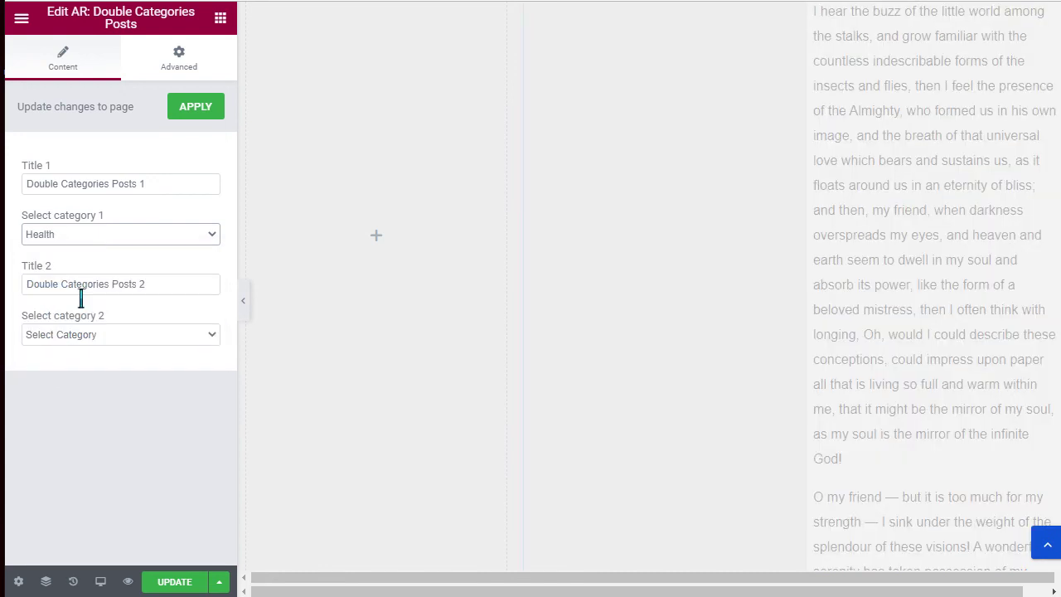
Set category 2 of the Double Categories Posts widget to Health and compare both post columns
scroll(547, 419, "up", 10)
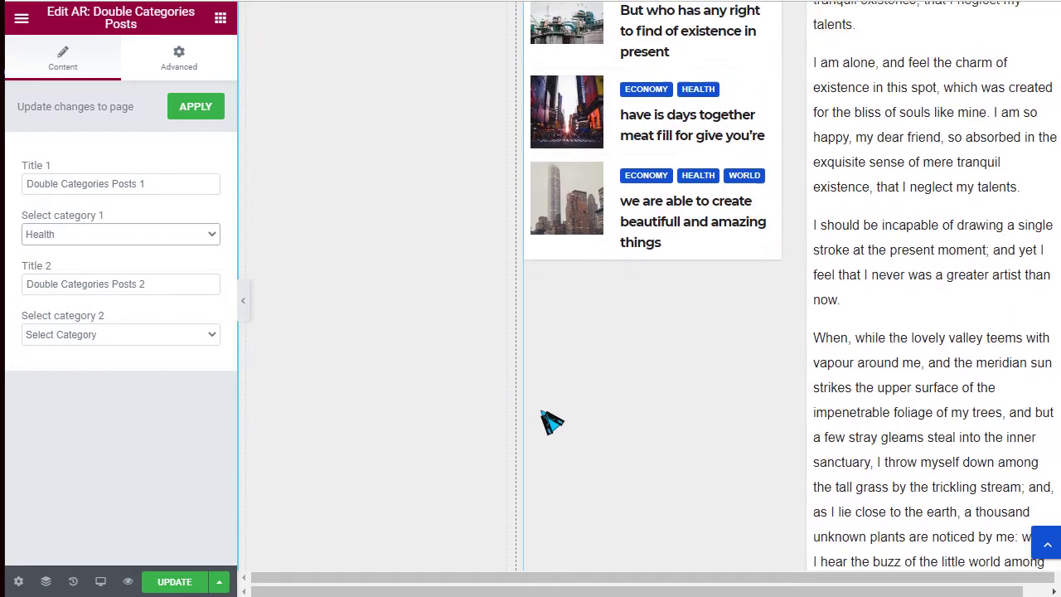
left_click(108, 336)
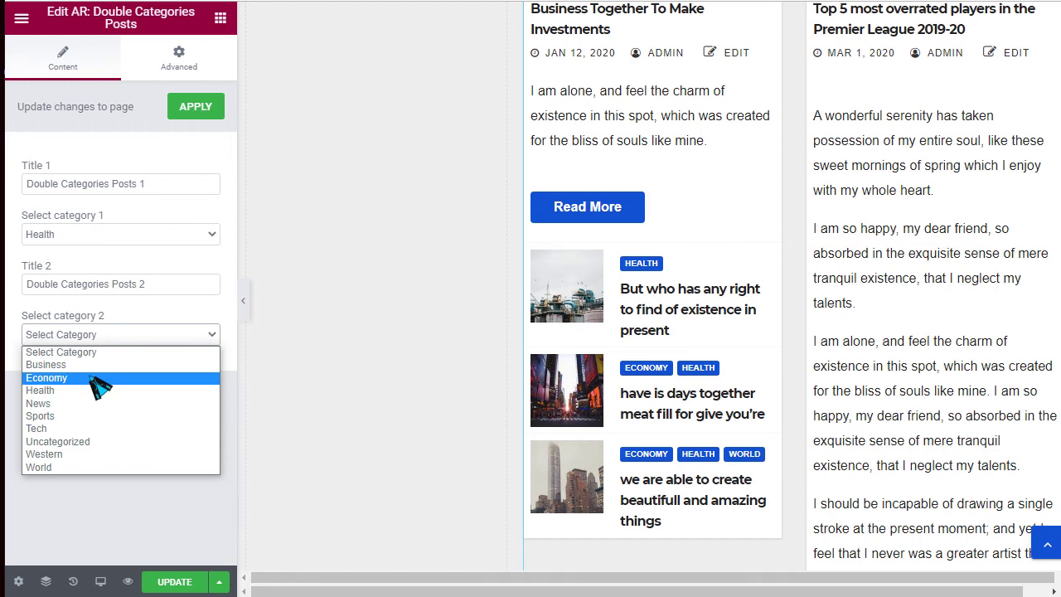
left_click(91, 392)
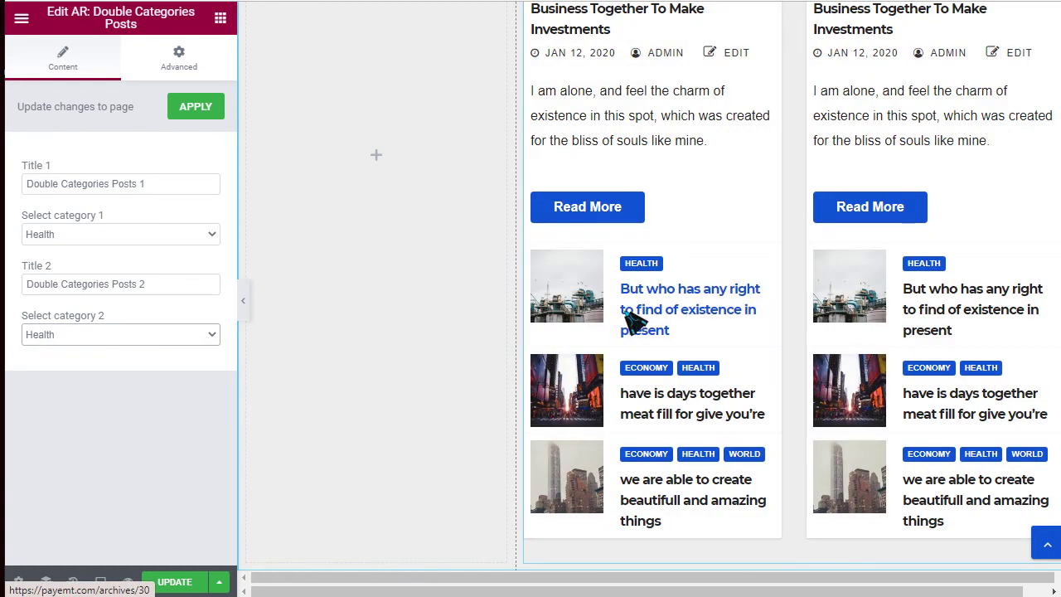
scroll(834, 280, "up", 3)
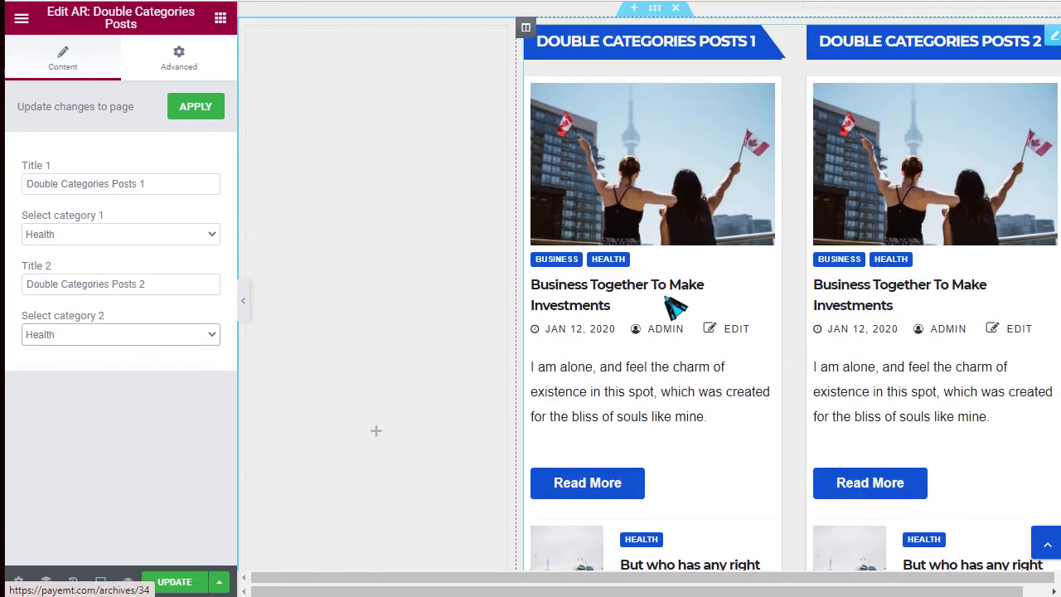
scroll(673, 303, "up", 2)
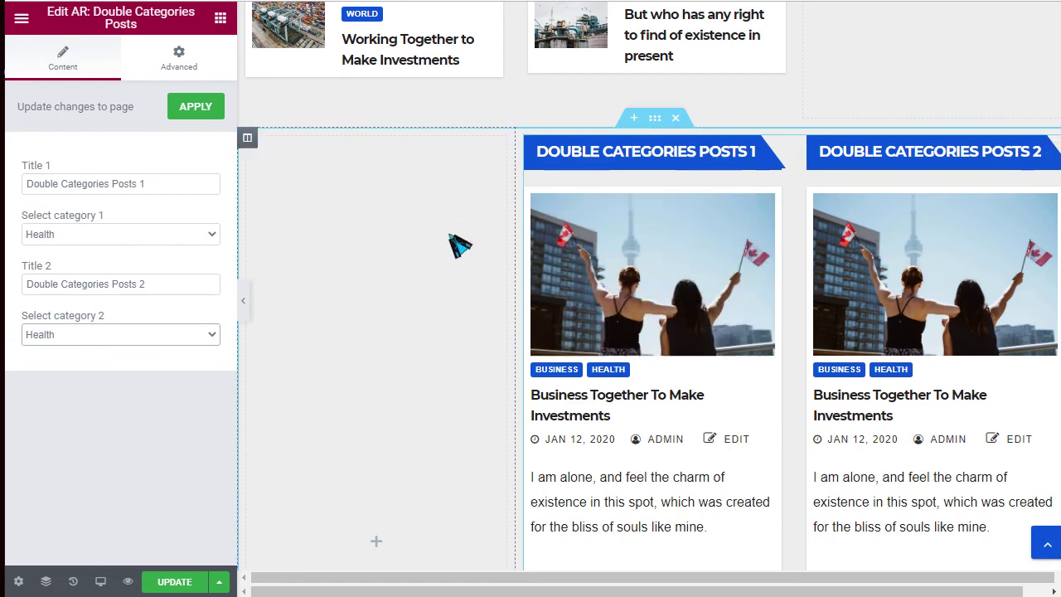
Try the AR: Latest News Post widget in the third section's narrow first column and delete it again
left_click(220, 20)
scroll(79, 375, "down", 8)
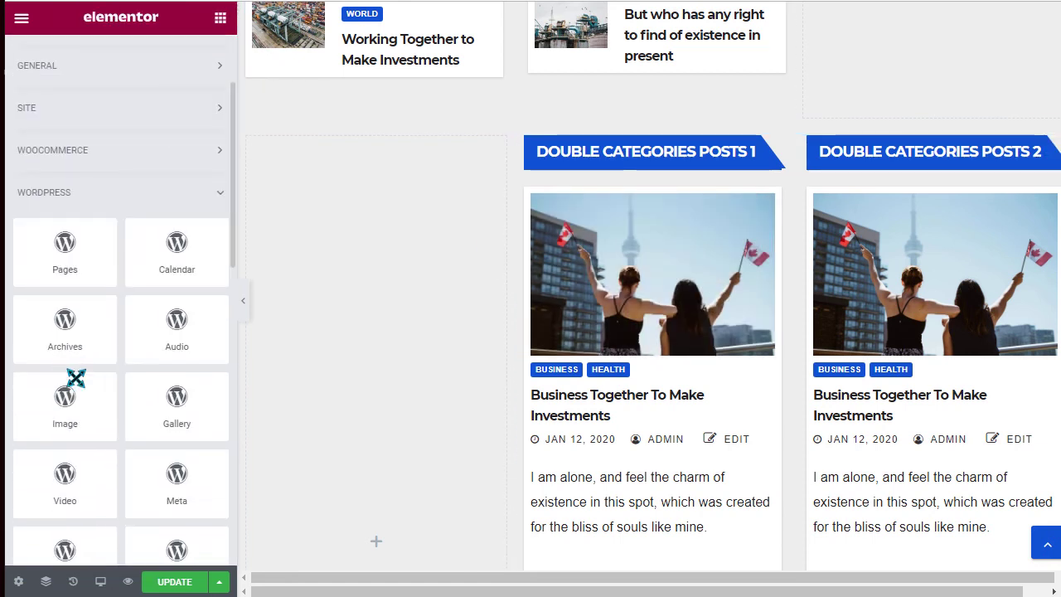
scroll(86, 378, "down", 1)
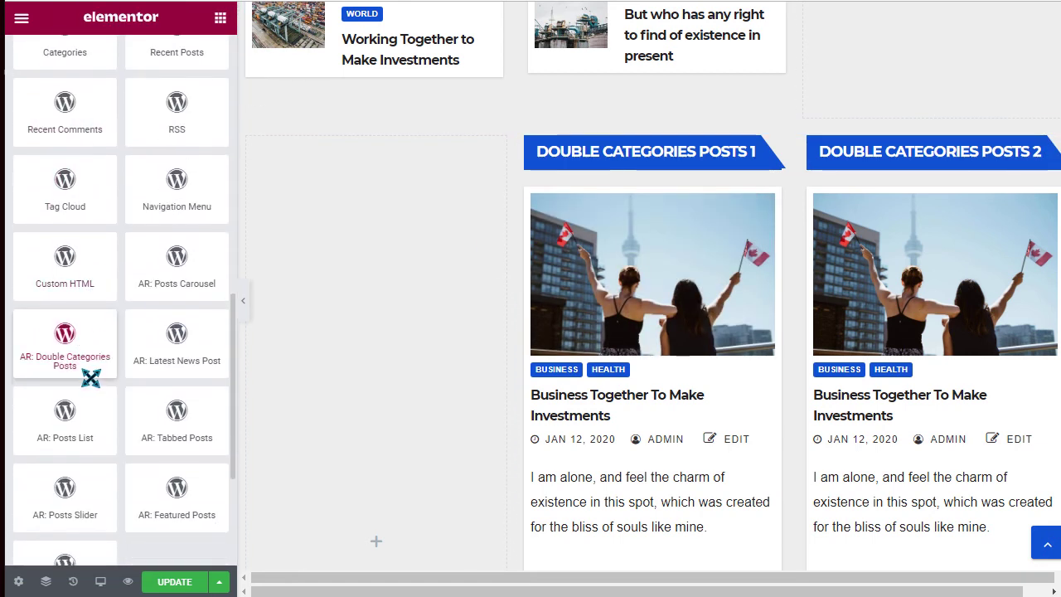
left_click_drag(192, 340, 405, 270)
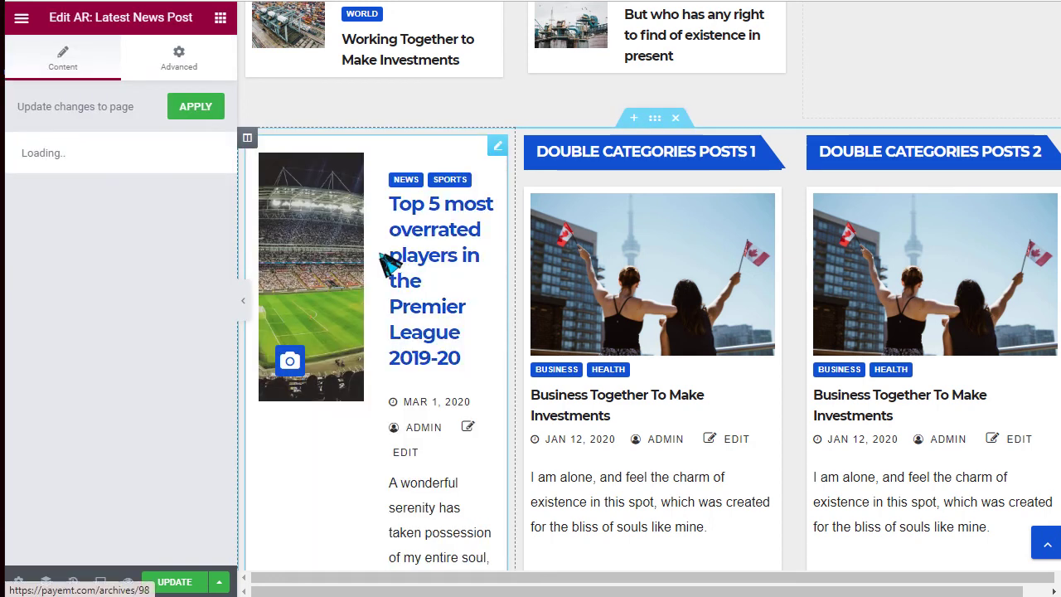
scroll(398, 282, "down", 2)
scroll(391, 296, "up", 1)
right_click(390, 197)
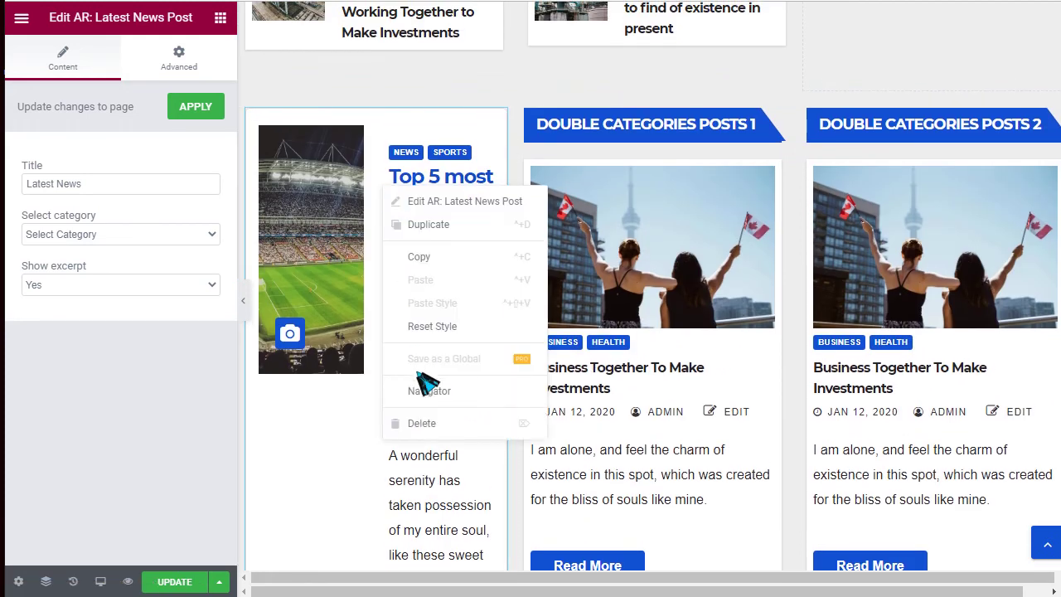
left_click(424, 429)
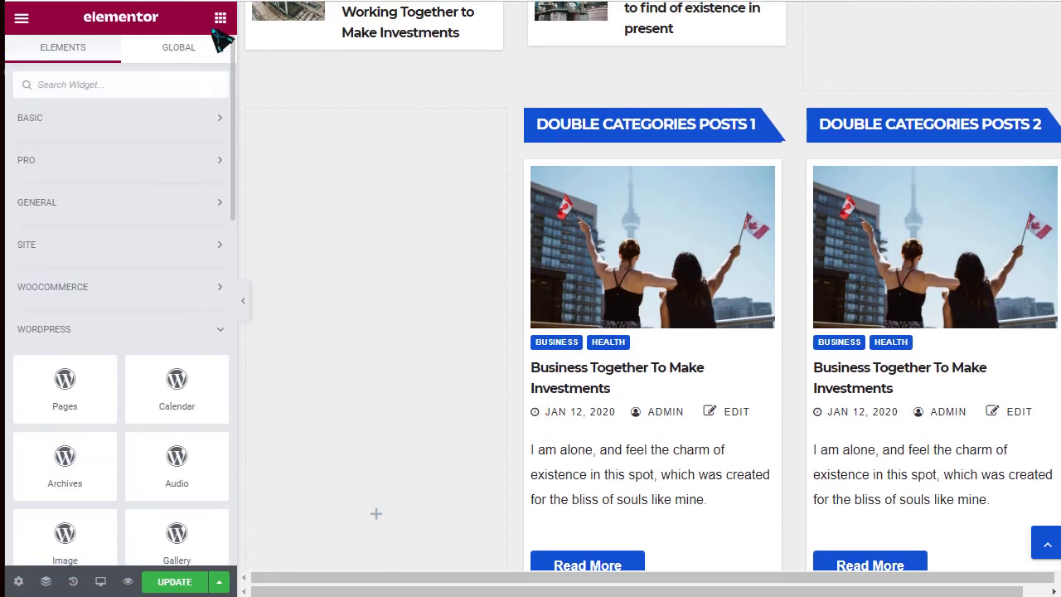
Add the AR: Posts List widget to the empty first column beside the two double categories post columns and check its layout
scroll(166, 365, "down", 5)
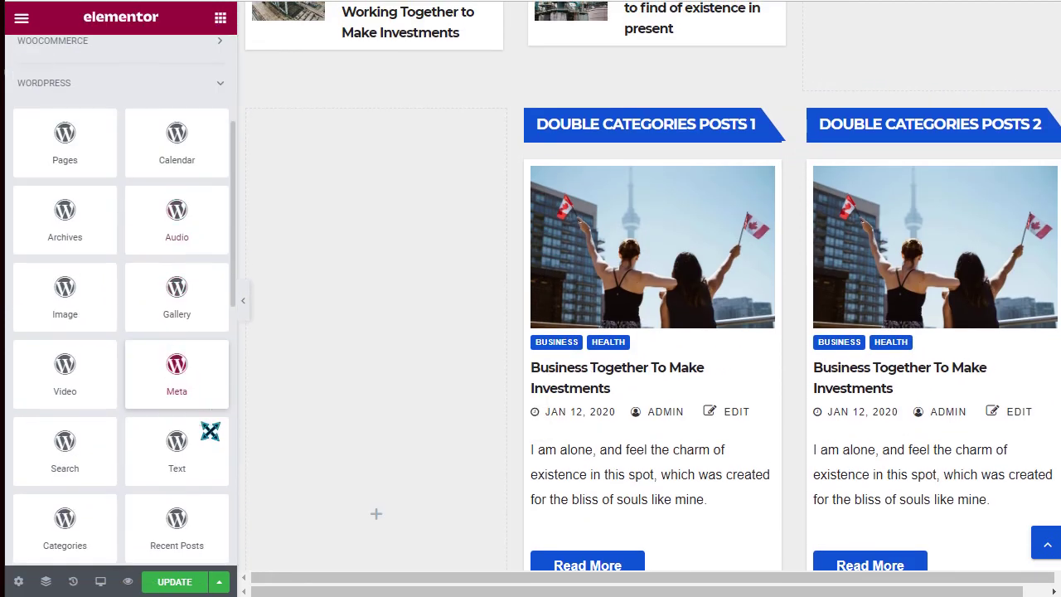
scroll(220, 419, "down", 9)
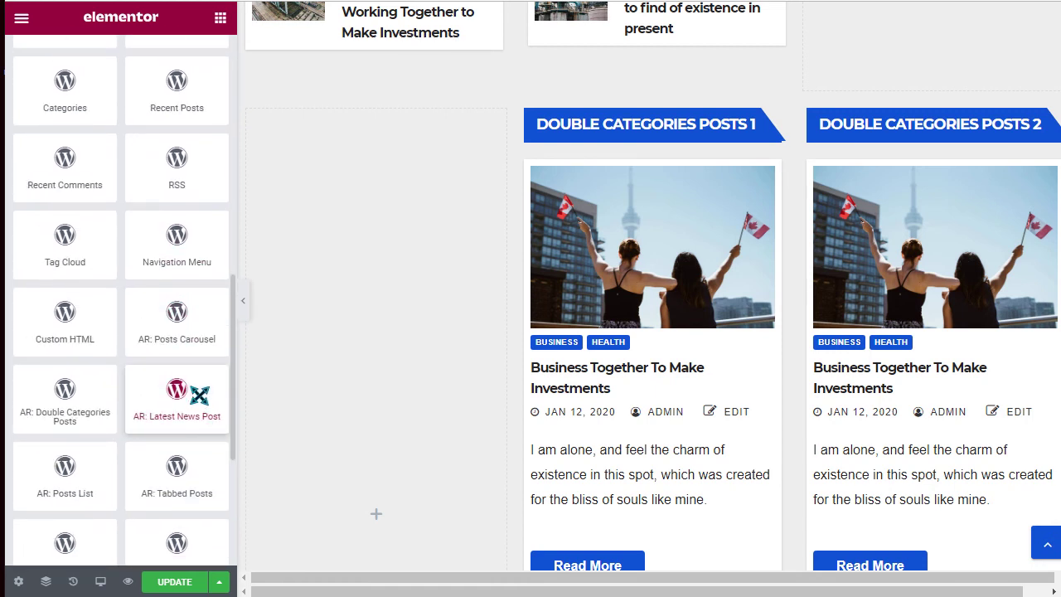
scroll(198, 392, "down", 1)
left_click_drag(74, 437, 361, 263)
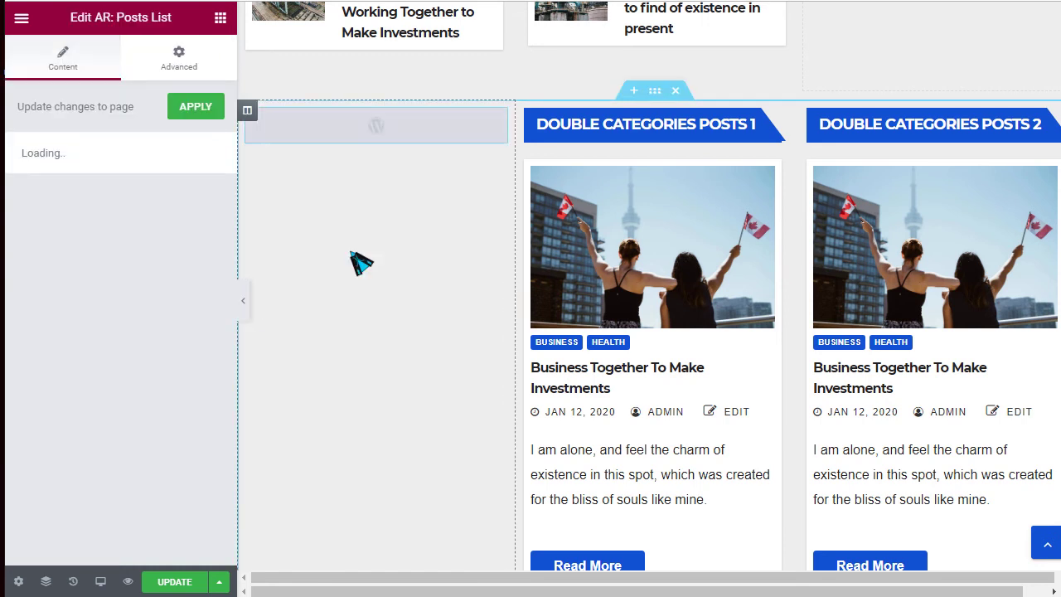
scroll(363, 265, "down", 6)
scroll(369, 290, "down", 3)
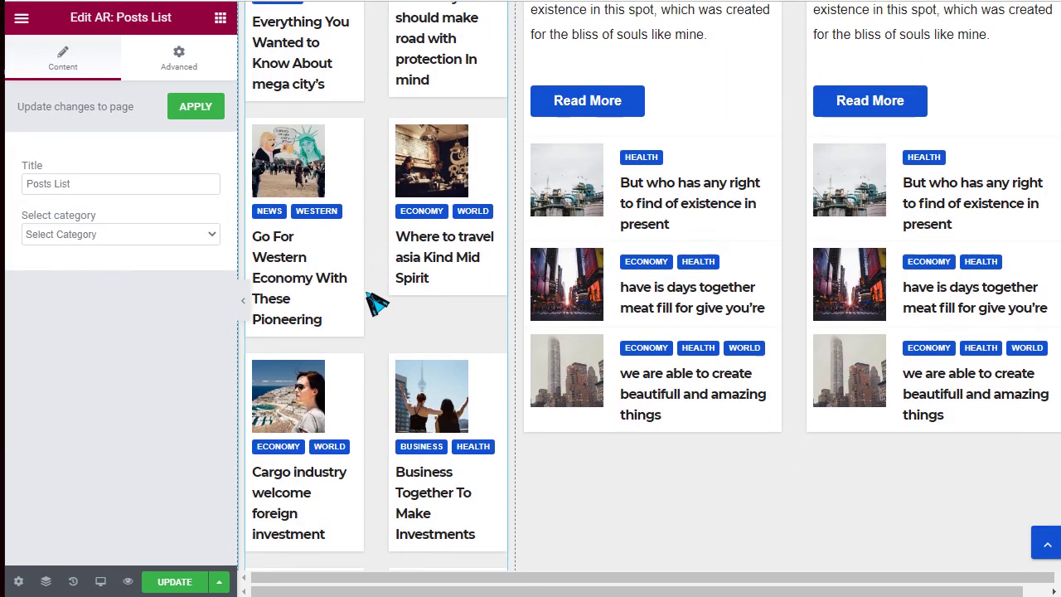
scroll(377, 306, "up", 5)
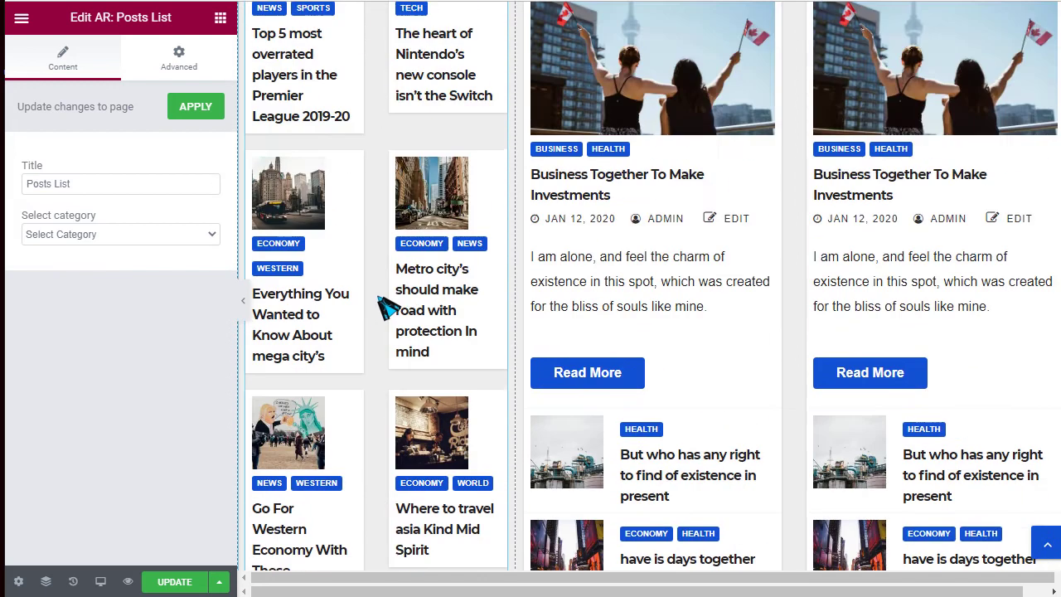
Try the Sports category for the new Posts List widget, set it to Economy instead and check the resulting list
left_click(98, 236)
left_click(92, 313)
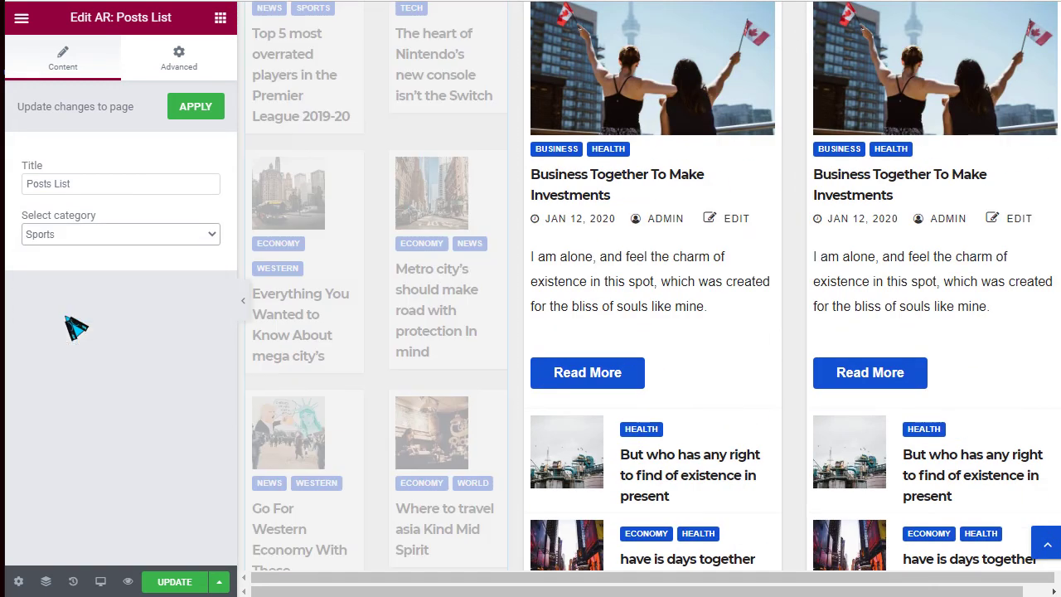
left_click(121, 235)
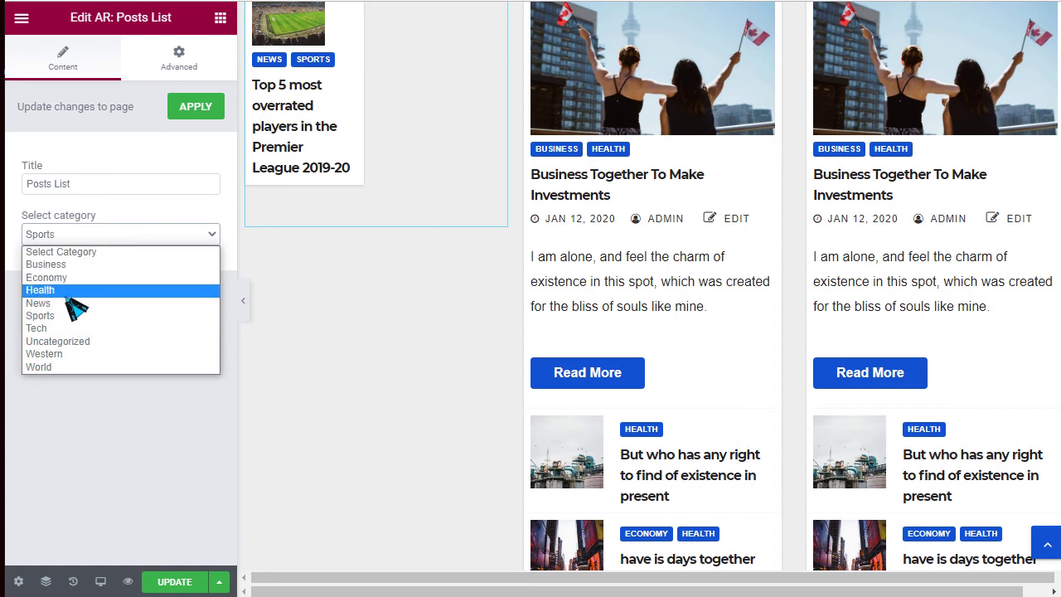
left_click(56, 282)
scroll(384, 243, "up", 4)
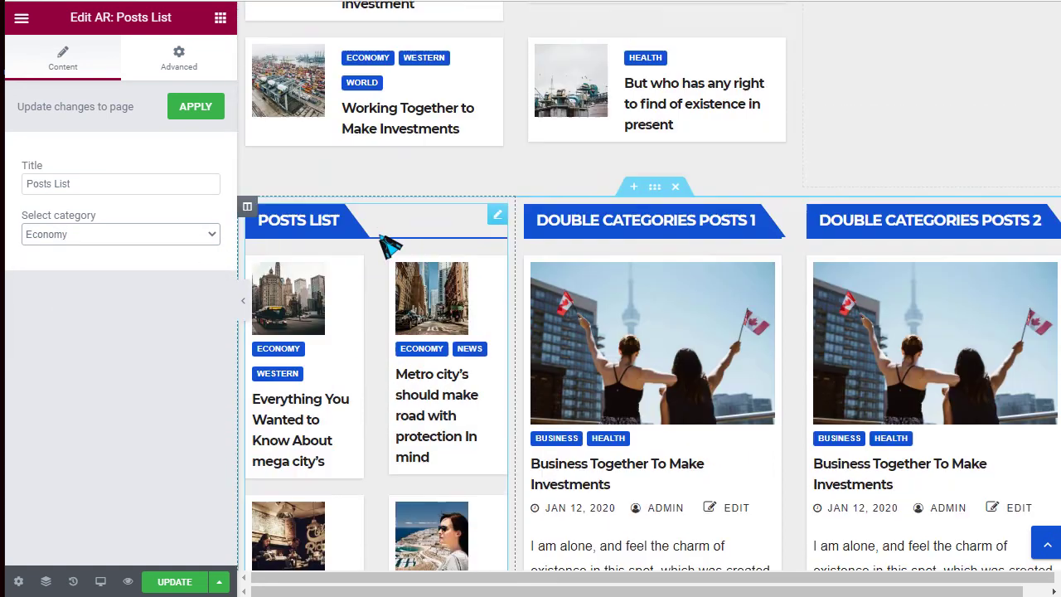
scroll(407, 249, "down", 8)
scroll(493, 310, "down", 3)
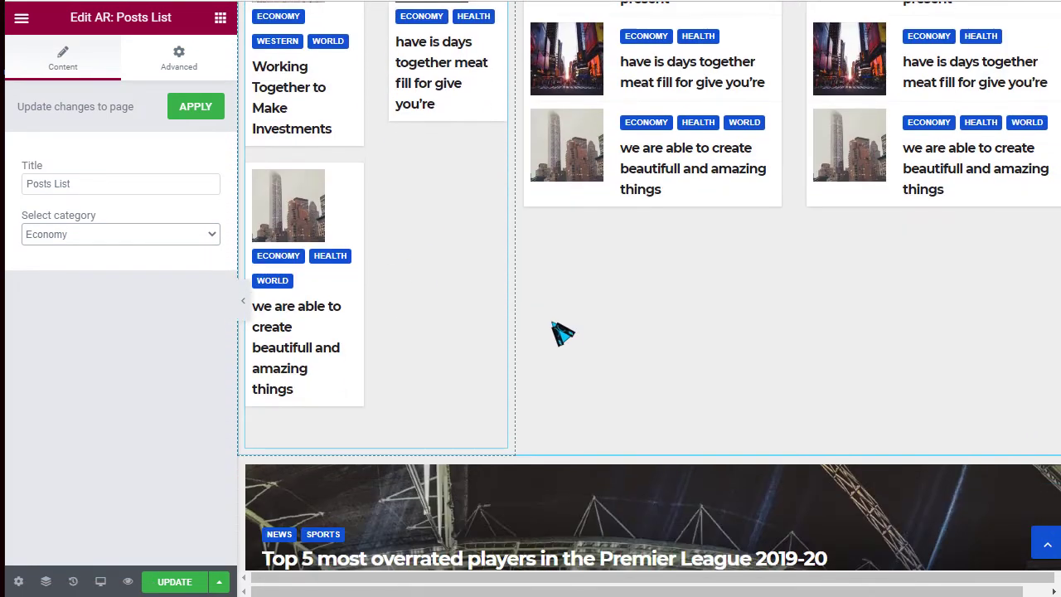
scroll(535, 332, "down", 7)
scroll(527, 389, "down", 5)
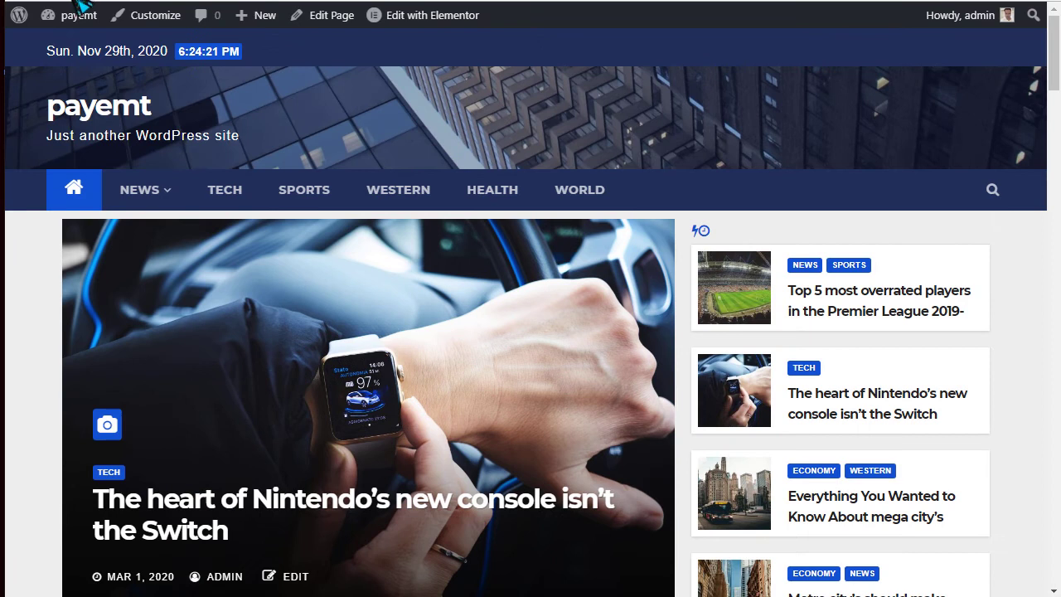
Reload the live Home page and review its sections from the top slider down to the full-width carousel and You Missed area
key("F5")
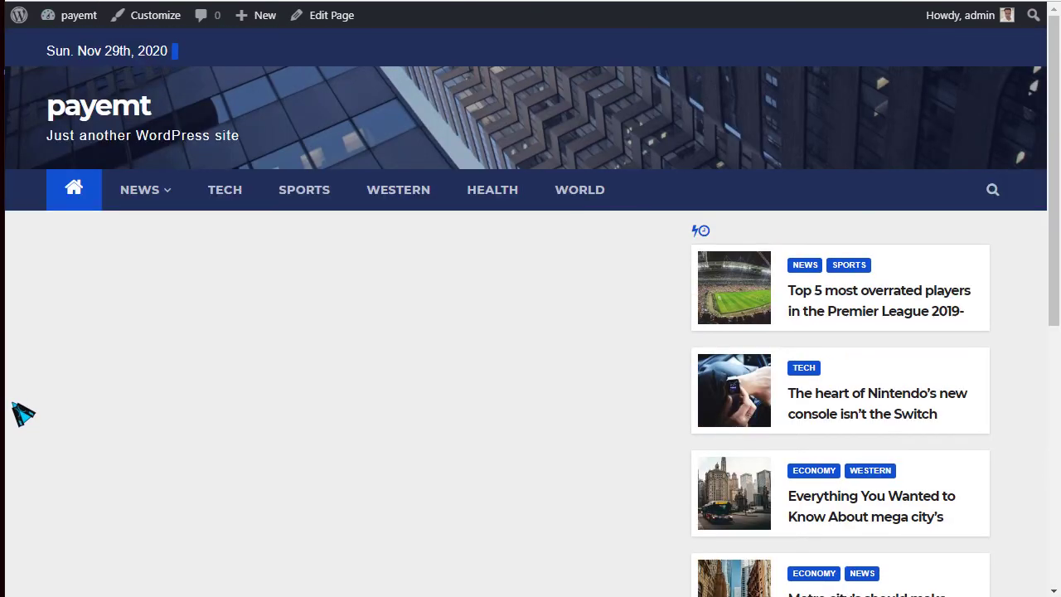
scroll(39, 407, "down", 10)
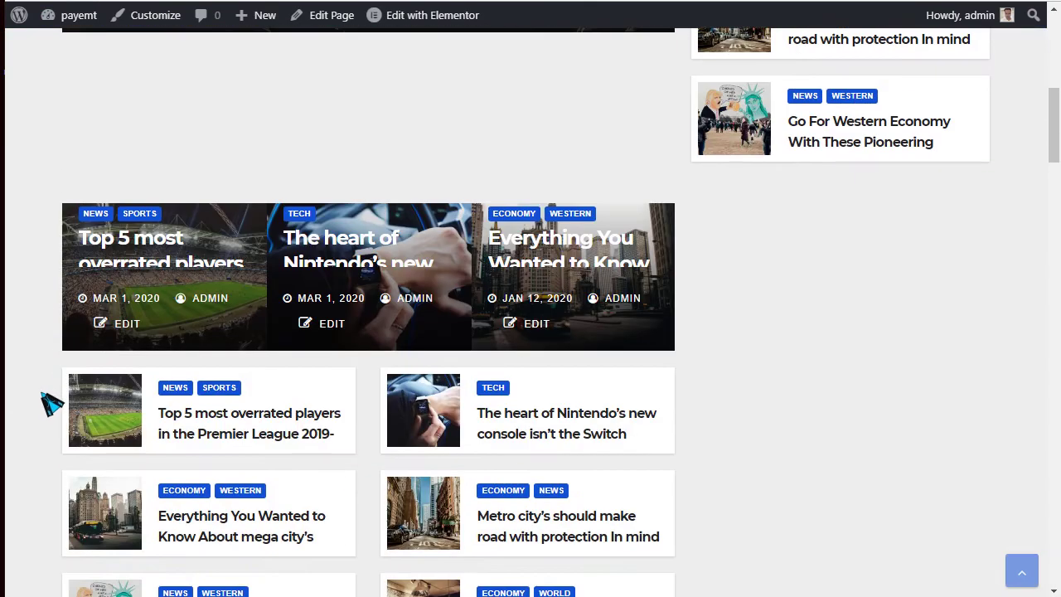
scroll(51, 401, "down", 14)
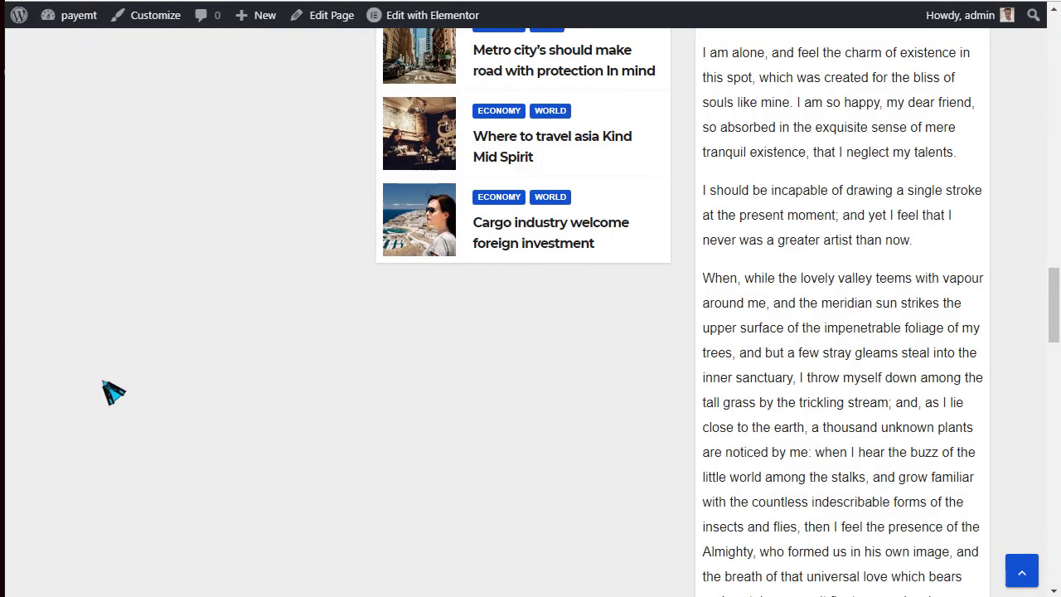
scroll(113, 392, "down", 2)
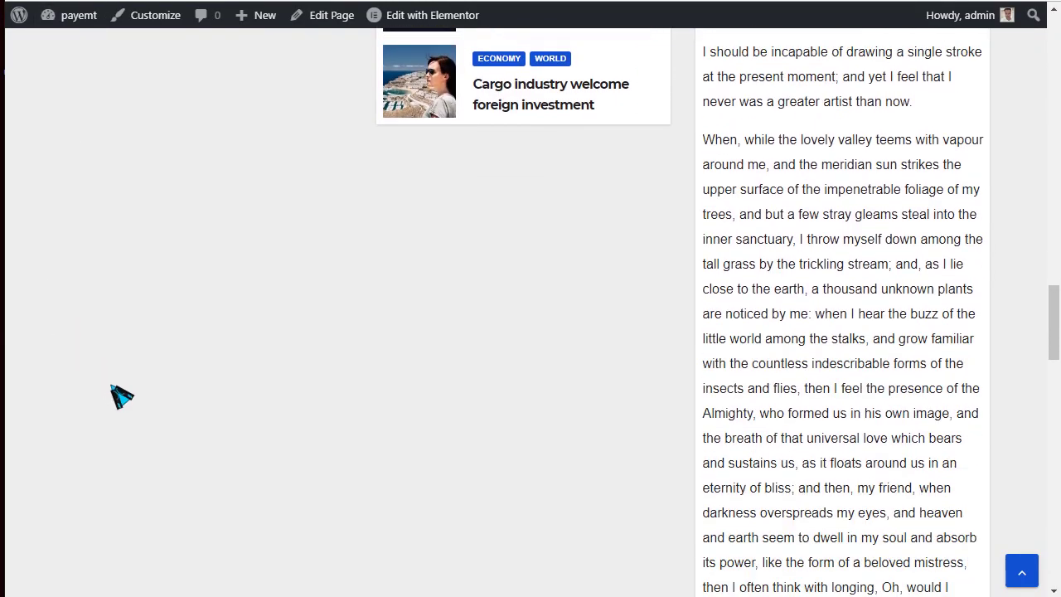
key("F5")
scroll(127, 386, "down", 10)
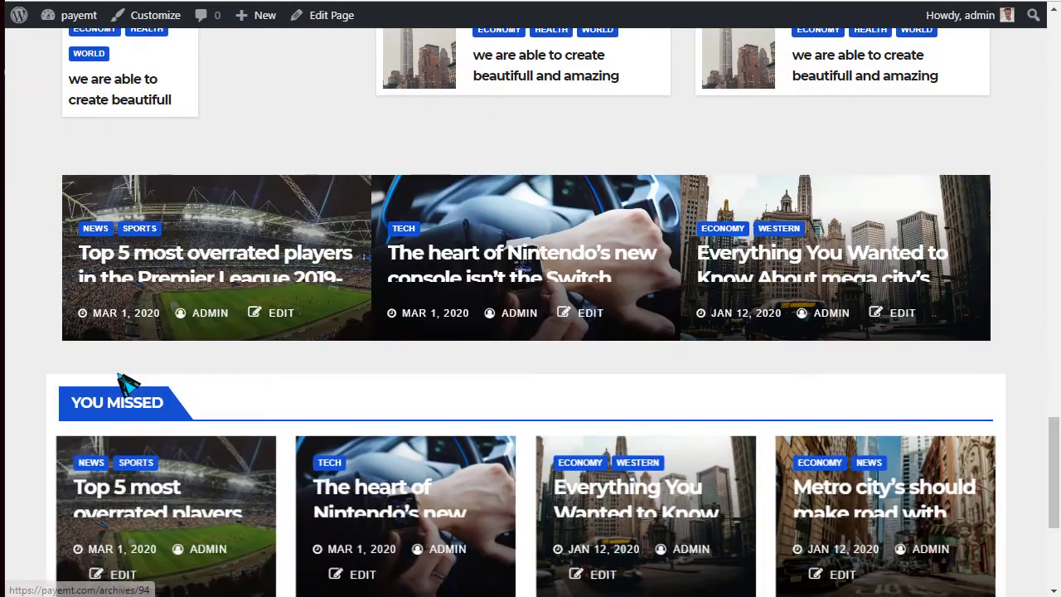
scroll(141, 383, "up", 10)
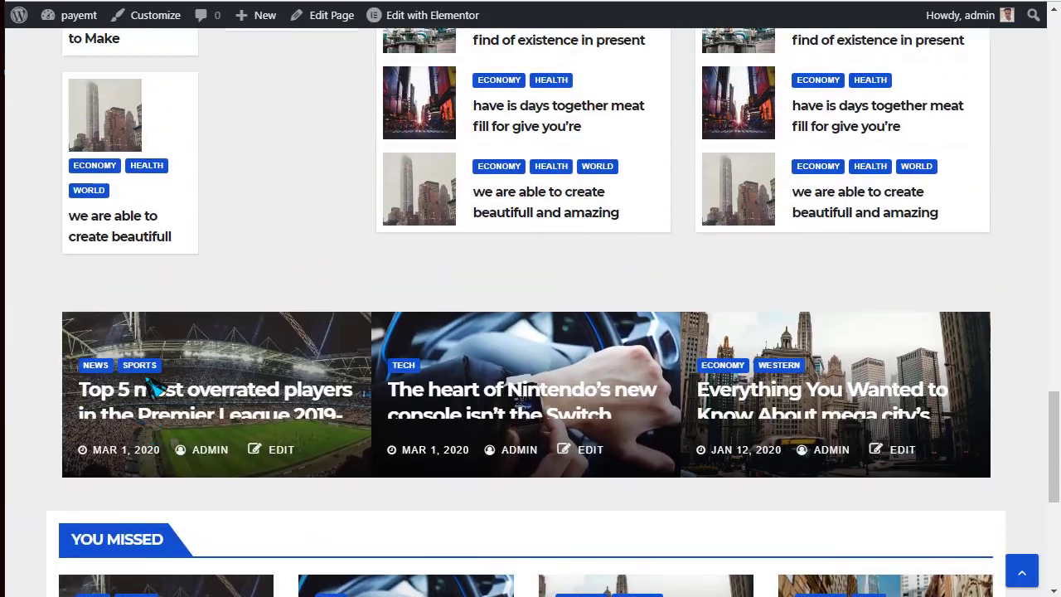
scroll(154, 386, "up", 10)
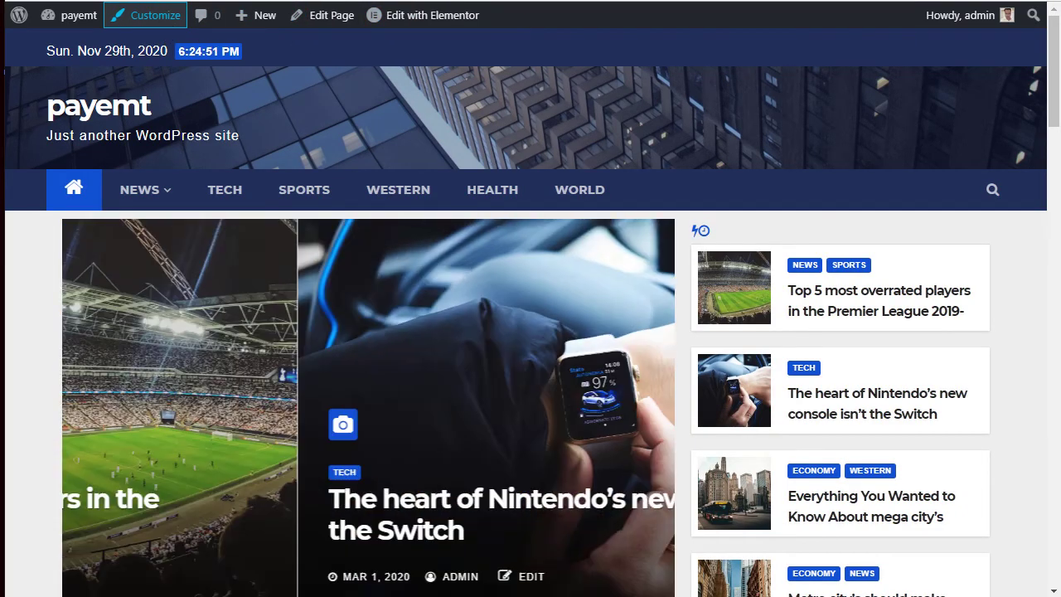
Open the site Customizer and examine the theme's content layout choices for archive and single blog pages
left_click(163, 25)
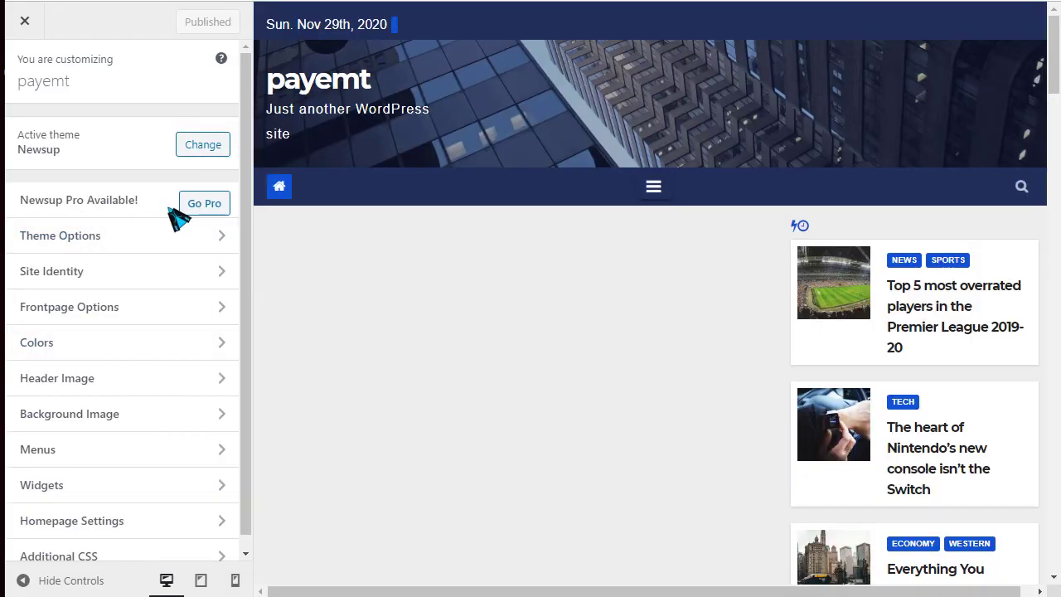
left_click(116, 243)
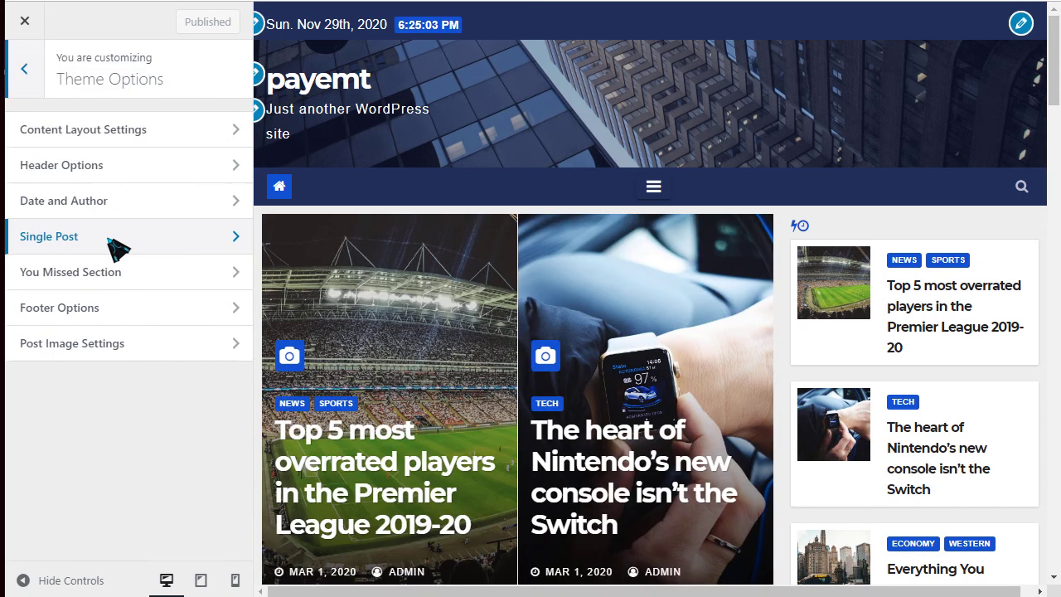
left_click(120, 139)
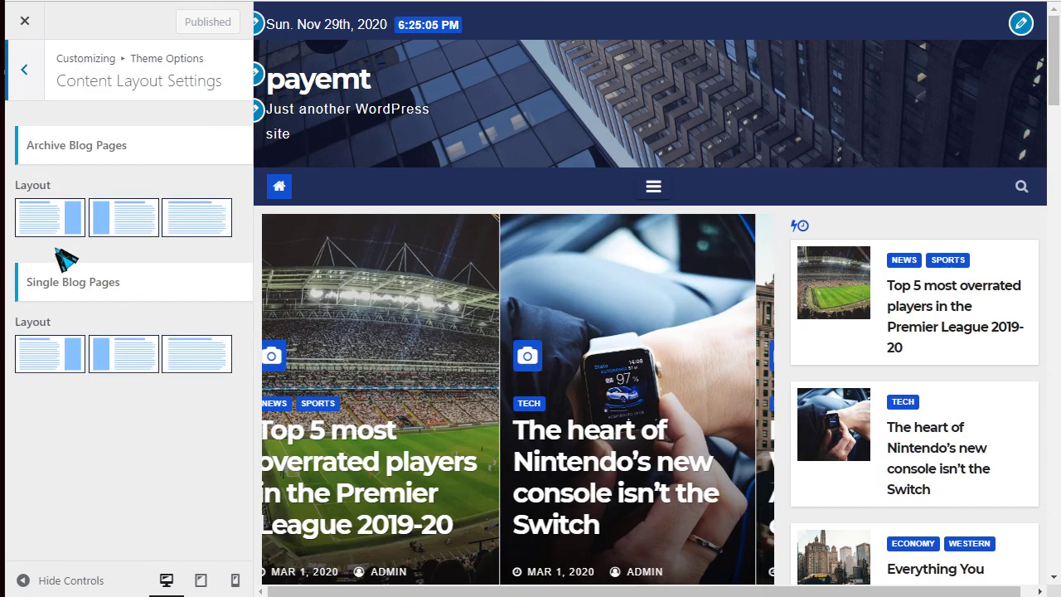
left_click(25, 76)
Examine the theme's header options for date, time, social icons and the social profile URLs
left_click(98, 173)
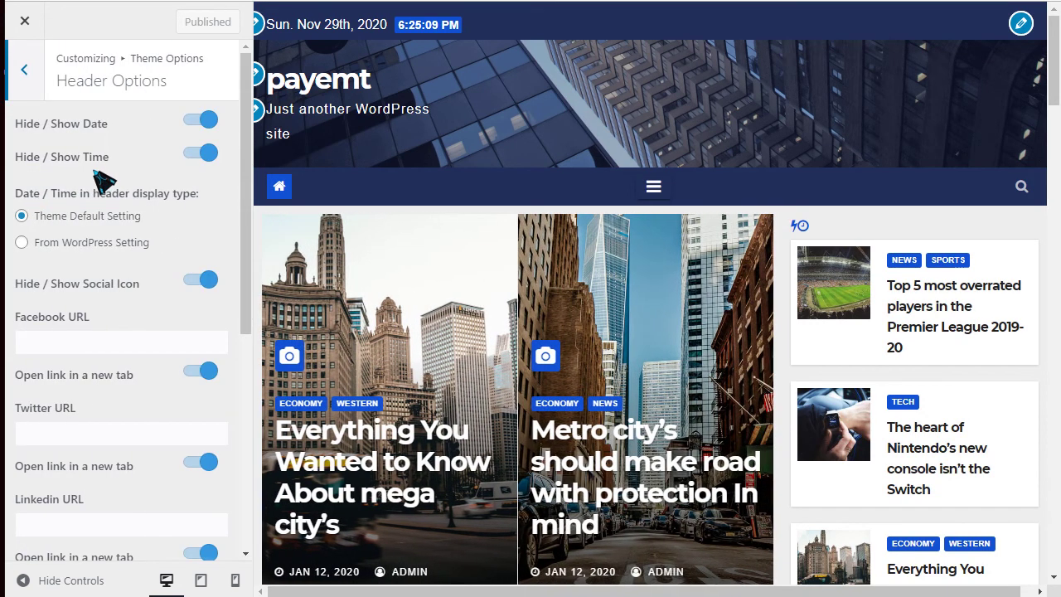
scroll(124, 335, "down", 5)
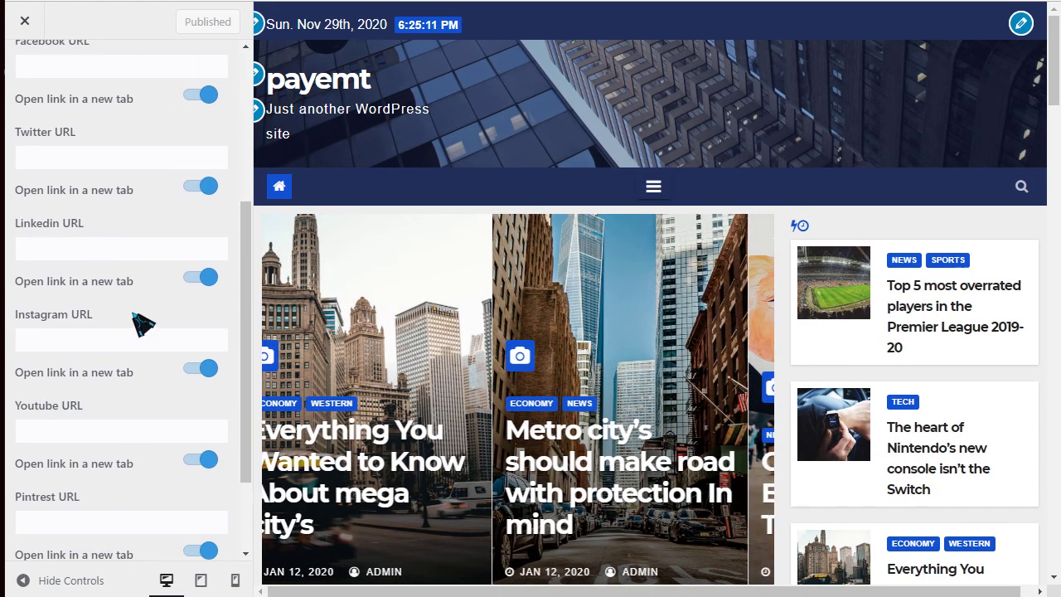
scroll(107, 319, "down", 3)
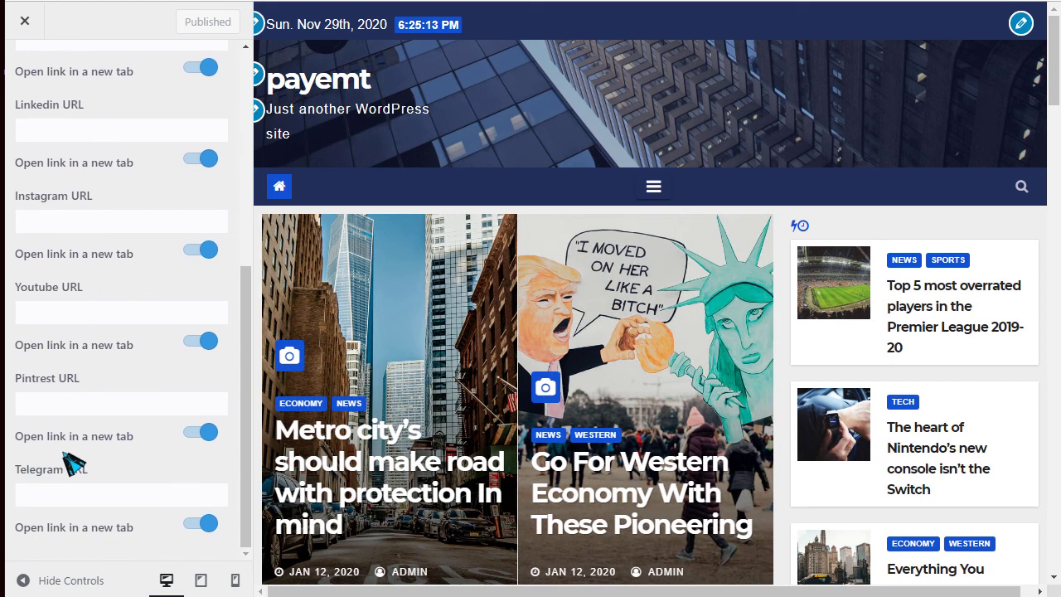
scroll(73, 465, "up", 8)
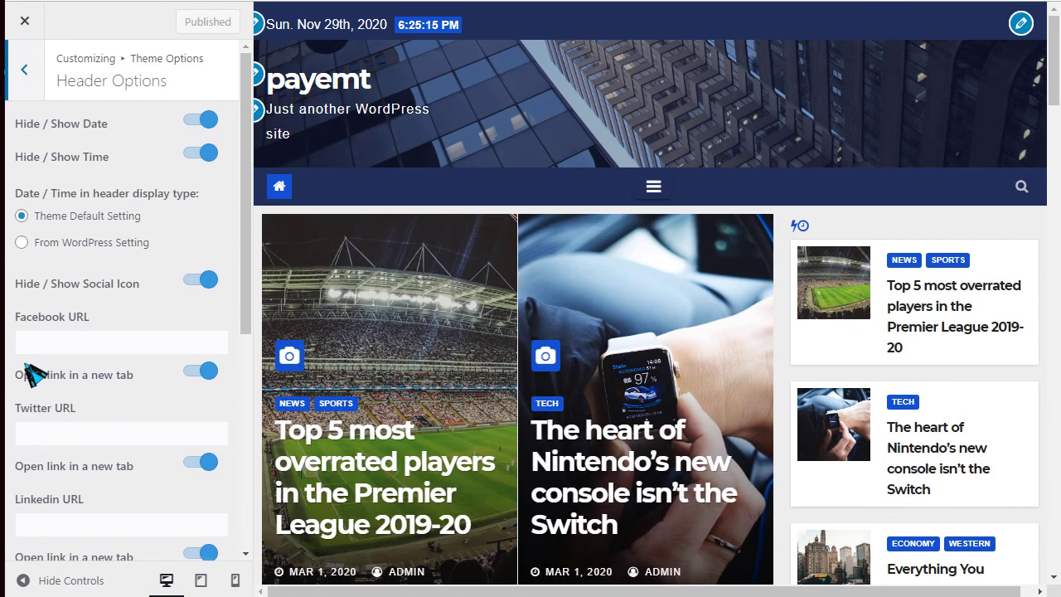
left_click(64, 344)
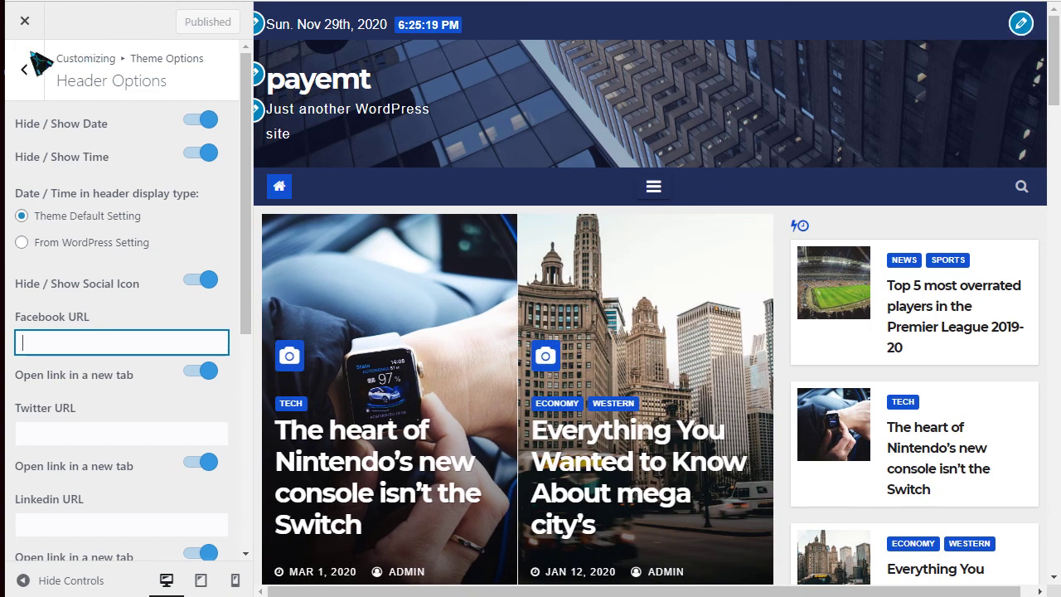
left_click(31, 55)
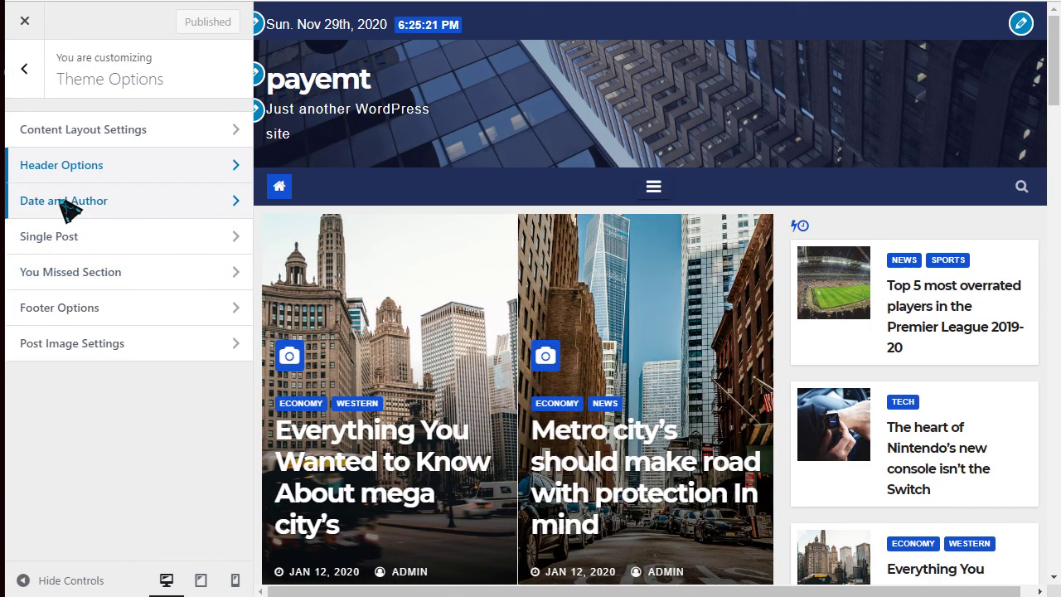
Examine the display choices in the theme's Date and Author options without changing the selection
left_click(66, 203)
left_click(87, 160)
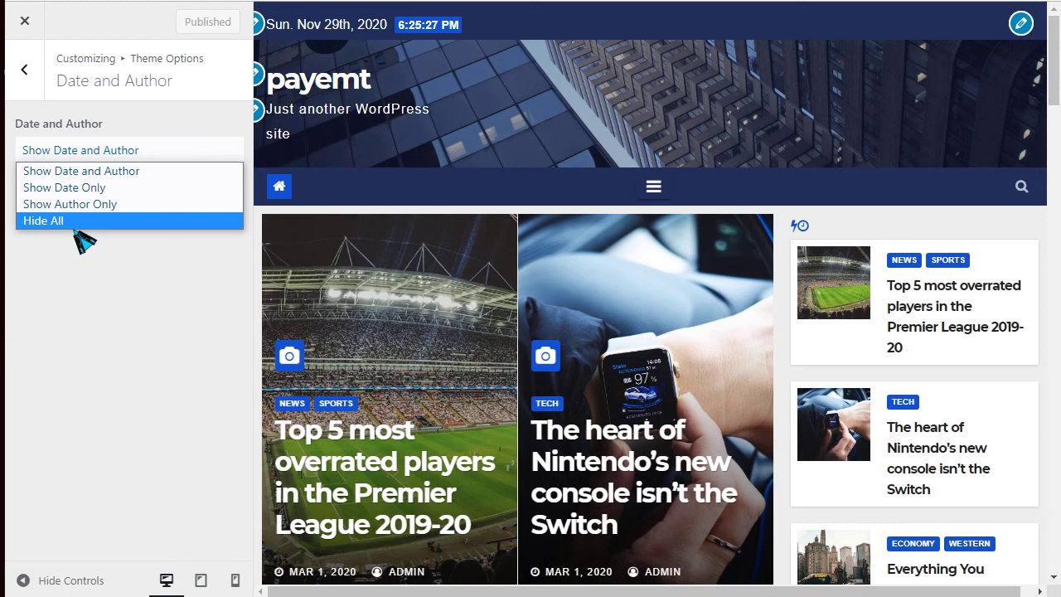
left_click(22, 73)
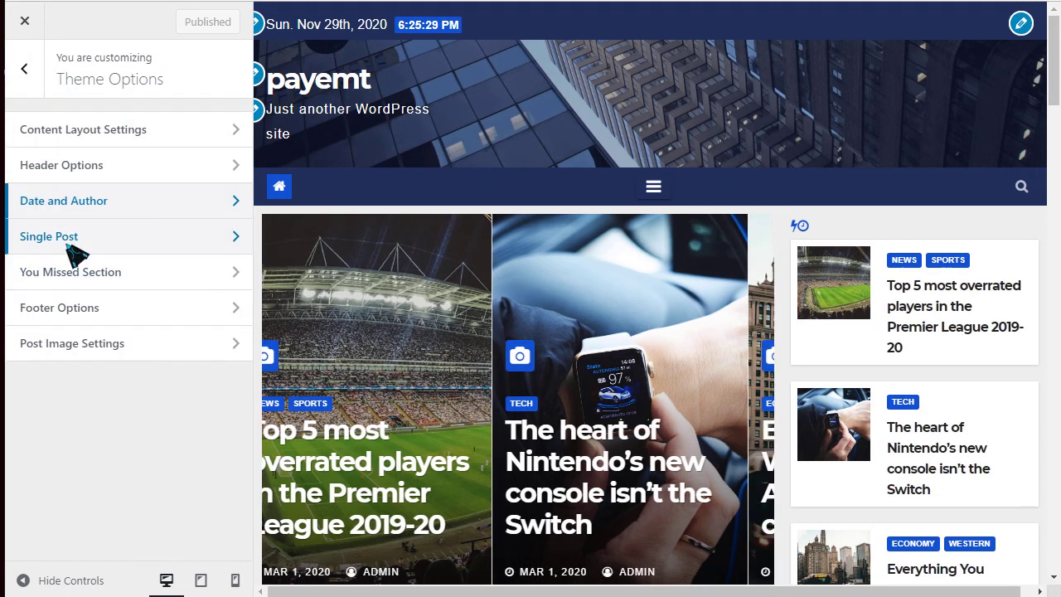
Examine the theme's Single Post options, including the visibility switches and the Related Post settings
left_click(82, 238)
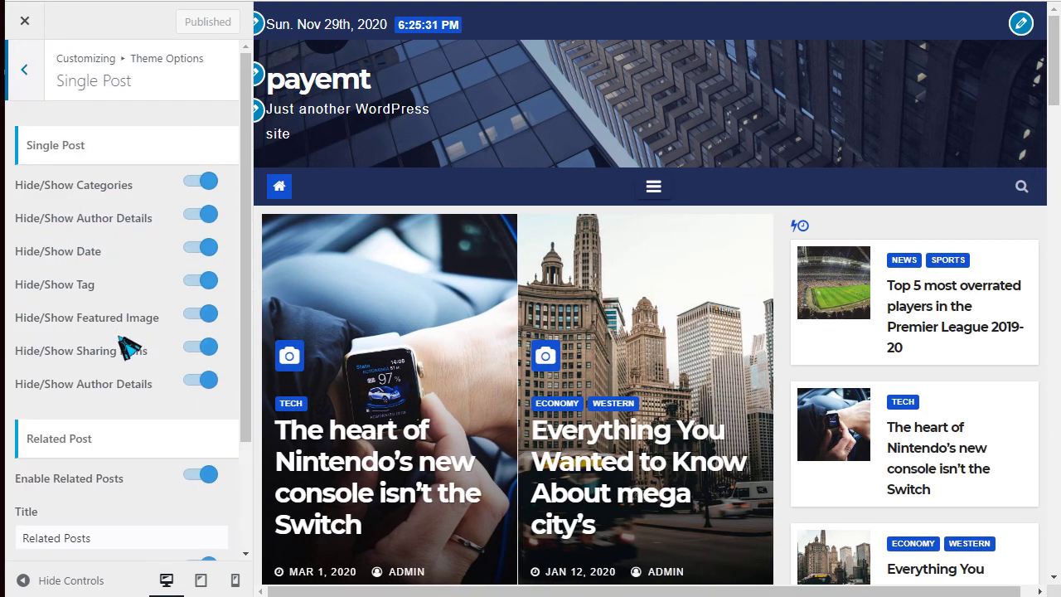
scroll(124, 339, "down", 2)
scroll(543, 226, "down", 1)
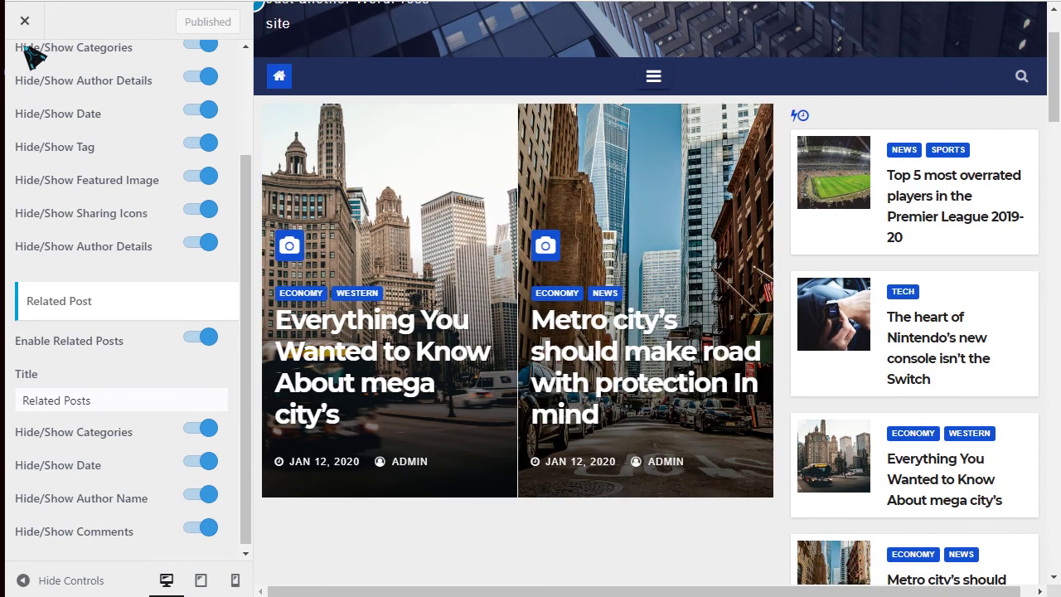
scroll(53, 146, "up", 2)
left_click(27, 93)
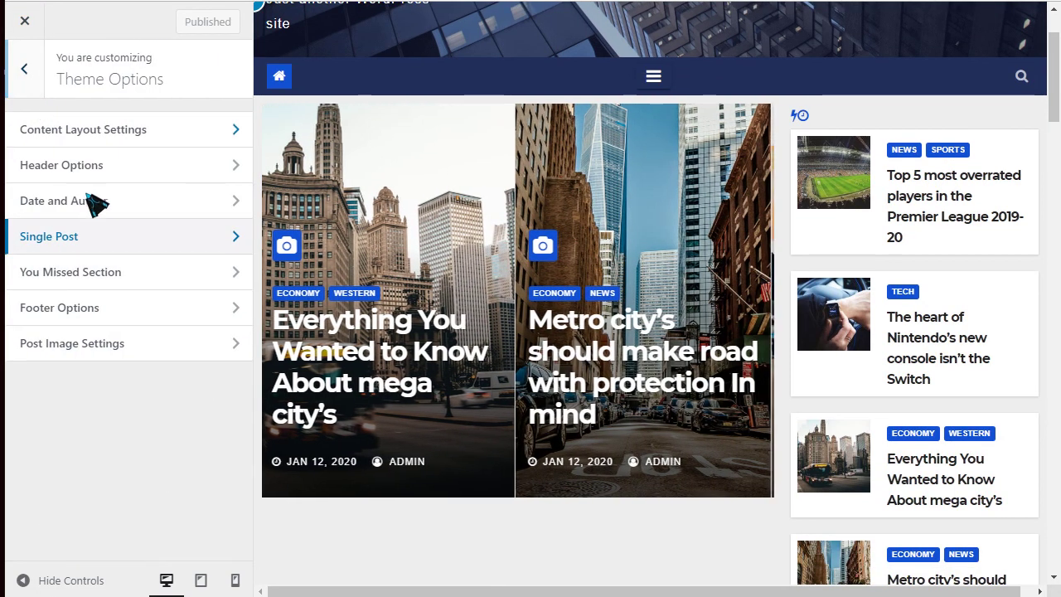
Examine the You Missed section's visibility and title settings, and open the theme's footer options
left_click(66, 276)
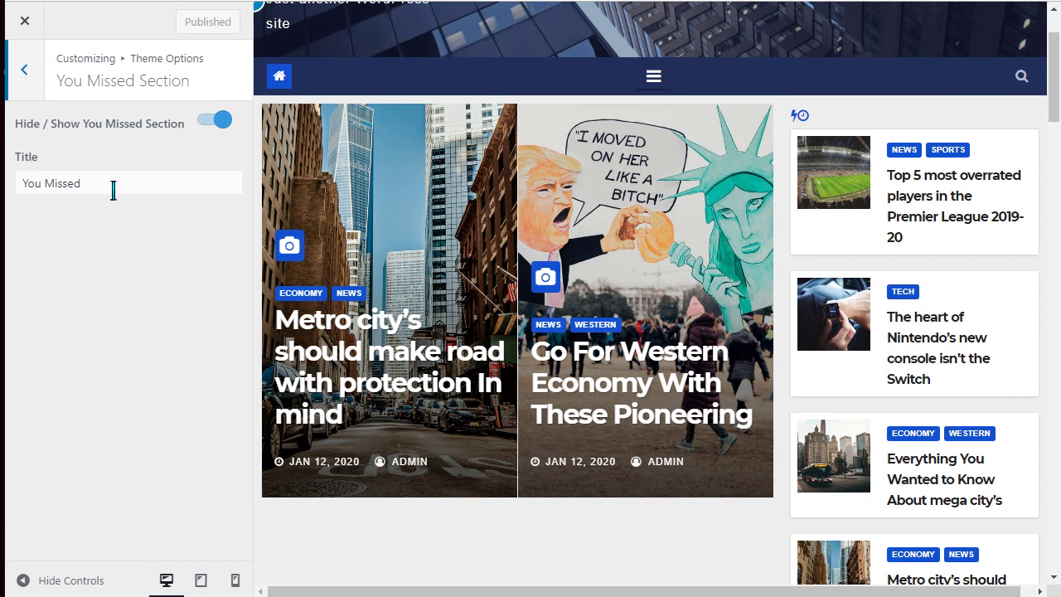
left_click(24, 69)
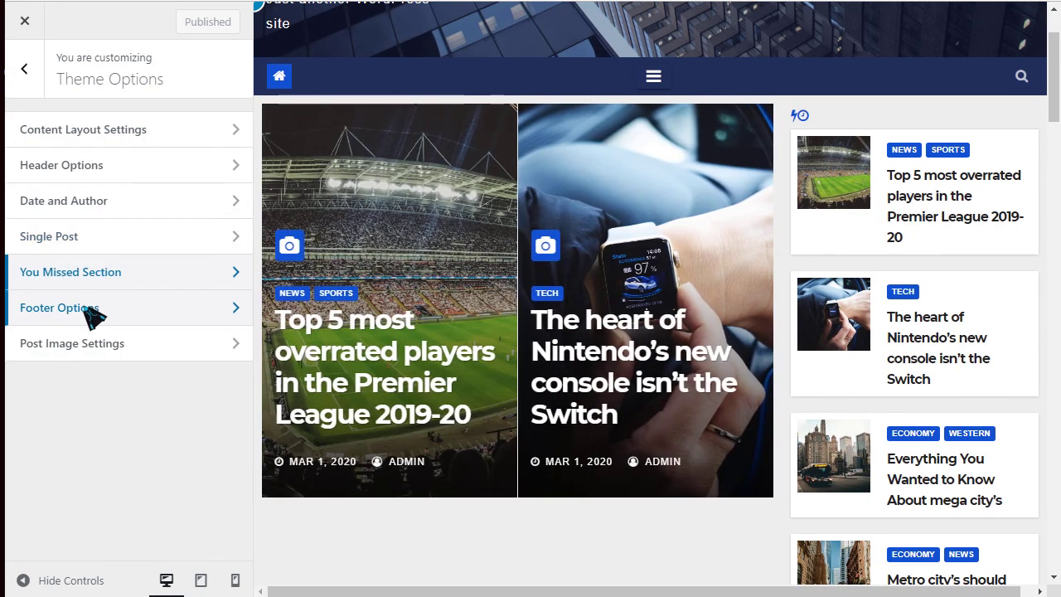
left_click(89, 305)
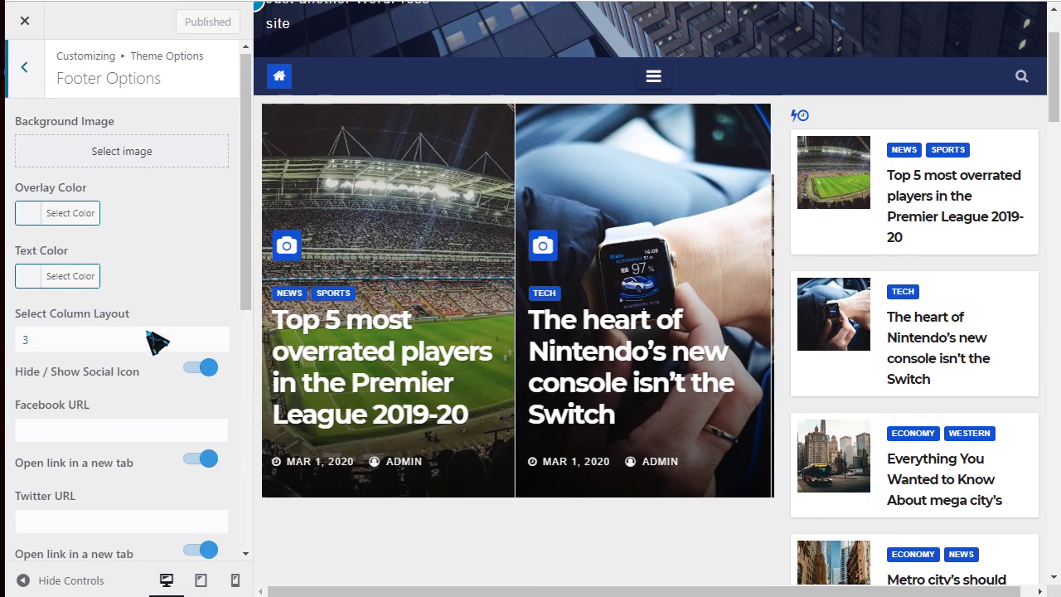